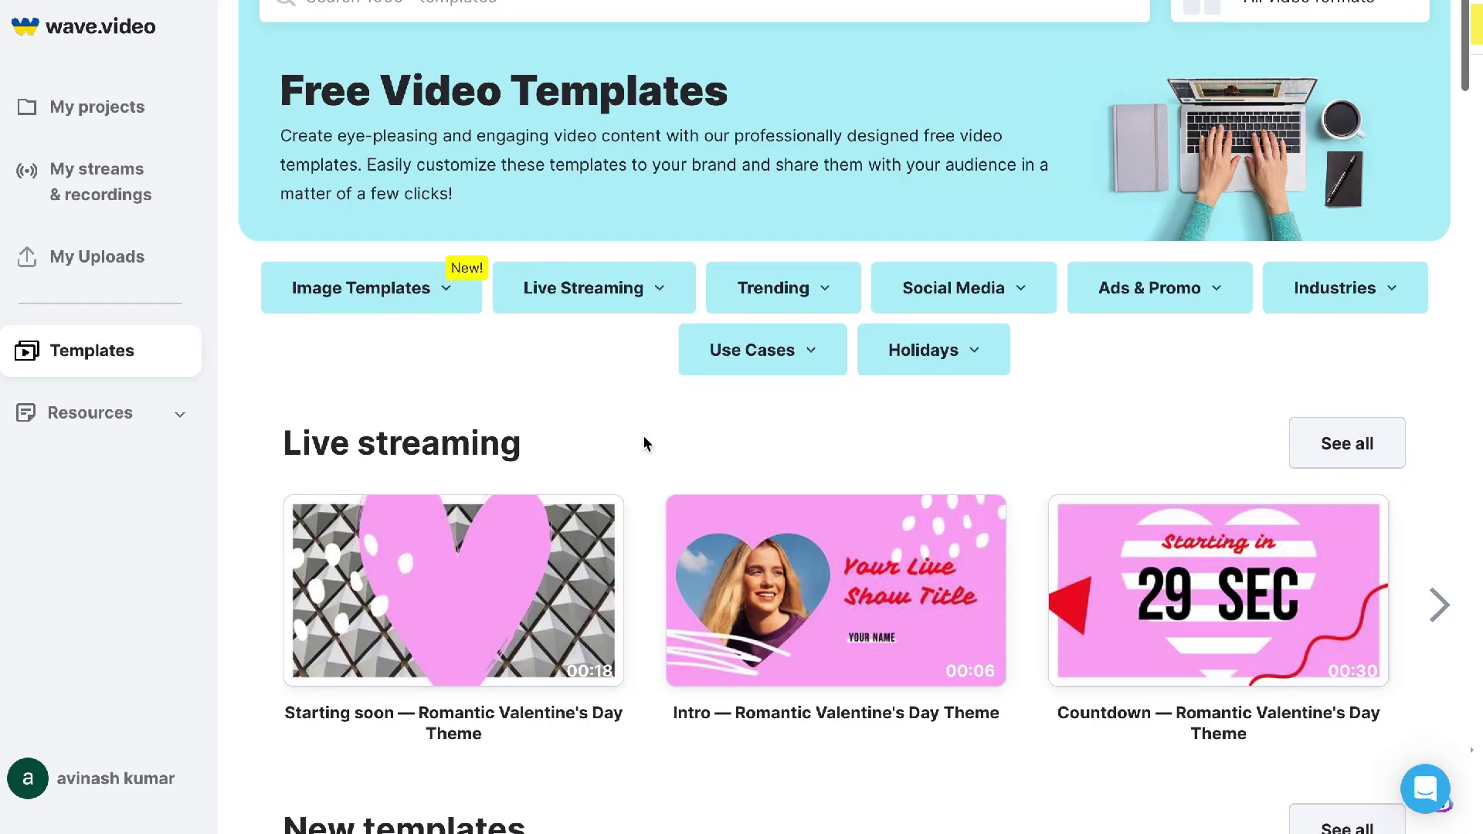
{"action": "scroll", "coordinate": [646, 441], "scroll_direction": "down", "scroll_amount": 3}
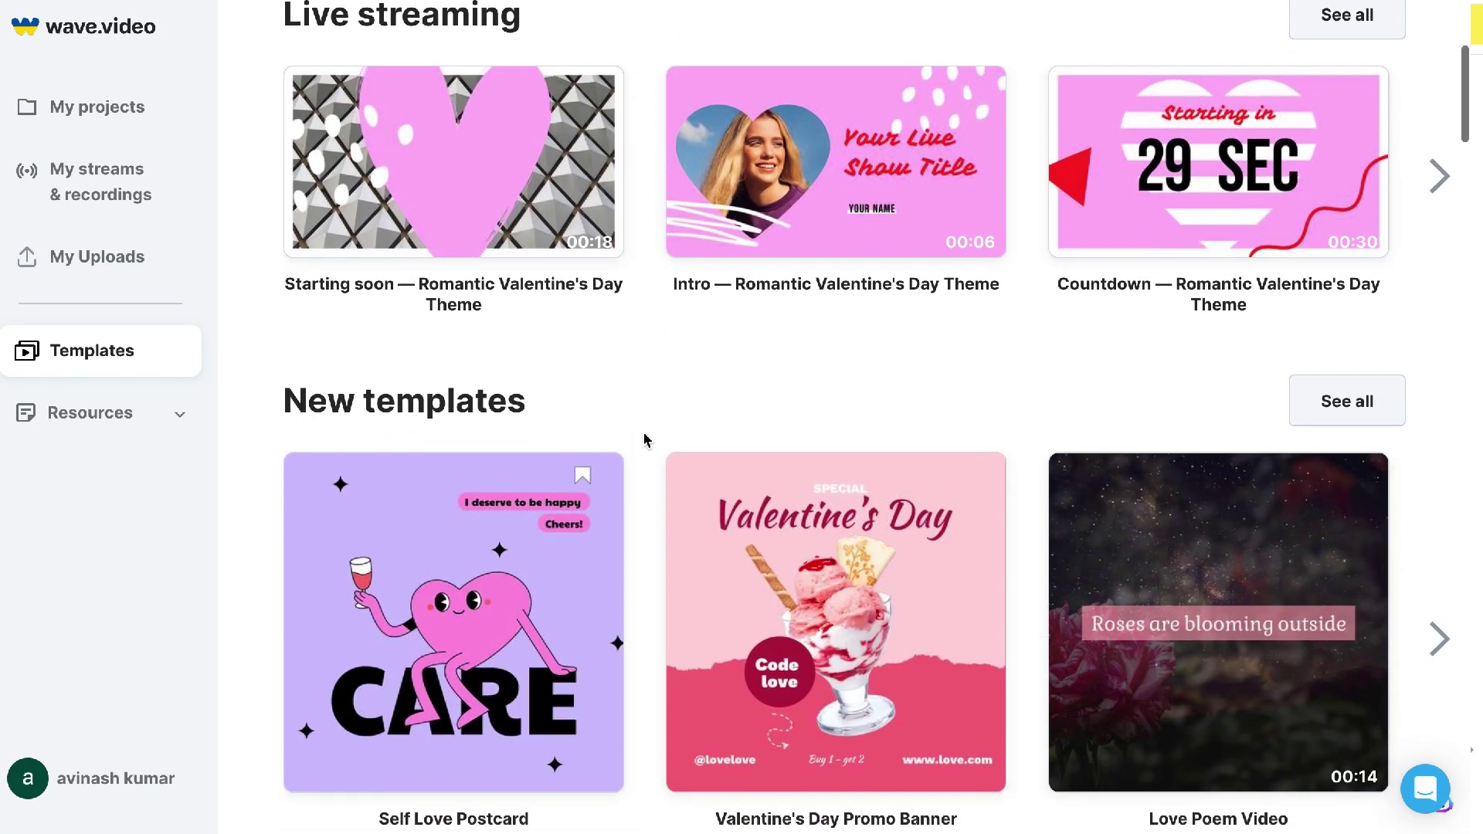
Step: Open the Facebook Video collection from the Social Media template categories
{"action": "scroll", "coordinate": [645, 441], "scroll_direction": "up", "scroll_amount": 6}
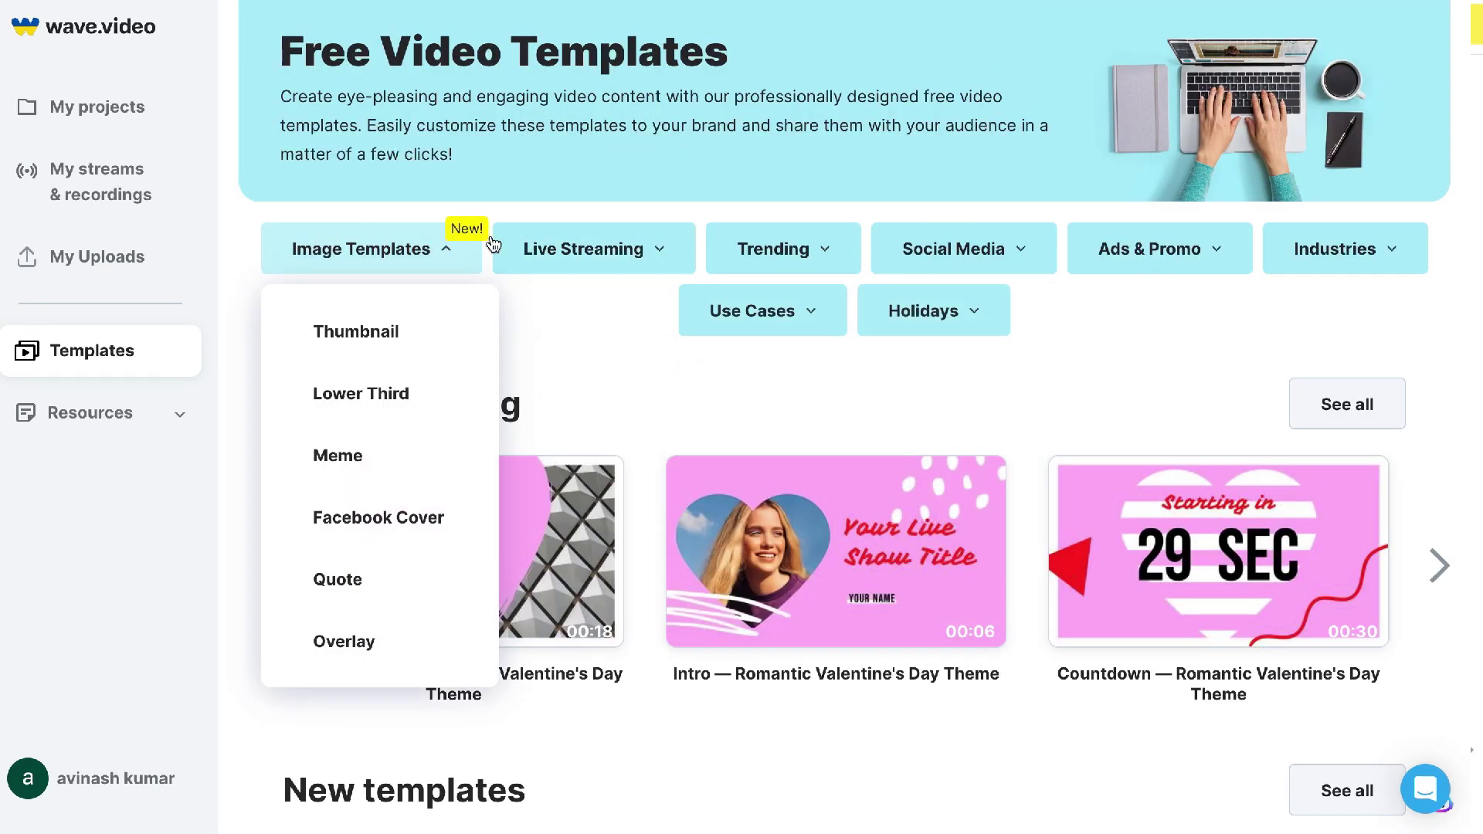
{"action": "mouse_move", "coordinate": [785, 263]}
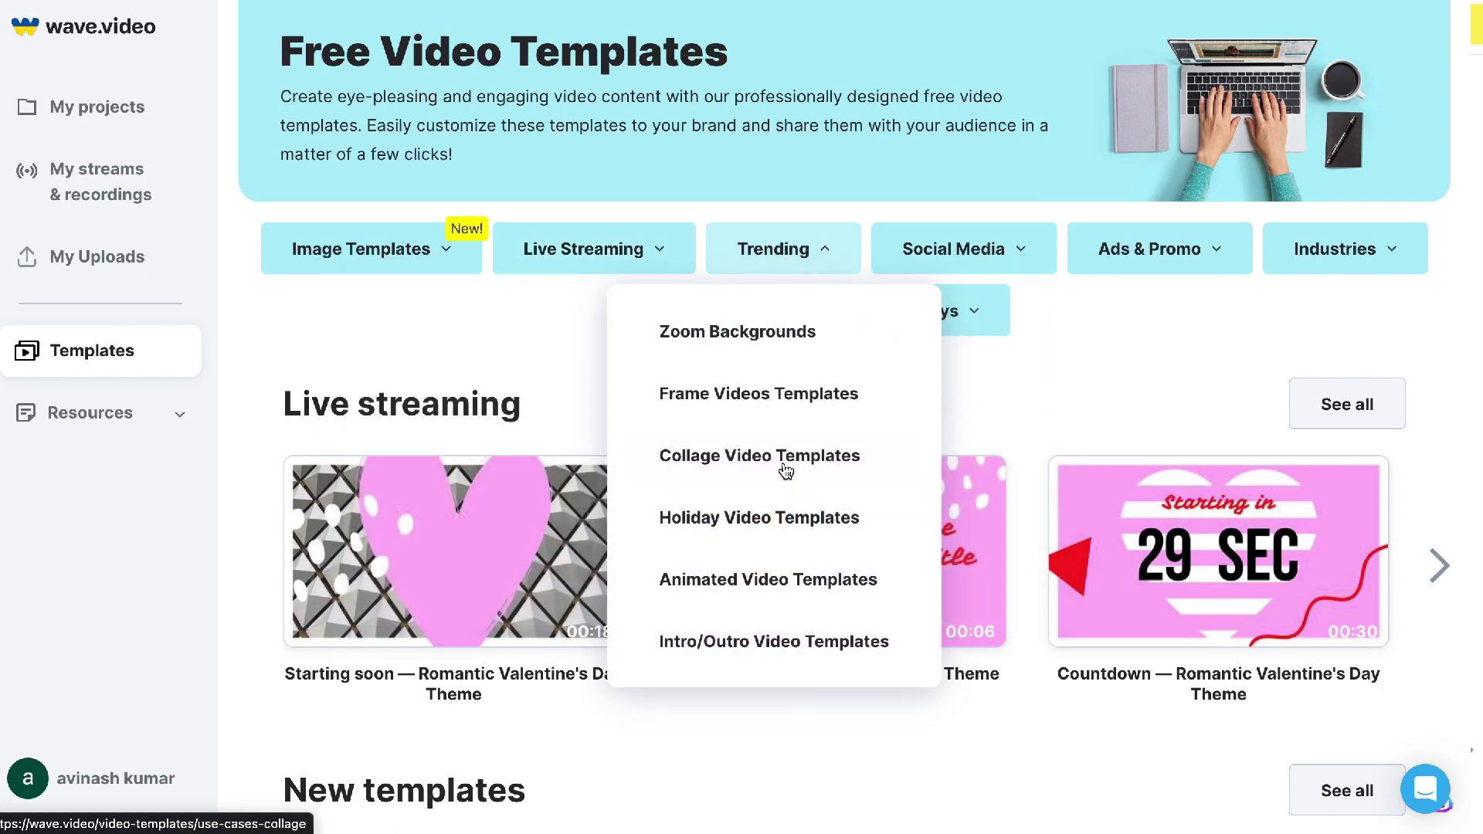
{"action": "mouse_move", "coordinate": [950, 271]}
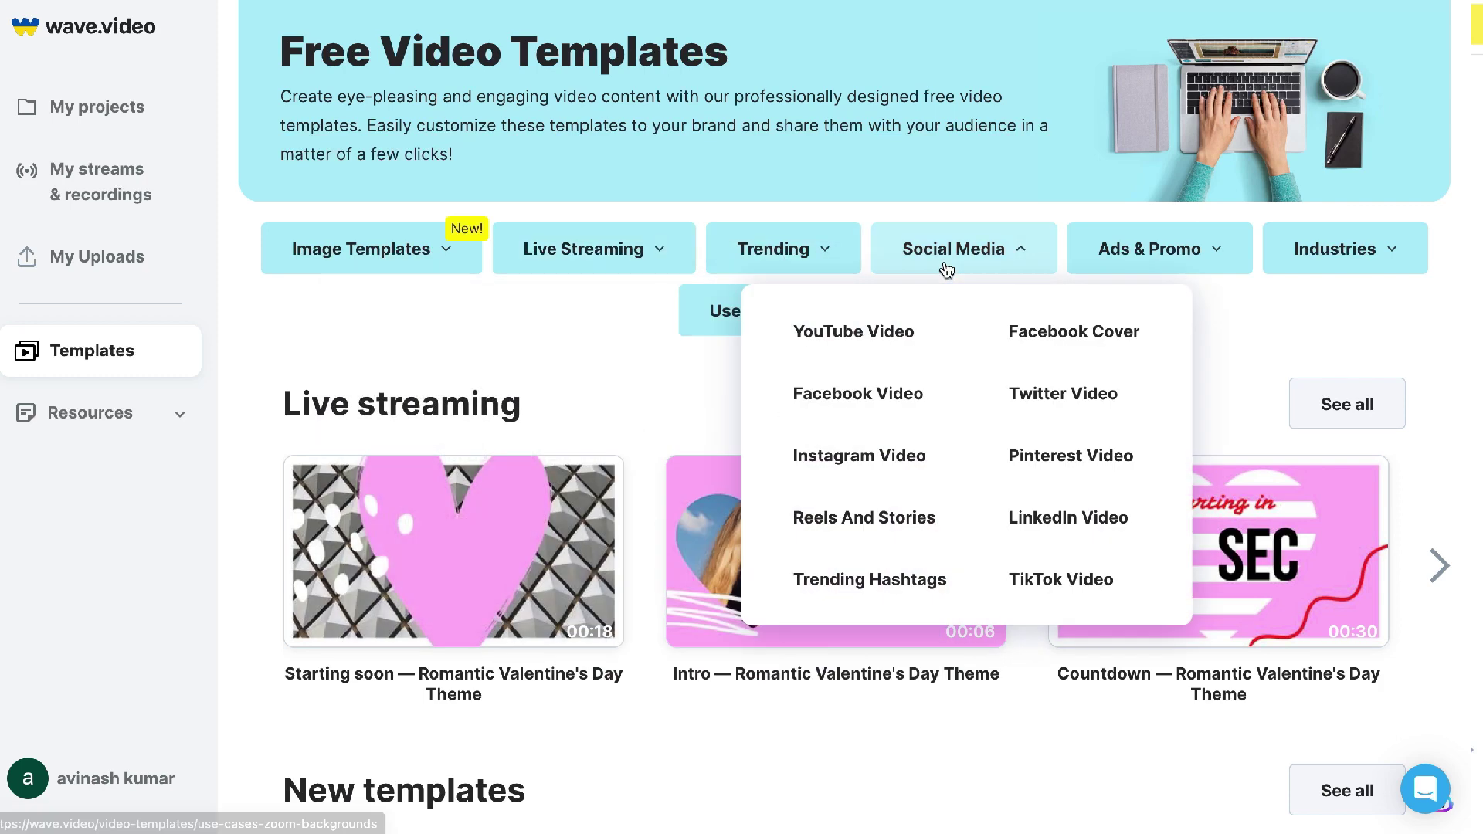
{"action": "left_click", "coordinate": [902, 393]}
{"action": "scroll", "coordinate": [920, 492], "scroll_direction": "down", "scroll_amount": 4}
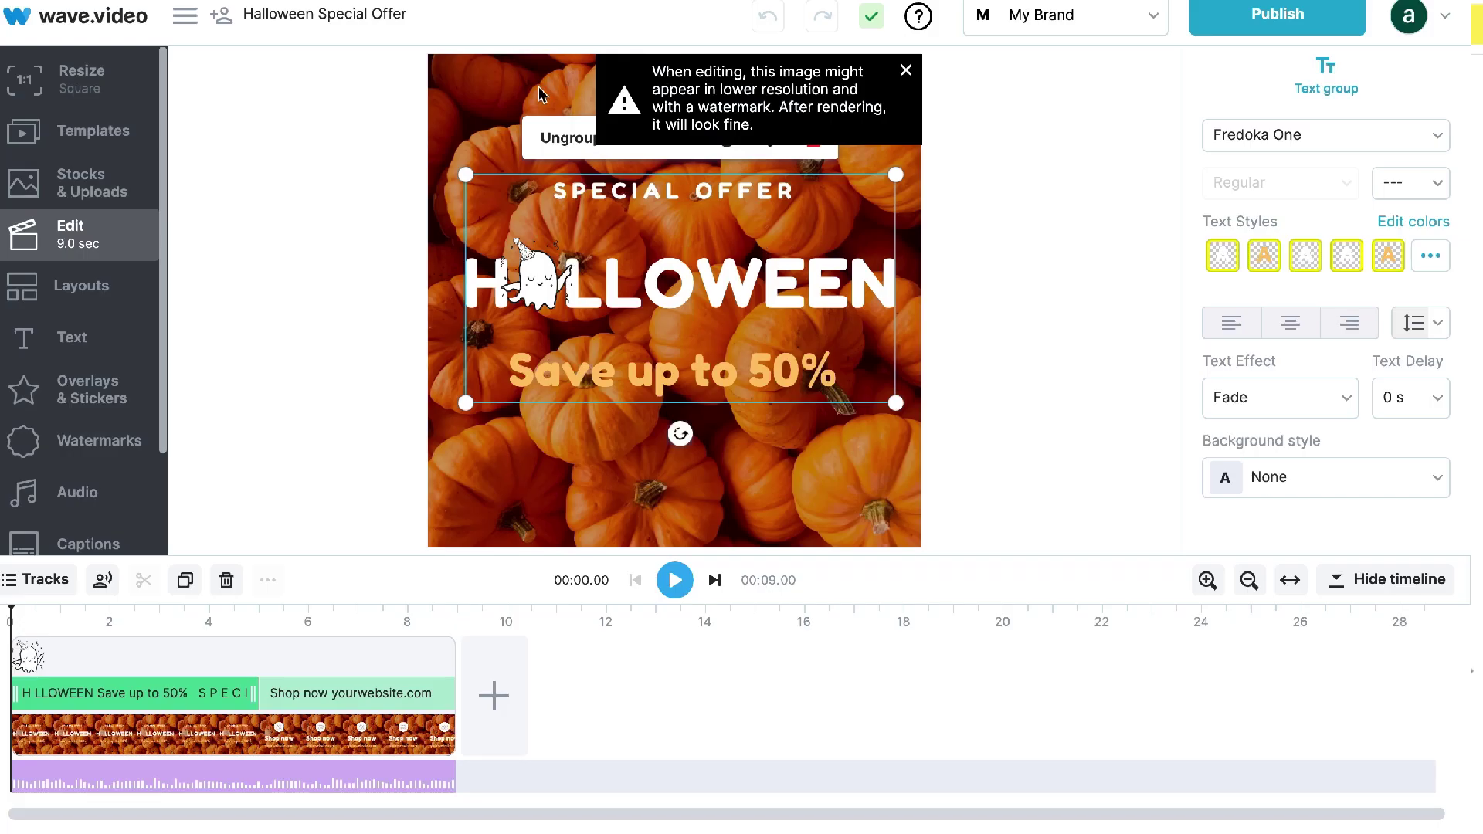
Step: Swap the pumpkin background for the 0:30 world, globe, international stock video
{"action": "left_click", "coordinate": [539, 93]}
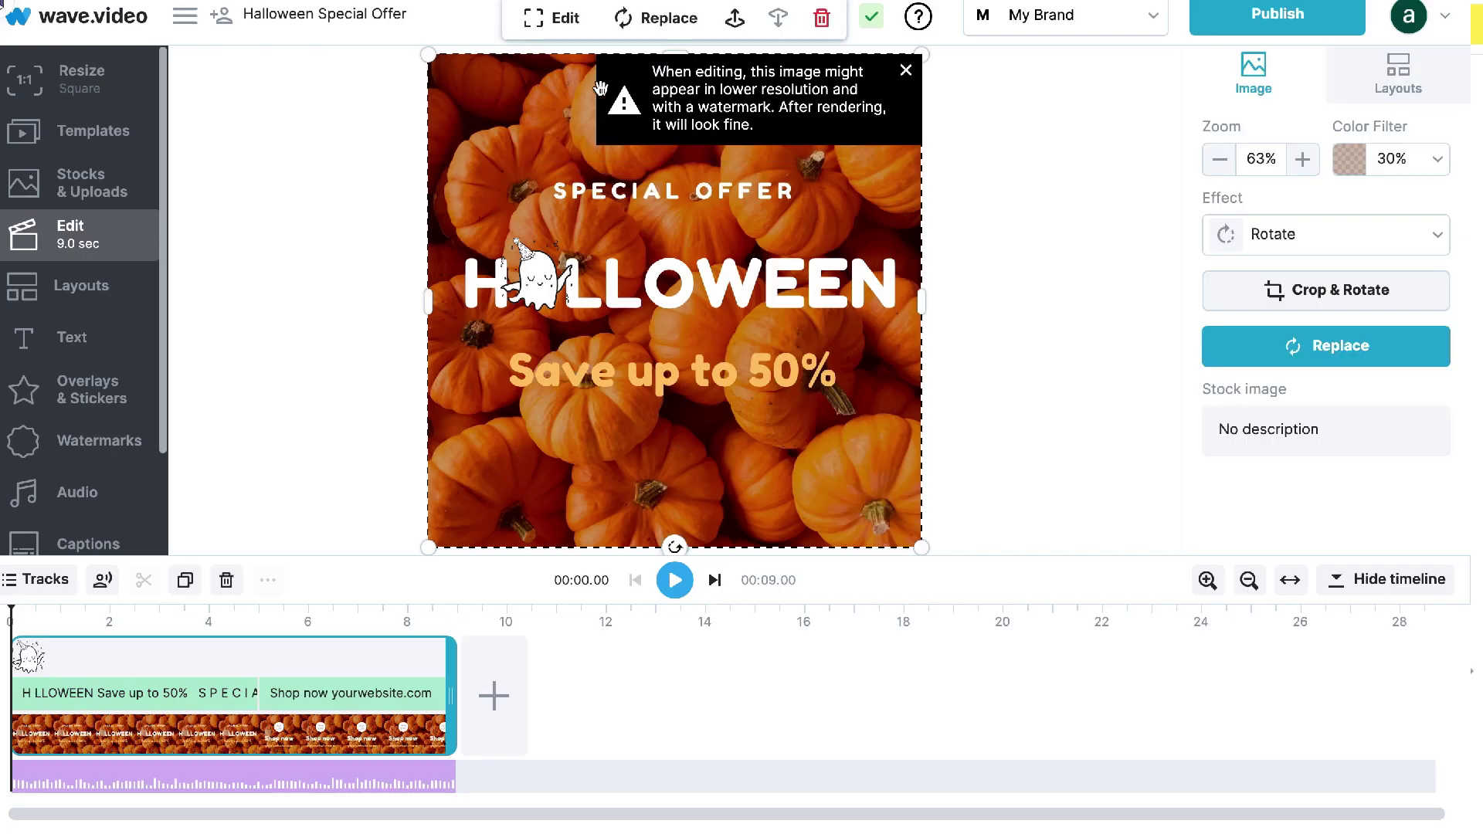
{"action": "left_click", "coordinate": [1265, 342]}
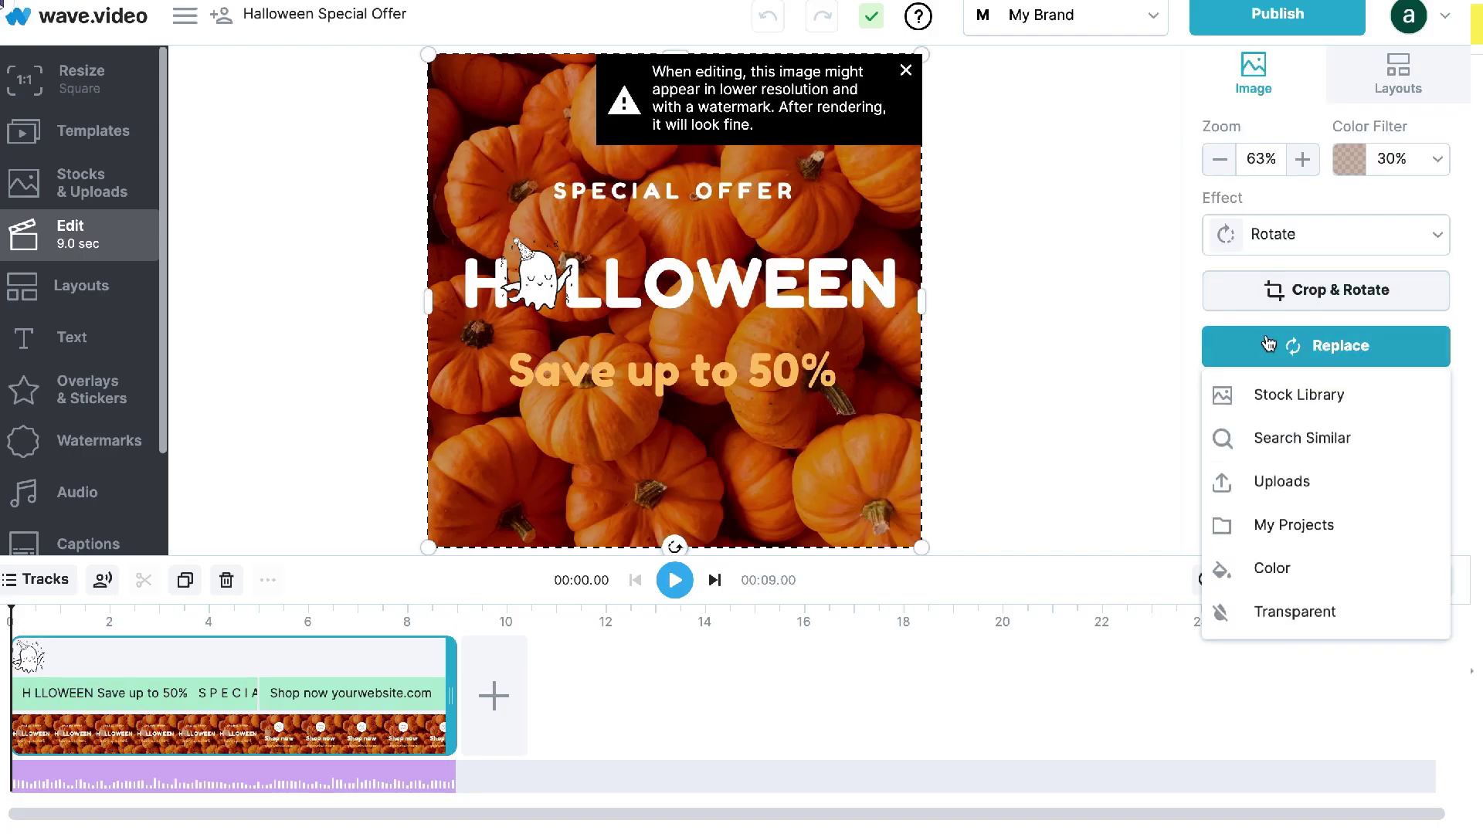
{"action": "left_click", "coordinate": [1283, 415]}
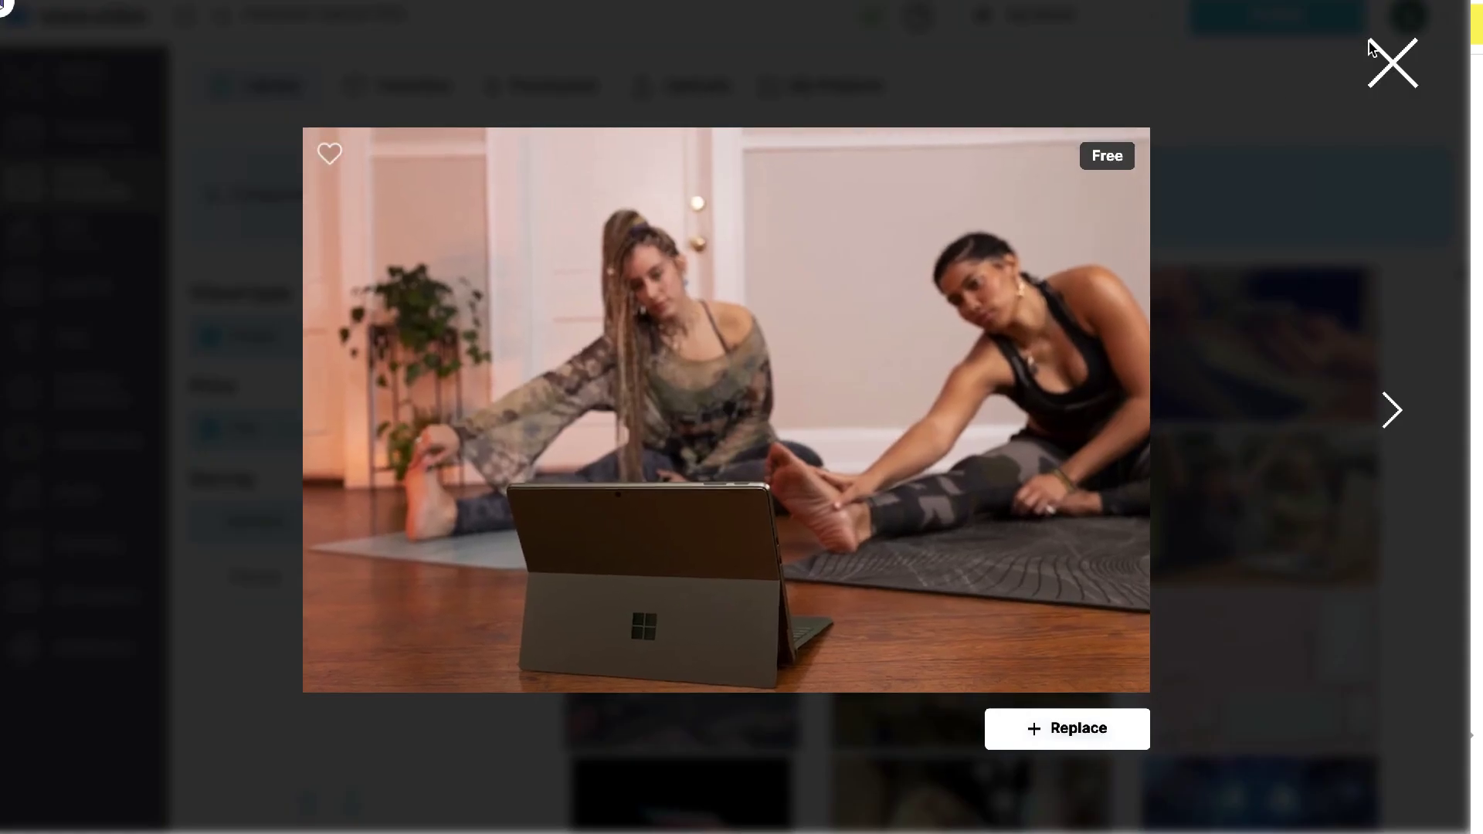
{"action": "left_click", "coordinate": [1371, 48]}
{"action": "left_click", "coordinate": [1026, 343]}
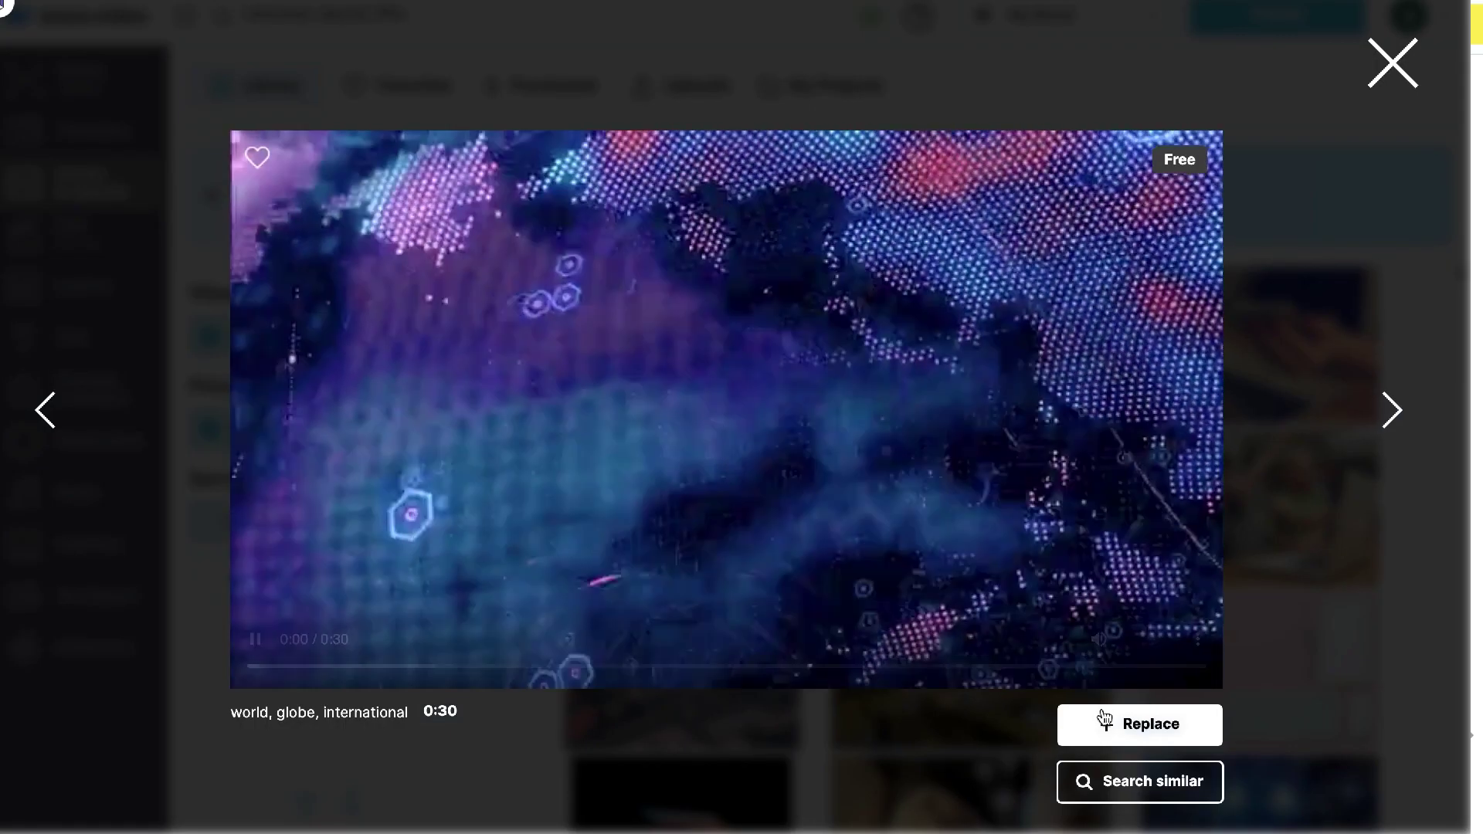
{"action": "left_click", "coordinate": [1104, 722]}
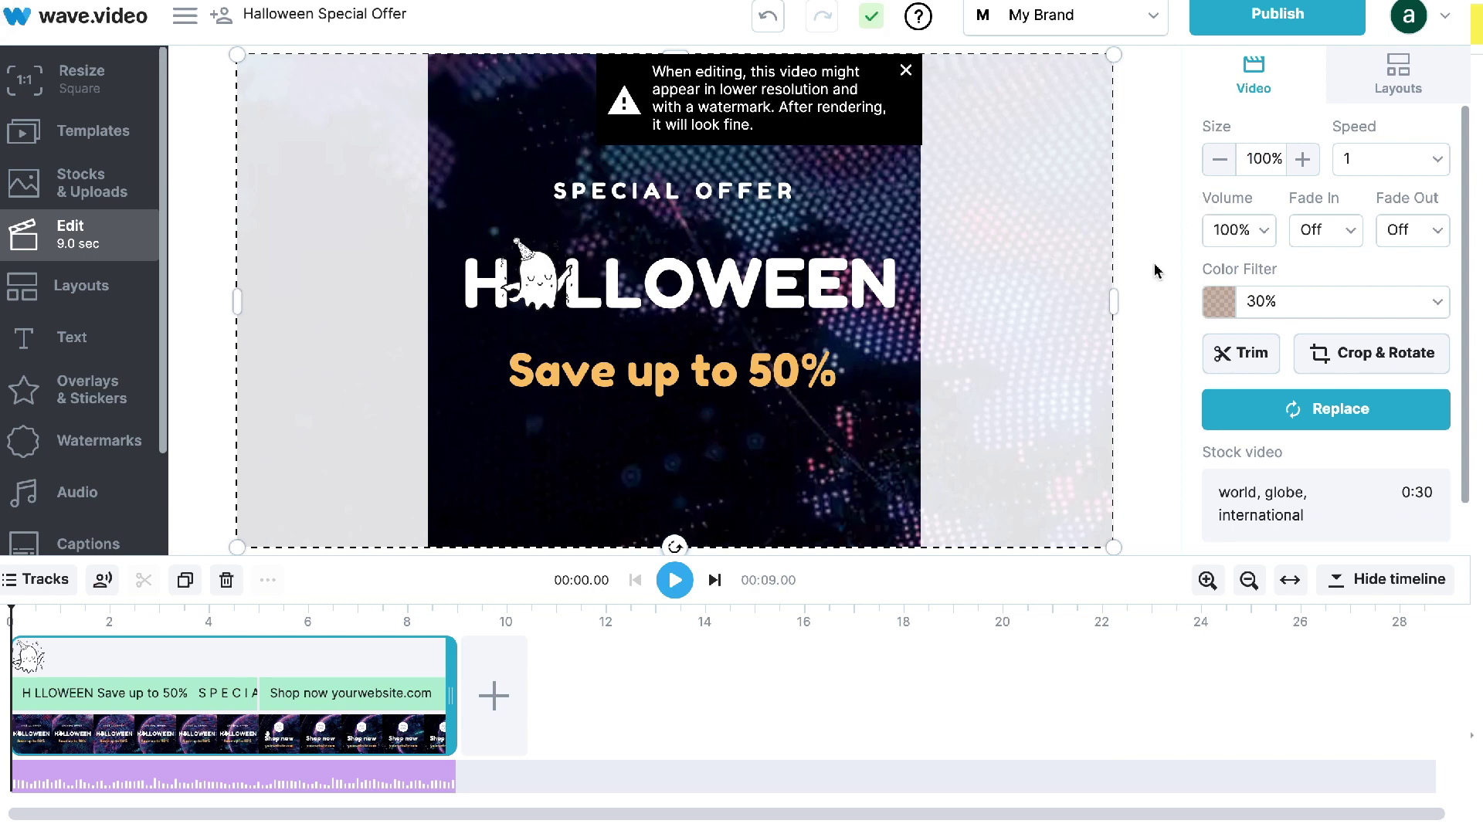
Step: From My Projects, choose Create > Blog post to start a blog-to-video conversion
{"action": "left_click", "coordinate": [678, 293]}
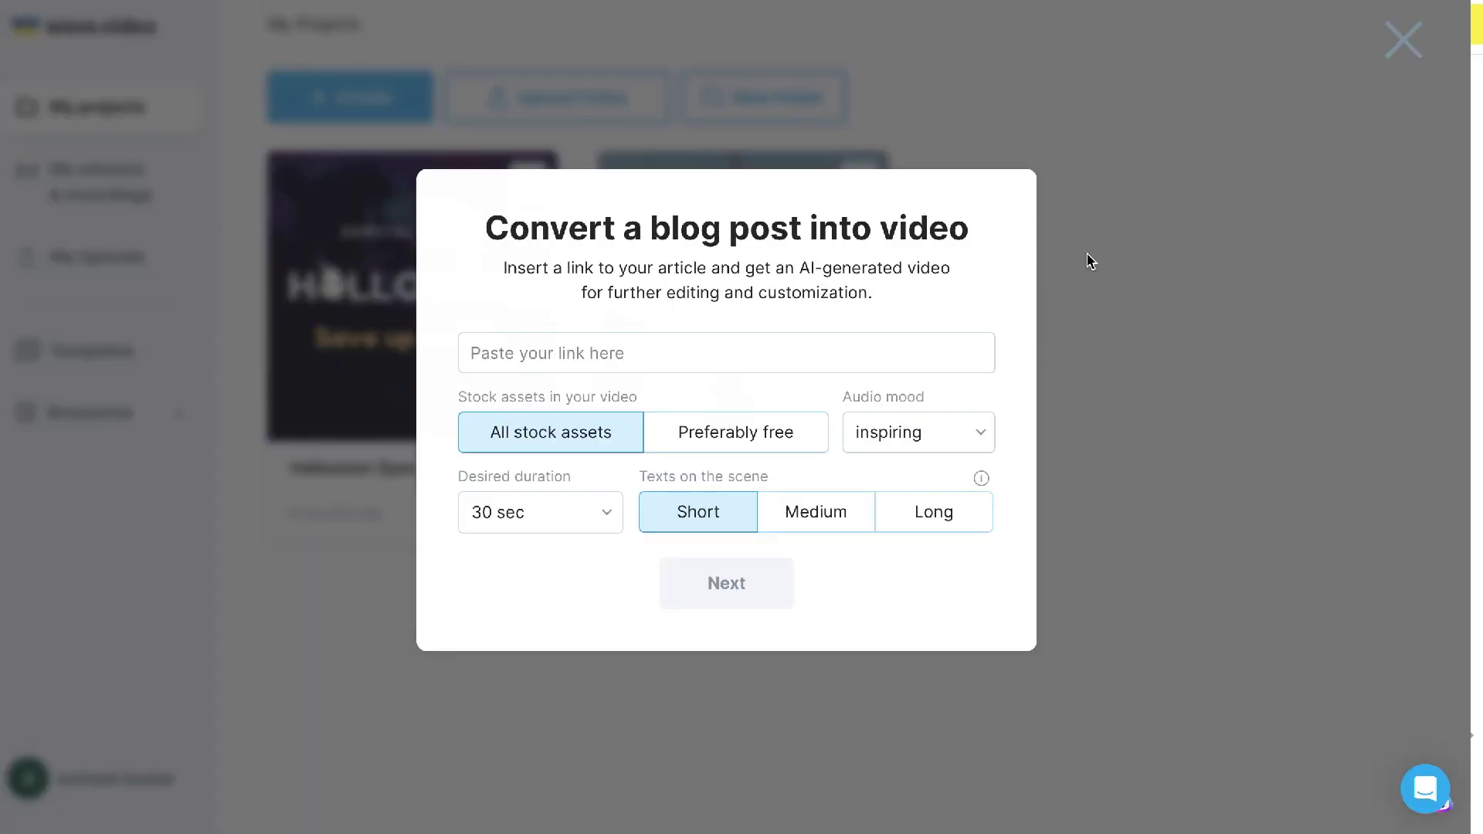
{"action": "left_click_drag", "start_coordinate": [505, 236], "coordinate": [983, 599]}
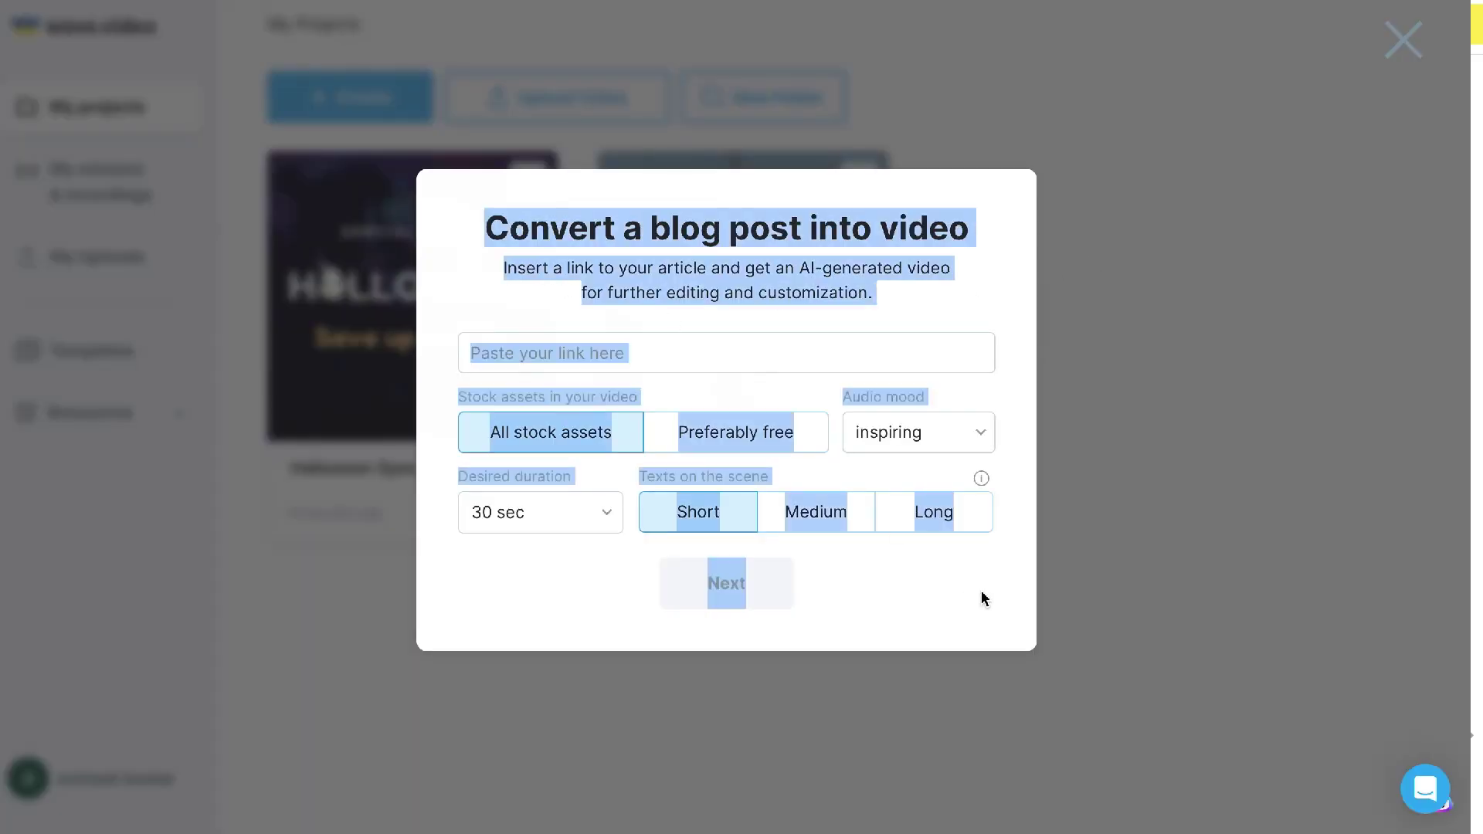
{"action": "left_click", "coordinate": [1102, 570]}
{"action": "left_click", "coordinate": [372, 115]}
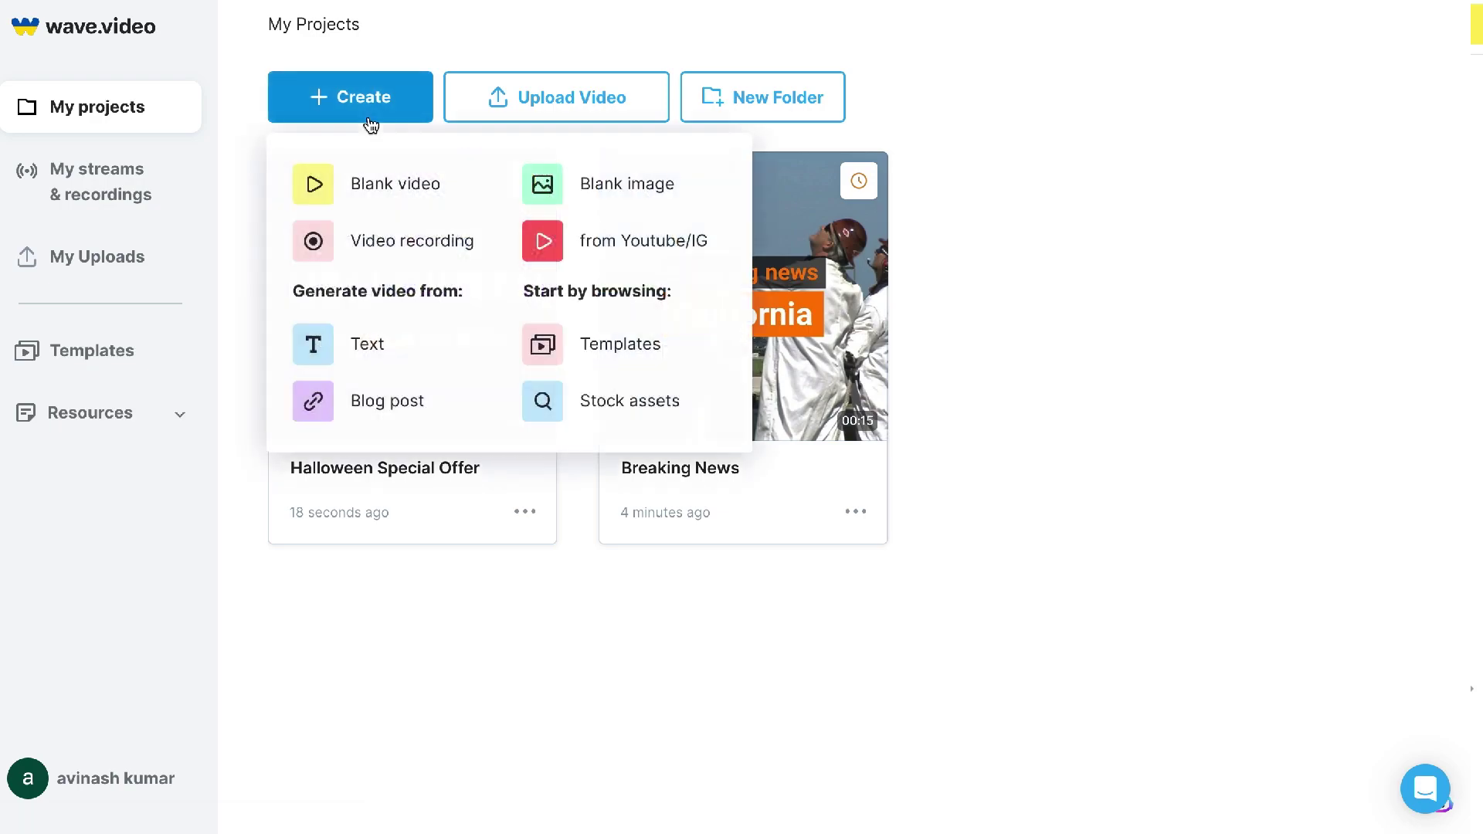
{"action": "left_click", "coordinate": [388, 390]}
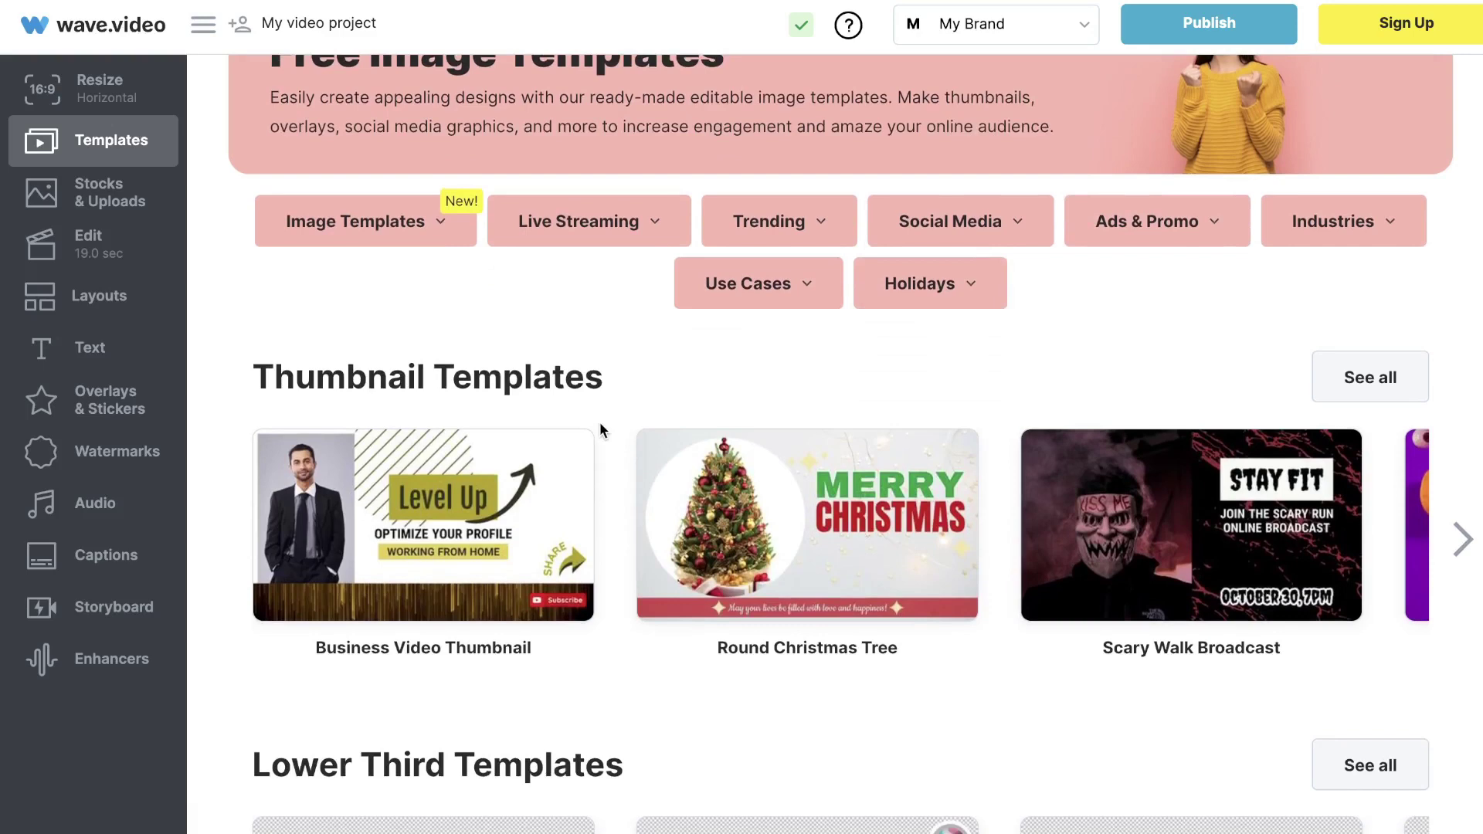
Step: View the Social Media, Ads & Promo, Industries and Use Cases template category lists
{"action": "scroll", "coordinate": [693, 370], "scroll_direction": "up", "scroll_amount": 1}
{"action": "left_click", "coordinate": [693, 370]}
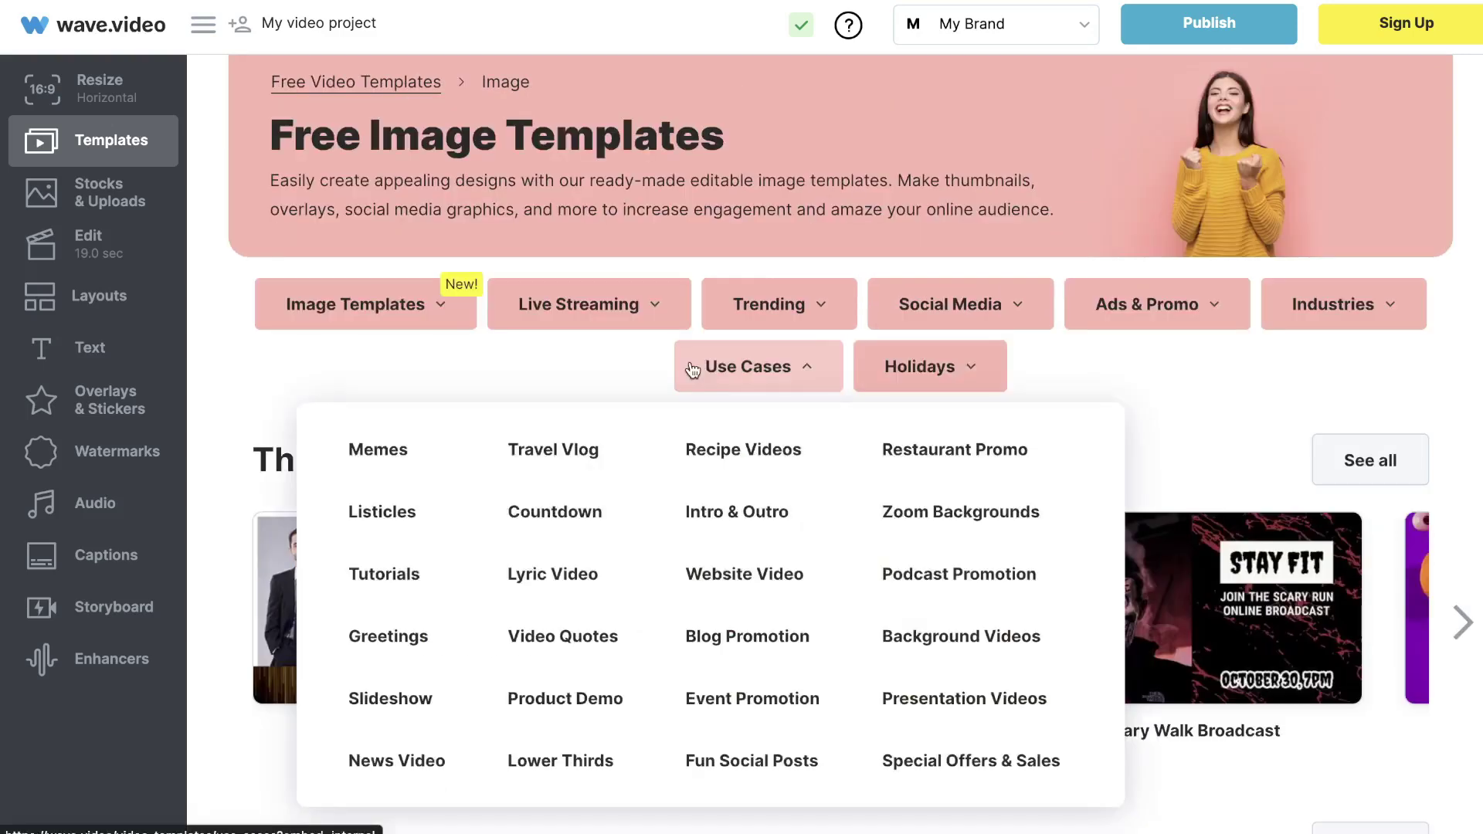
{"action": "left_click", "coordinate": [967, 306]}
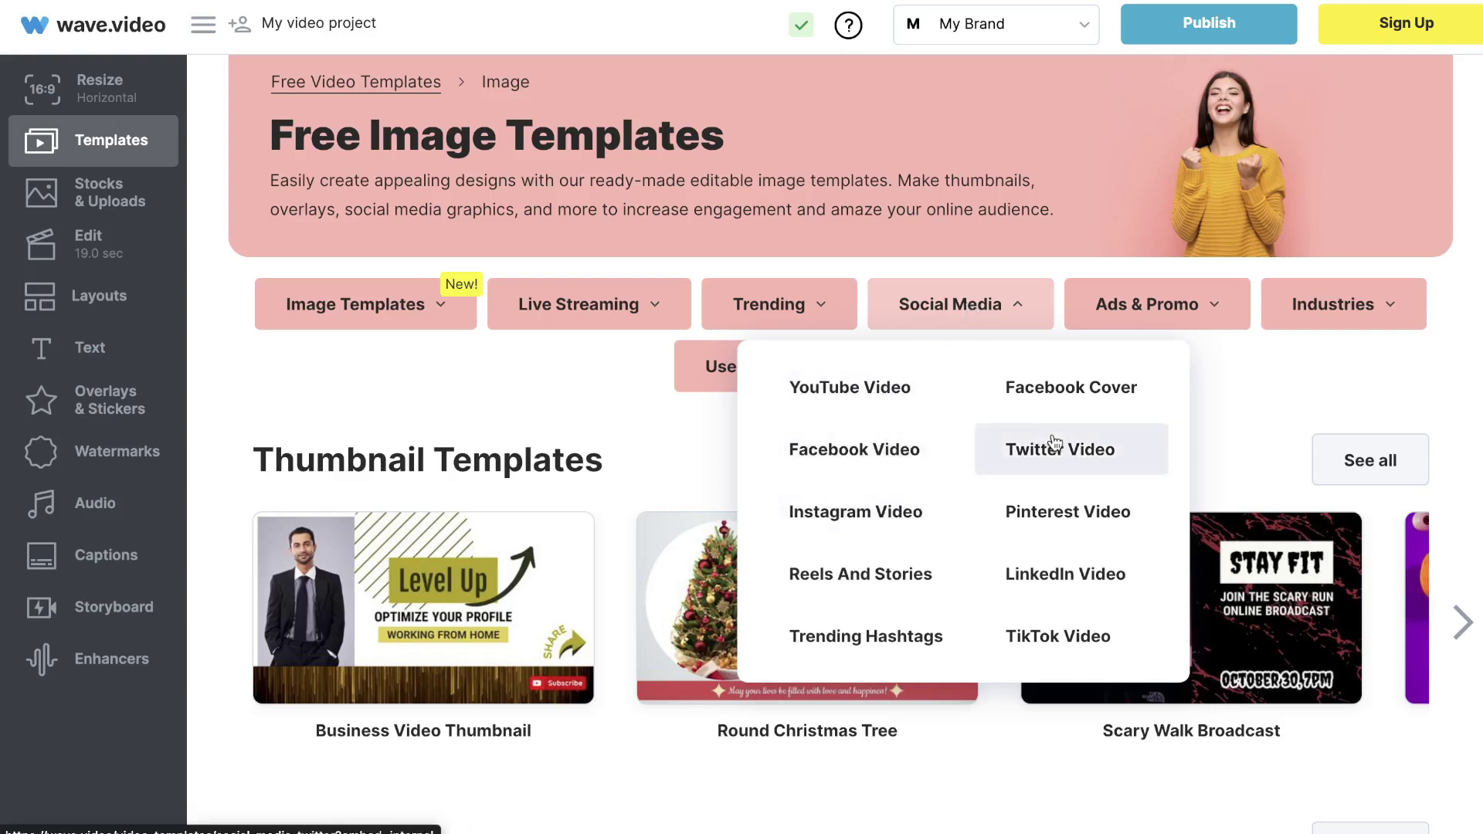
{"action": "left_click", "coordinate": [1128, 305]}
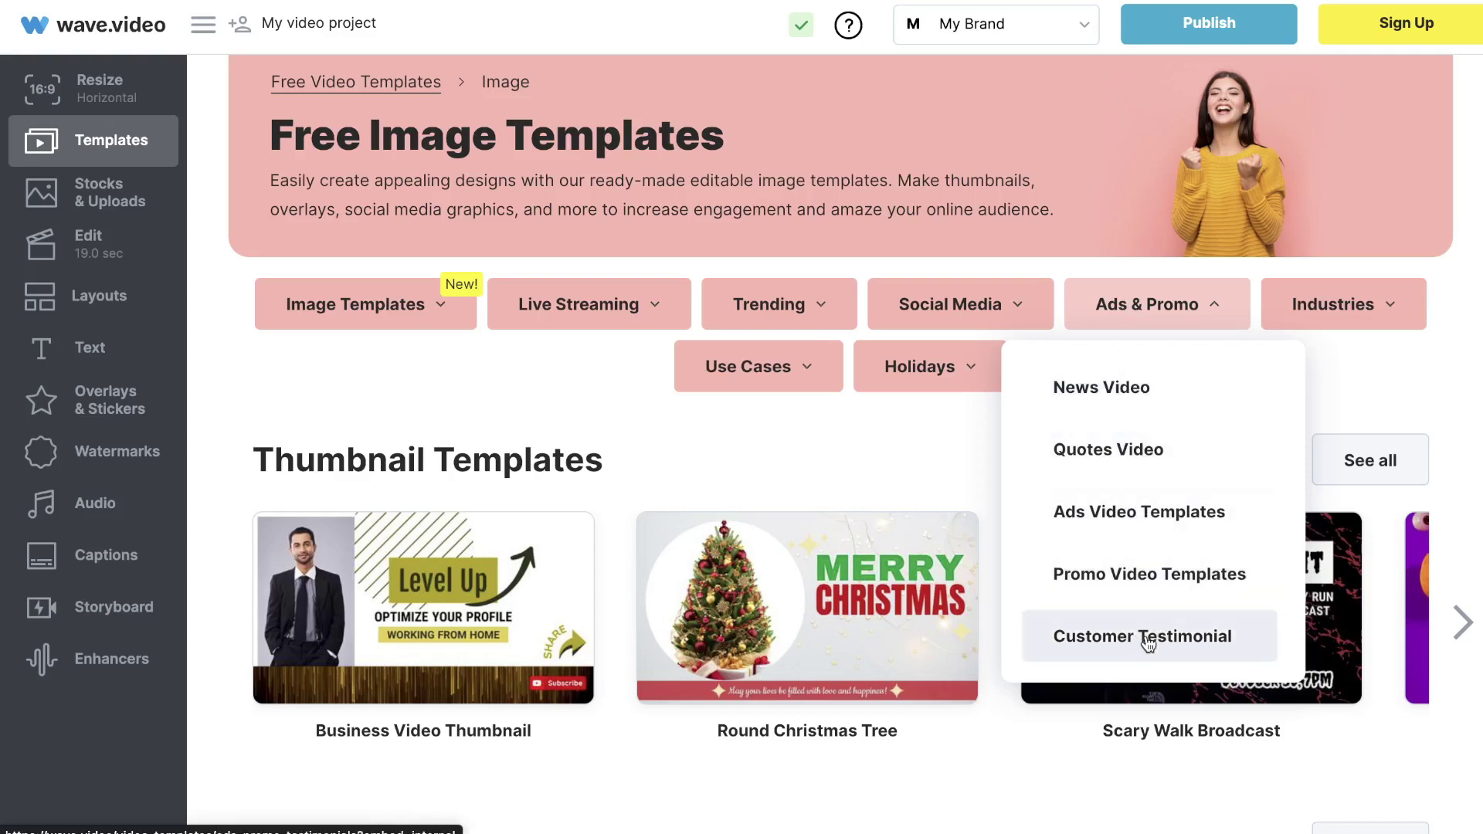
{"action": "left_click", "coordinate": [1374, 313]}
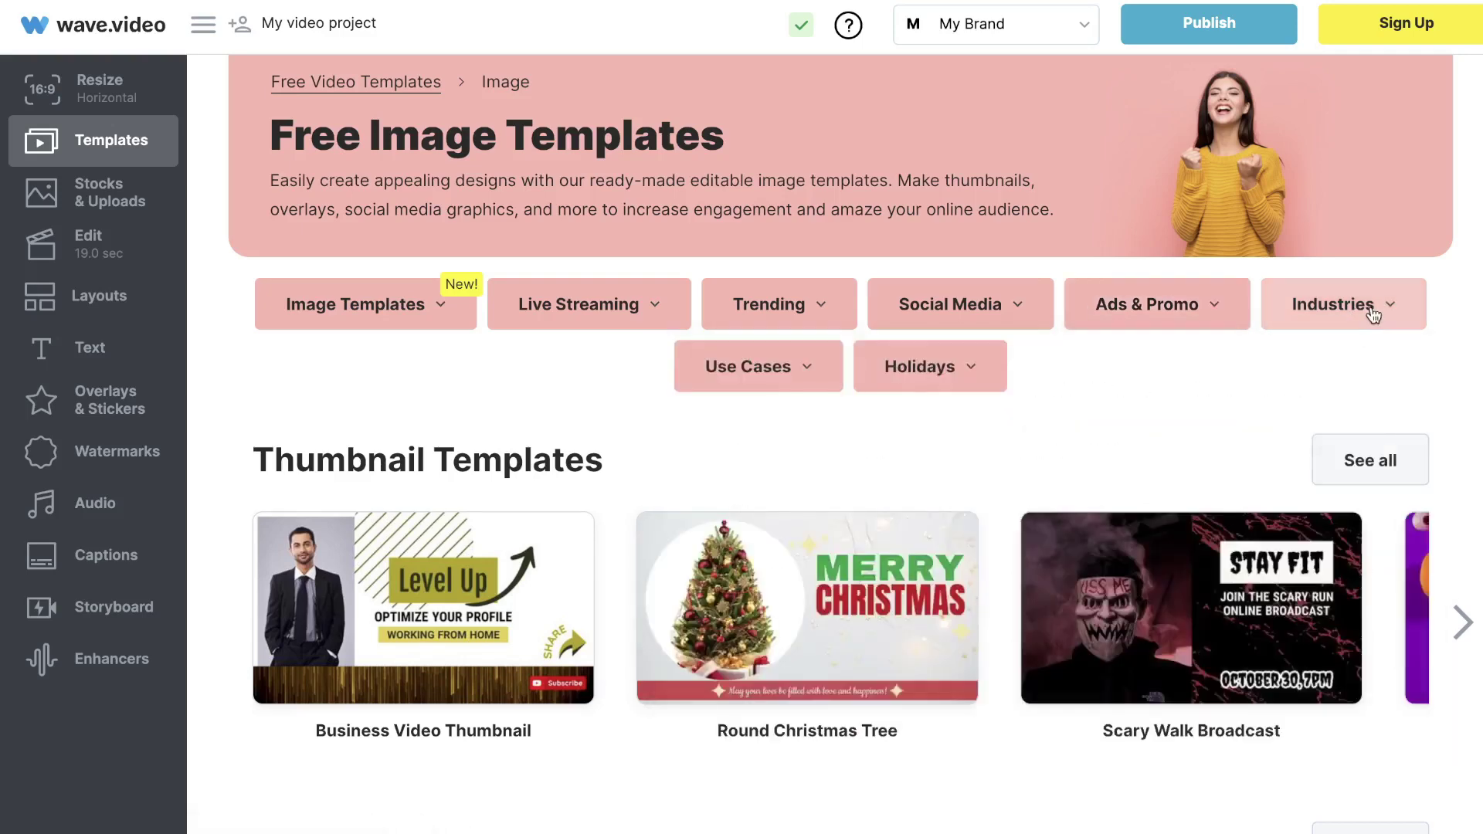
{"action": "left_click", "coordinate": [1374, 313]}
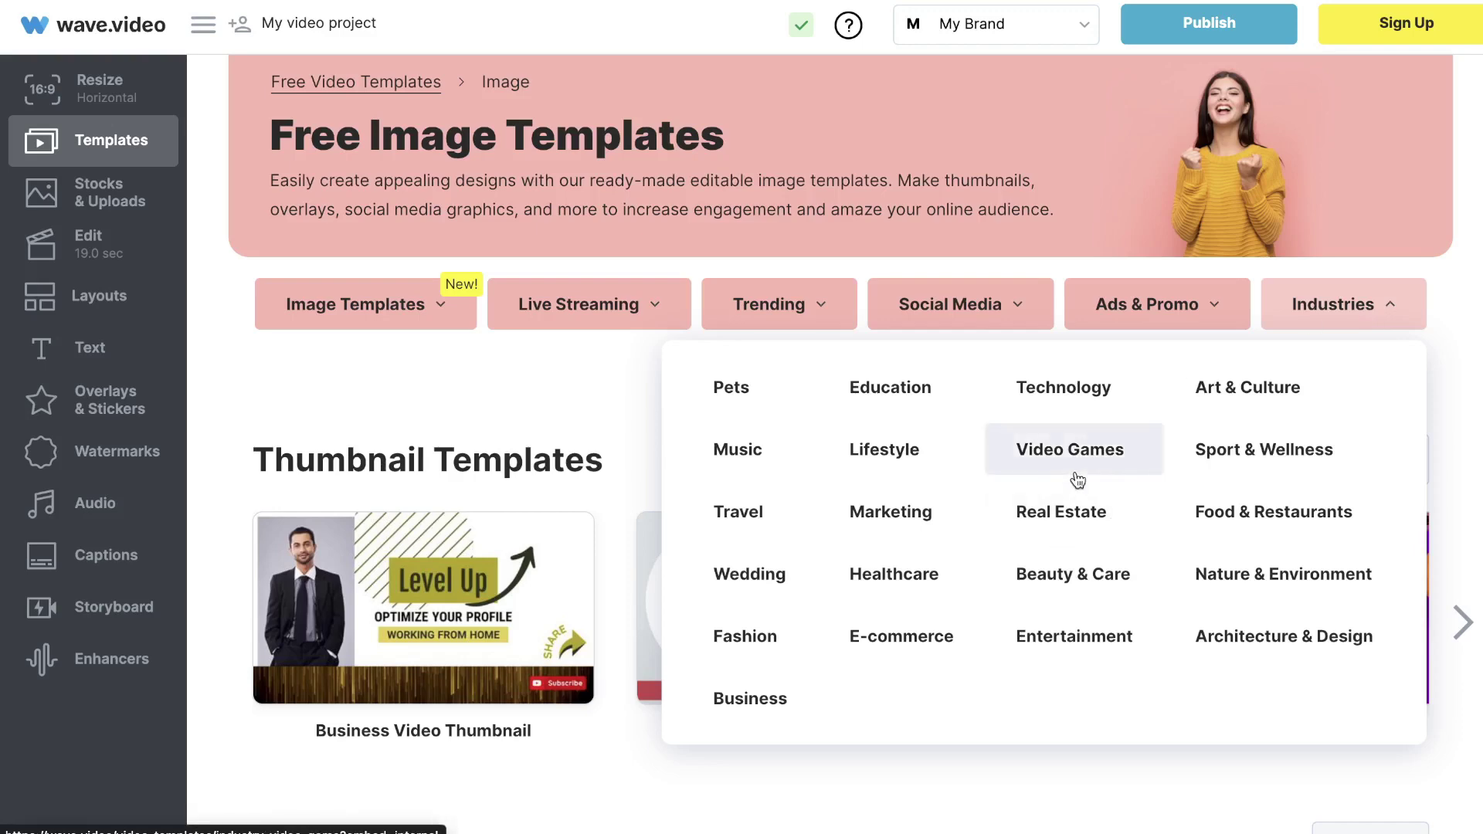
{"action": "left_click", "coordinate": [1313, 306]}
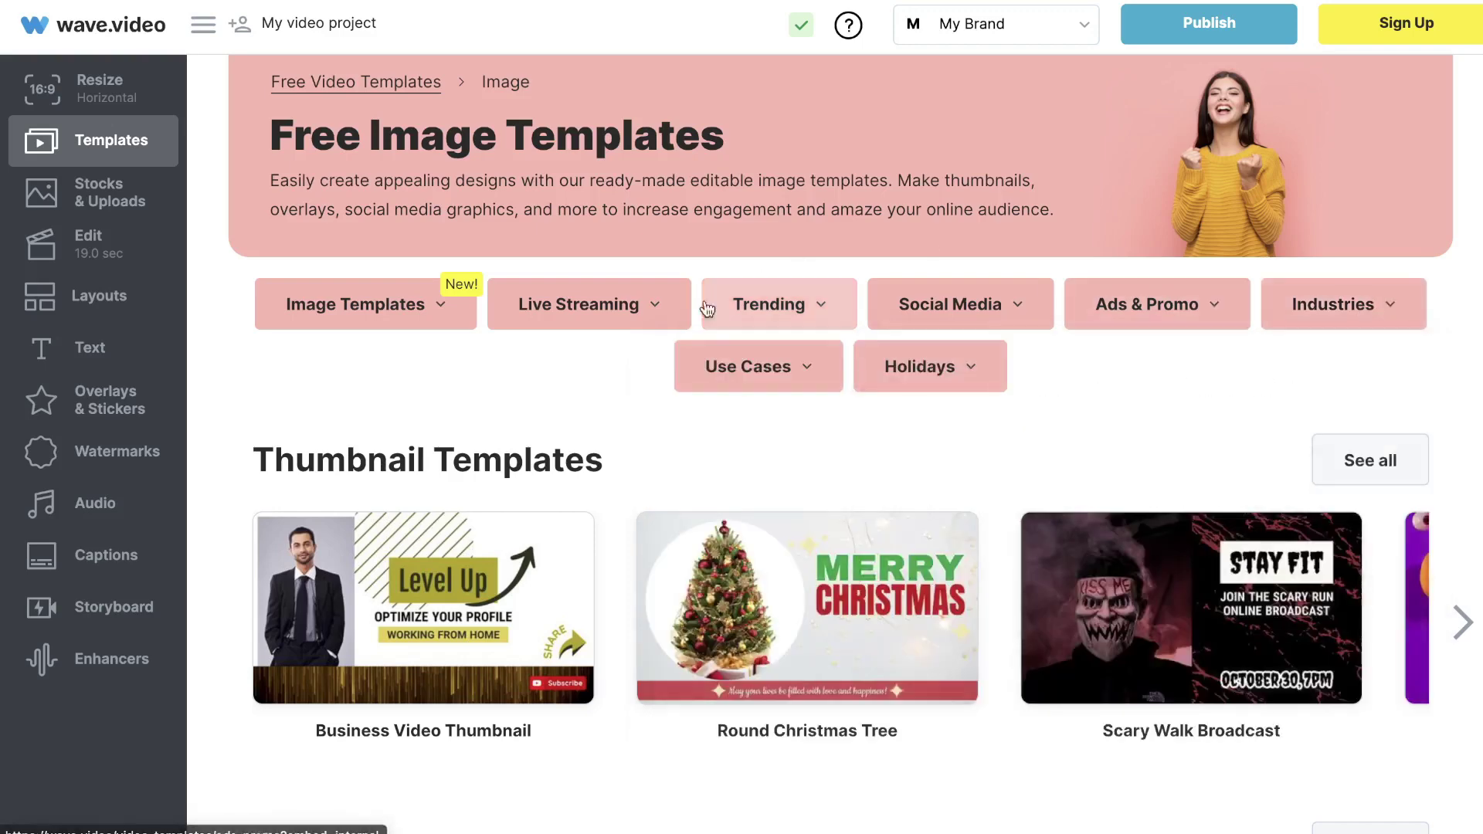
{"action": "left_click", "coordinate": [760, 375]}
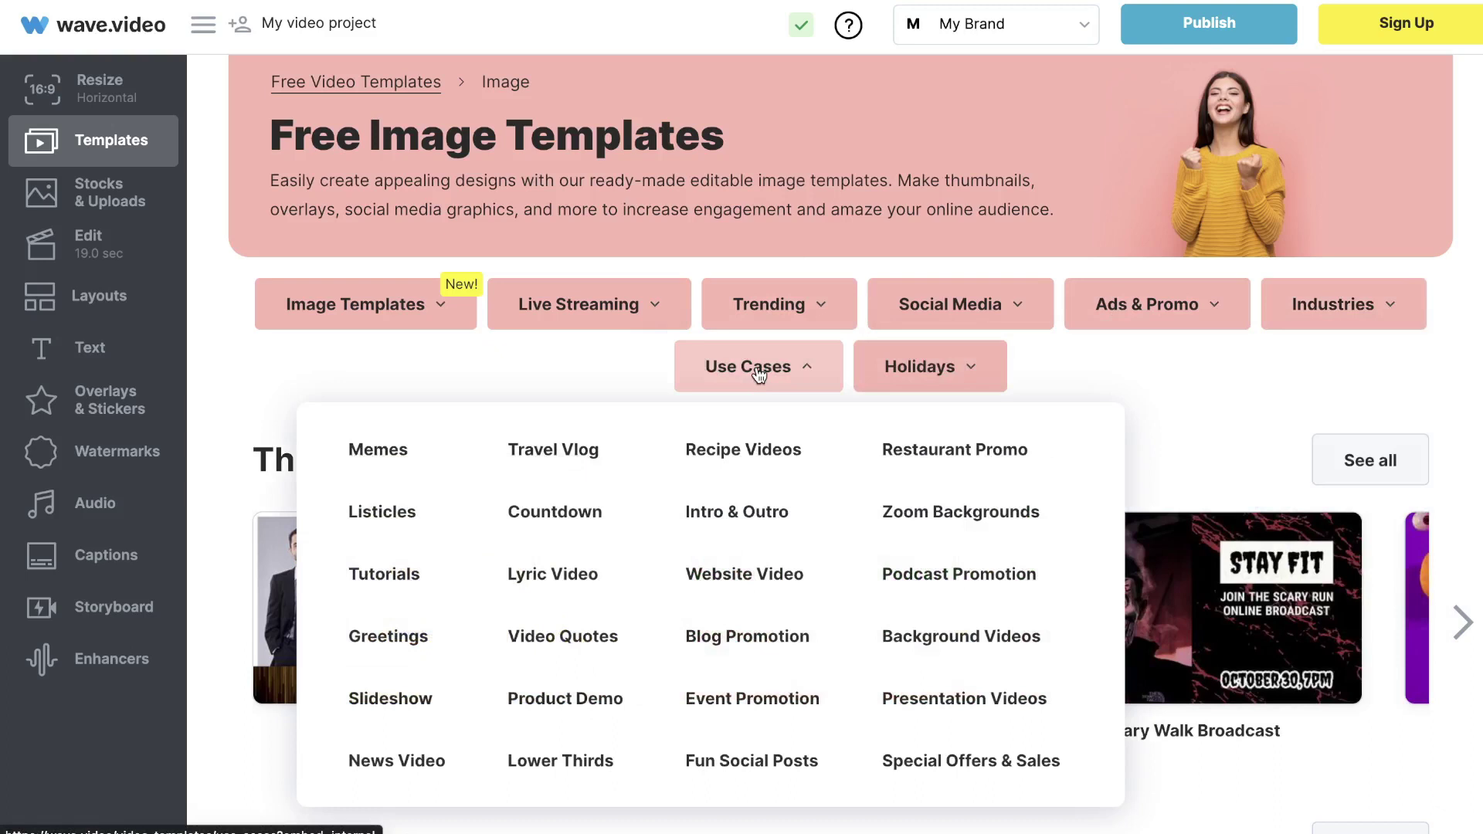
Step: Show the Holiday and Trending template category lists
{"action": "scroll", "coordinate": [759, 374], "scroll_direction": "down", "scroll_amount": 1}
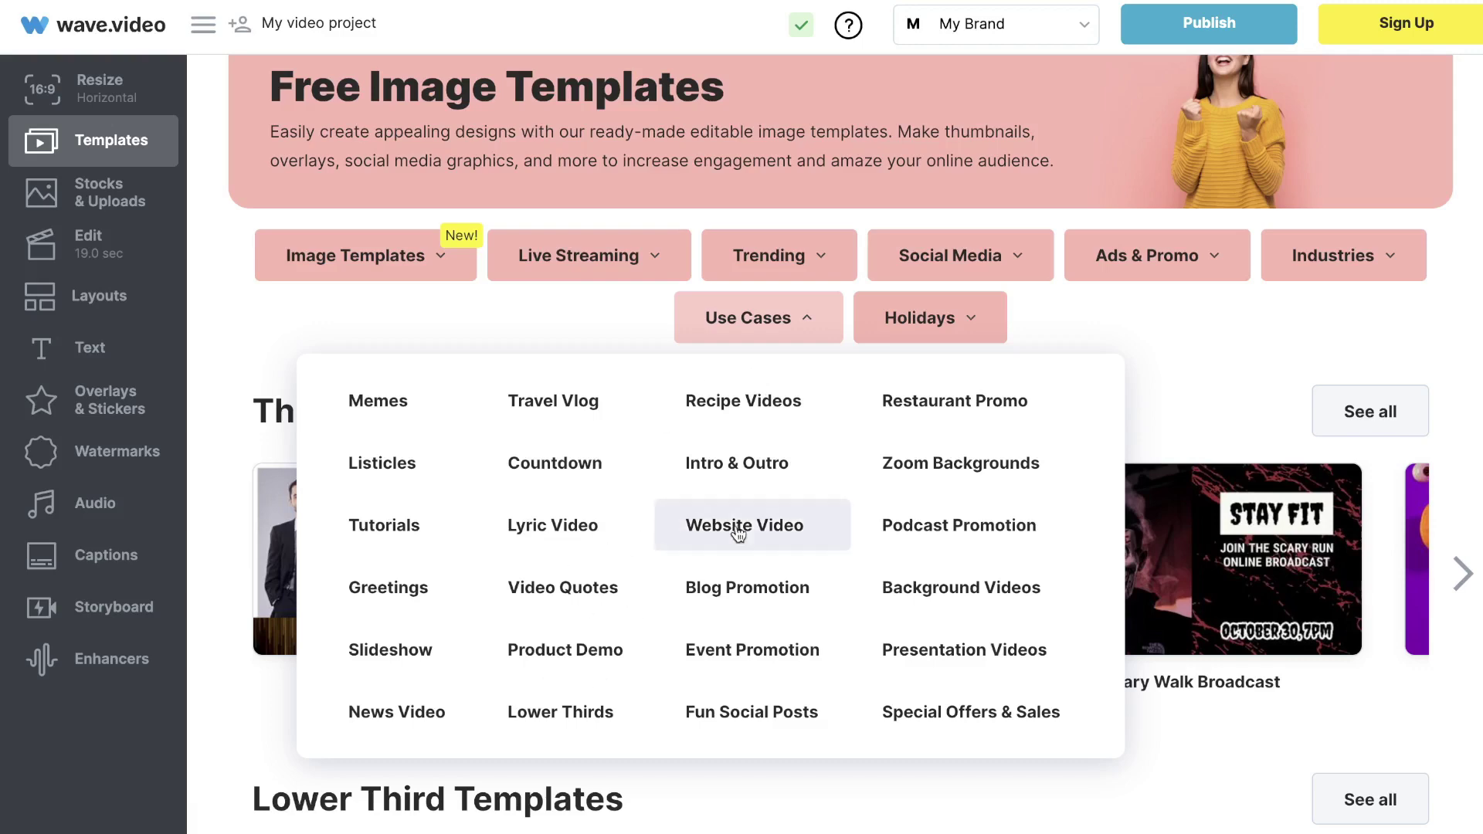
{"action": "left_click", "coordinate": [909, 325]}
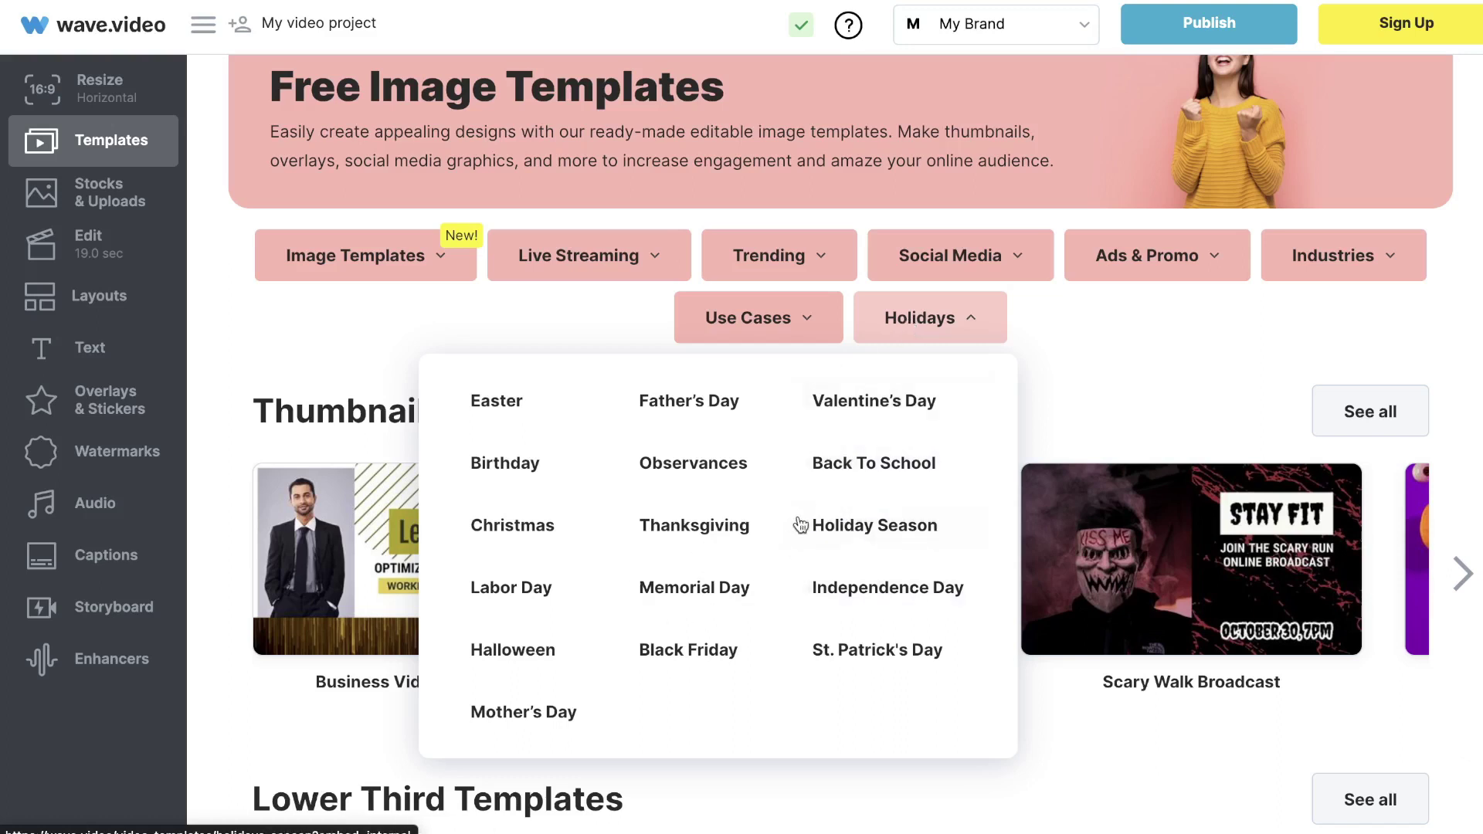
{"action": "left_click", "coordinate": [807, 272]}
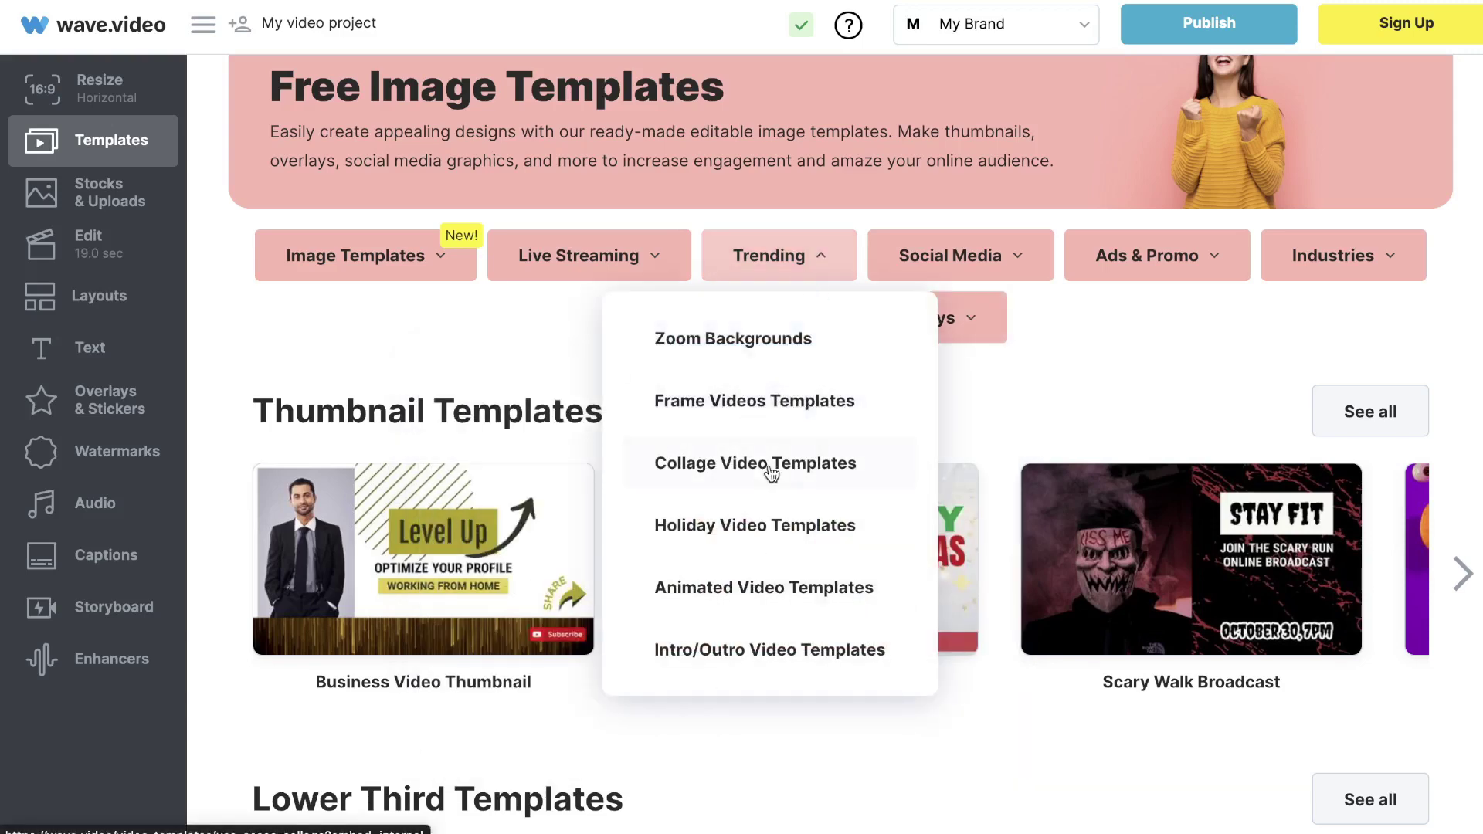
Step: Scroll past Thumbnail Templates down to the Lower Third and Meme Templates sections
{"action": "scroll", "coordinate": [773, 469], "scroll_direction": "down", "scroll_amount": 1}
{"action": "scroll", "coordinate": [1154, 297], "scroll_direction": "up", "scroll_amount": 5}
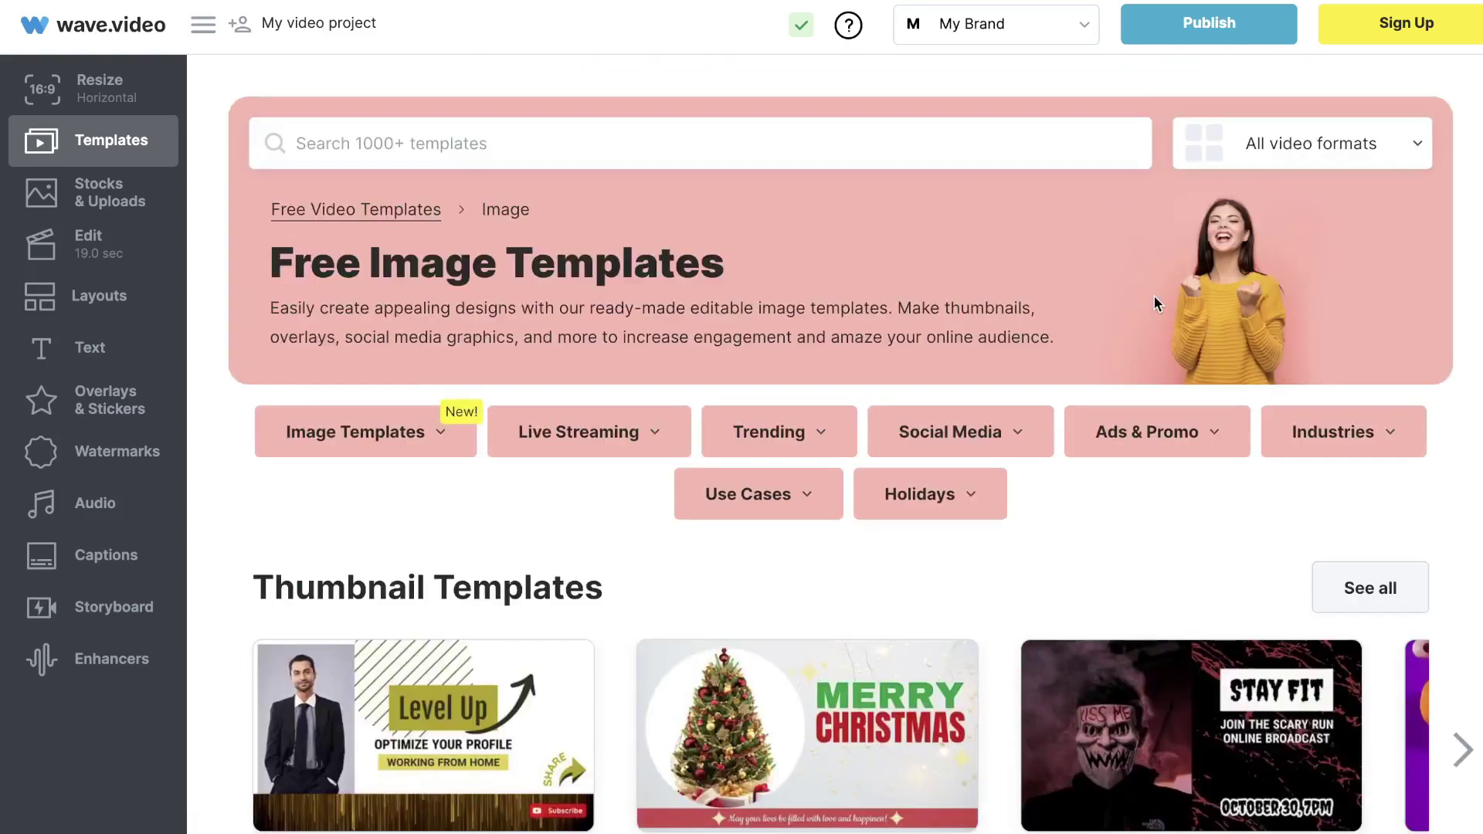
{"action": "scroll", "coordinate": [1154, 300], "scroll_direction": "down", "scroll_amount": 3}
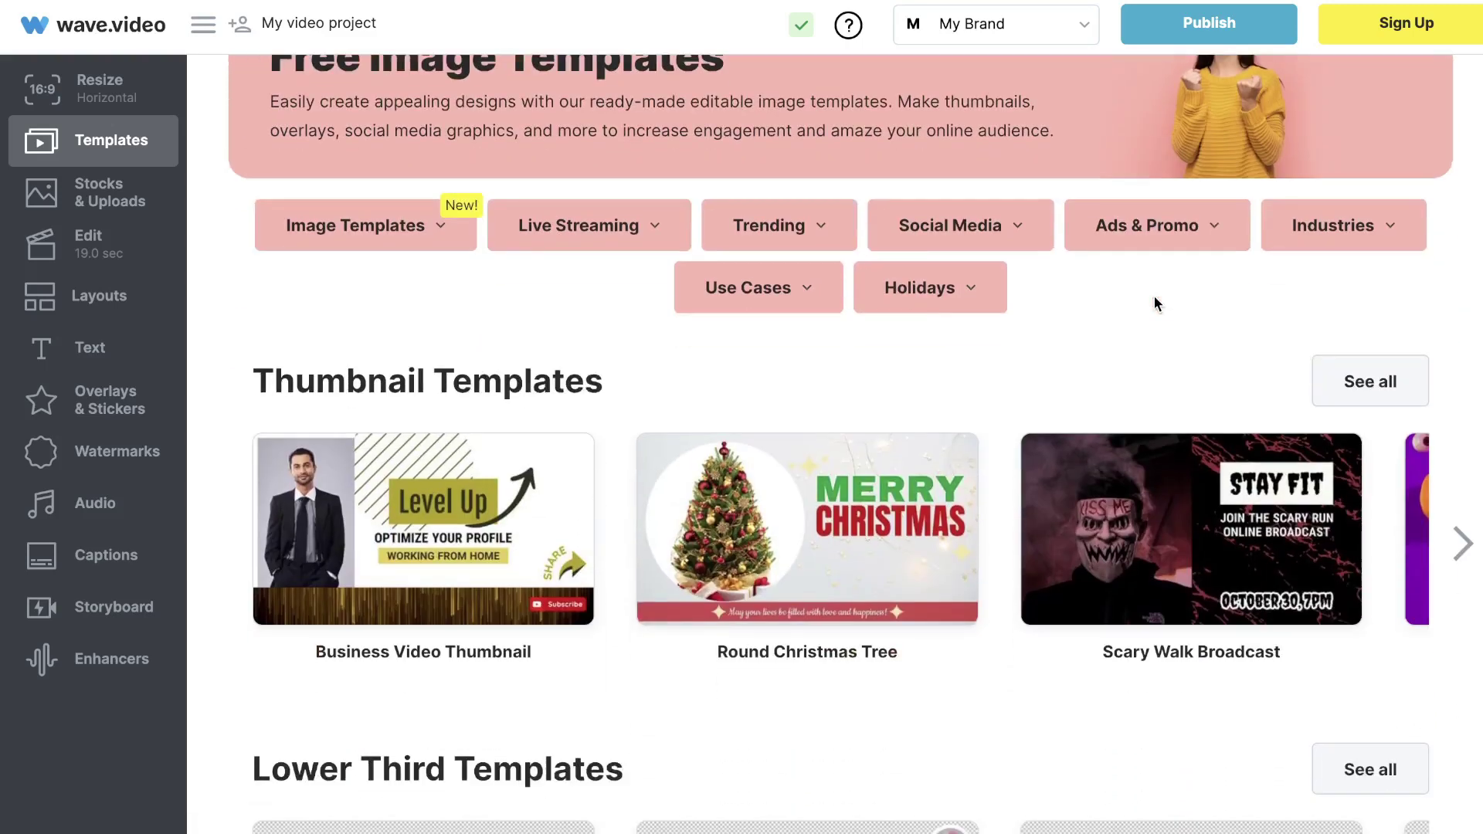
{"action": "scroll", "coordinate": [1157, 303], "scroll_direction": "down", "scroll_amount": 1}
{"action": "scroll", "coordinate": [1156, 303], "scroll_direction": "down", "scroll_amount": 1}
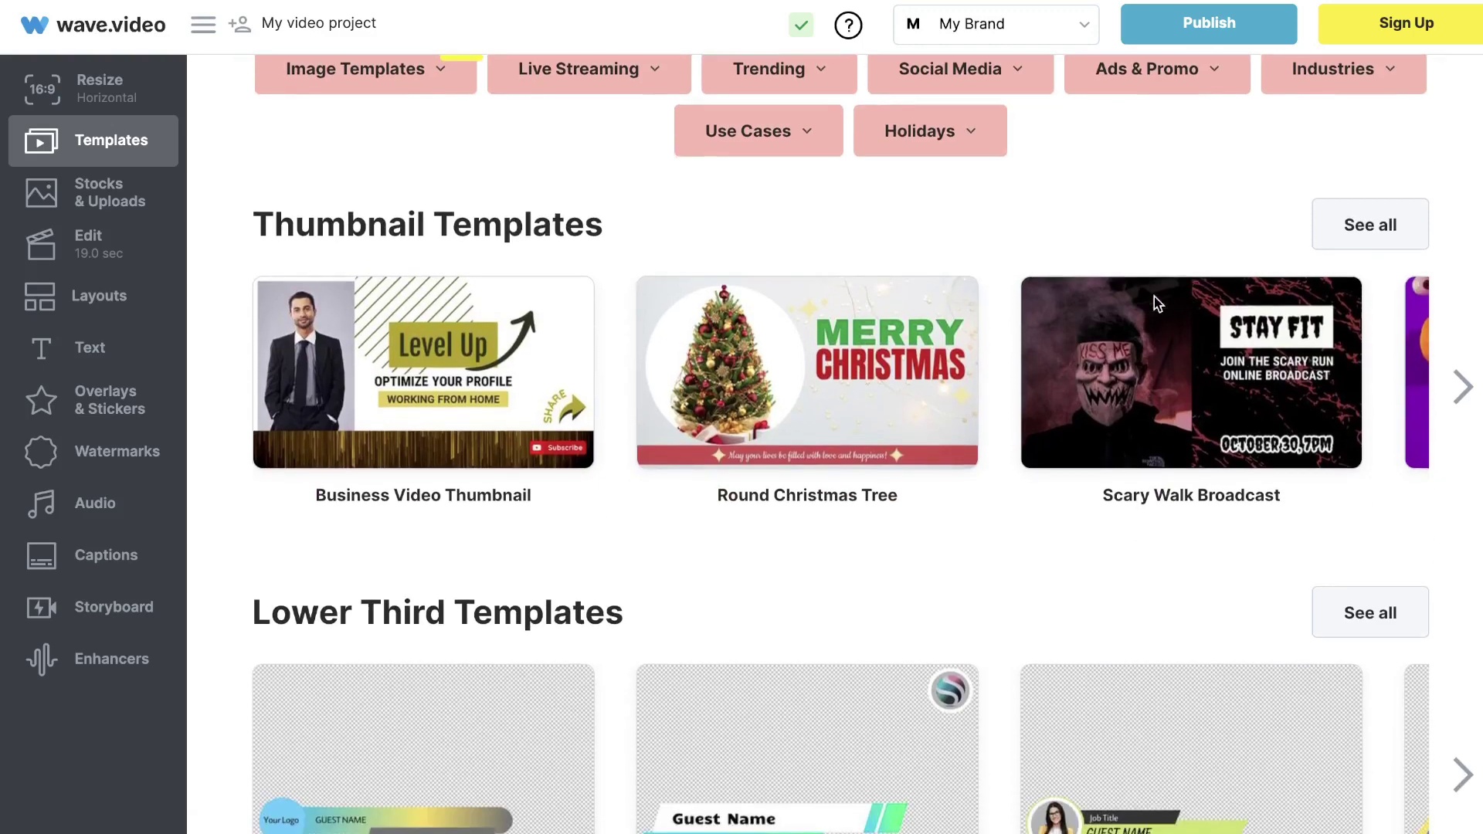
{"action": "scroll", "coordinate": [1156, 305], "scroll_direction": "down", "scroll_amount": 1}
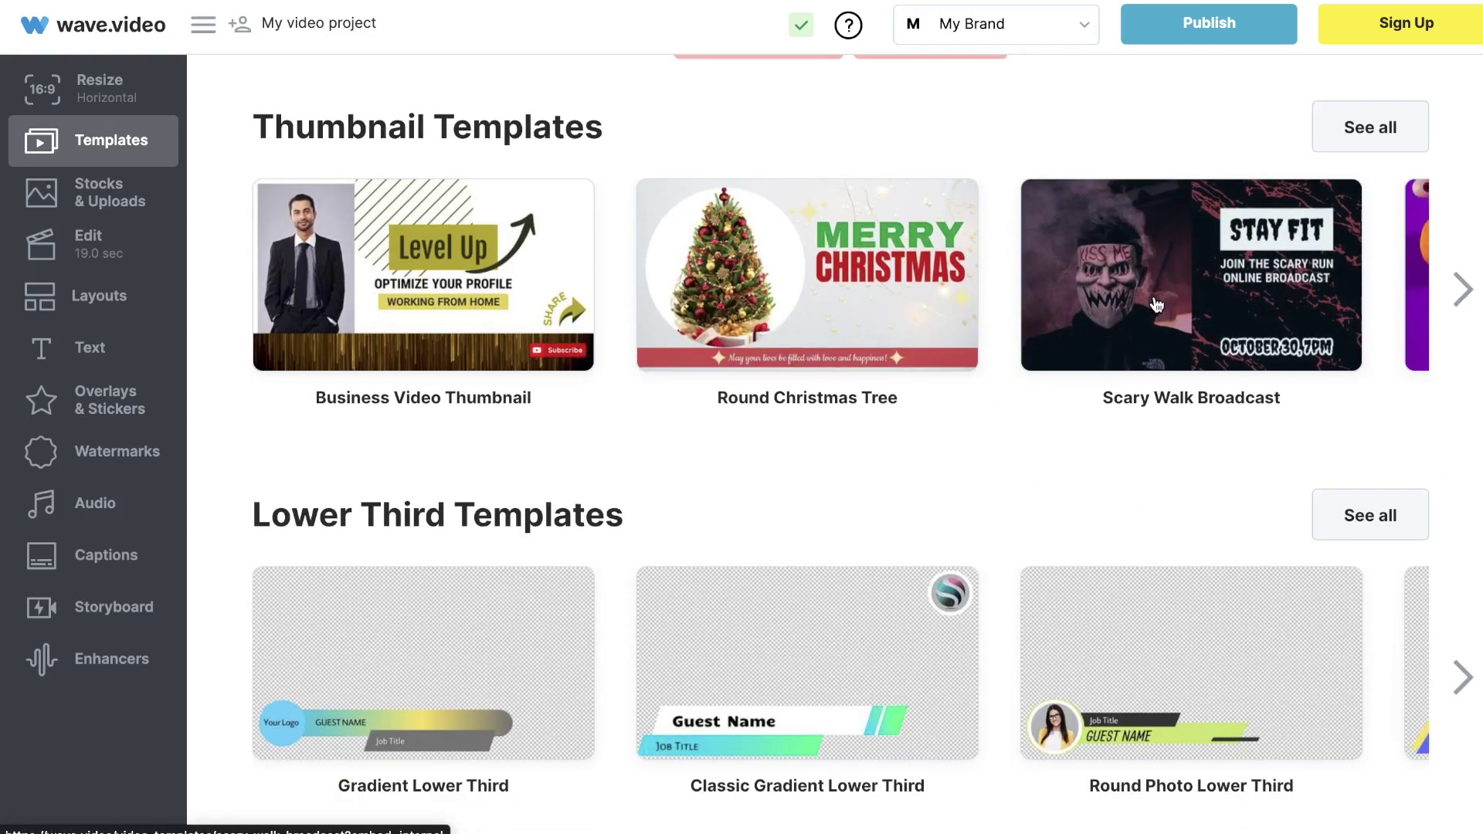
{"action": "scroll", "coordinate": [1157, 305], "scroll_direction": "down", "scroll_amount": 1}
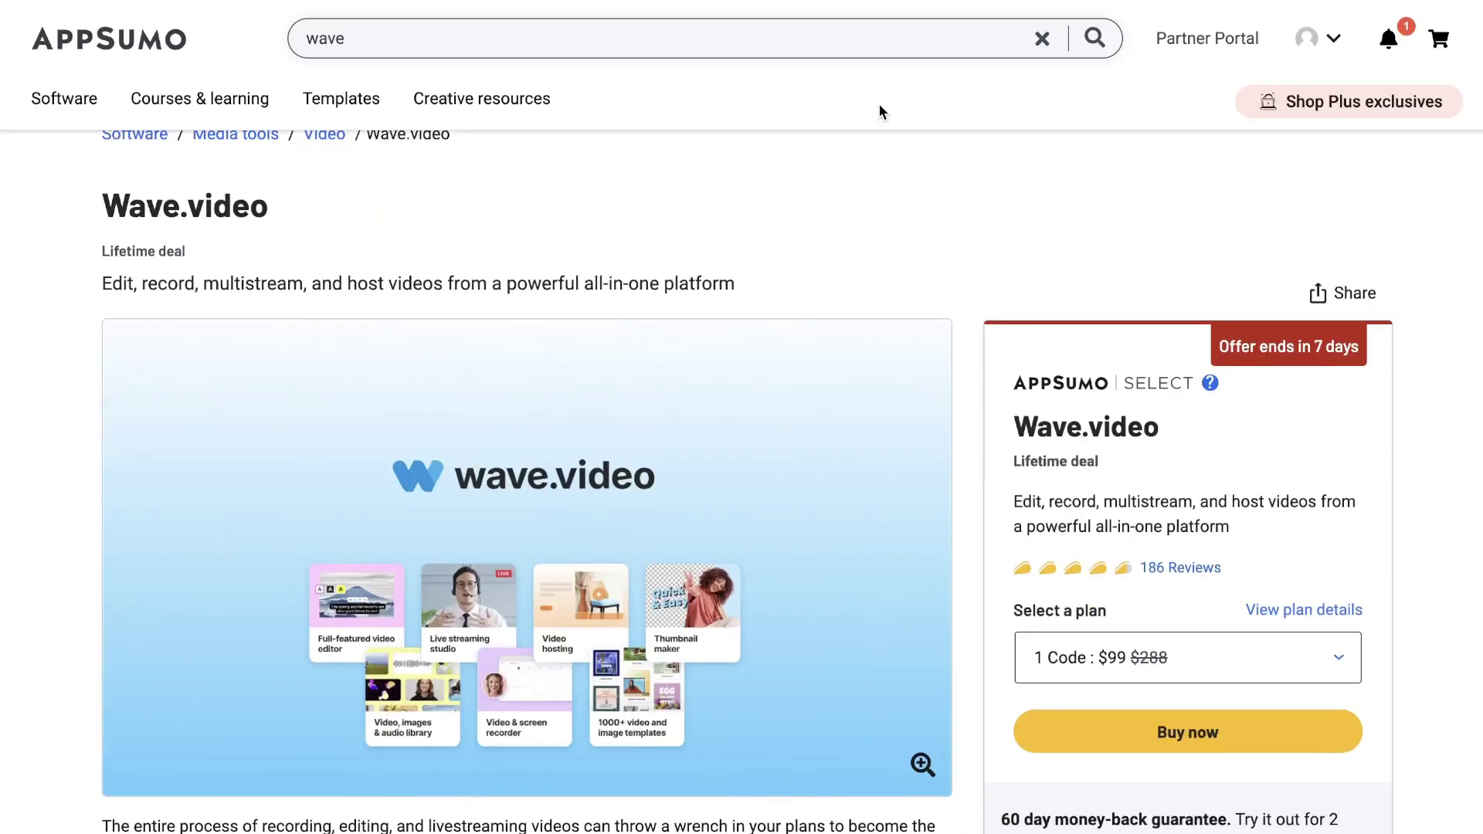
Step: In Plans & features, highlight the Single plan's $99 price and streaming hours
{"action": "scroll", "coordinate": [879, 106], "scroll_direction": "down", "scroll_amount": 1}
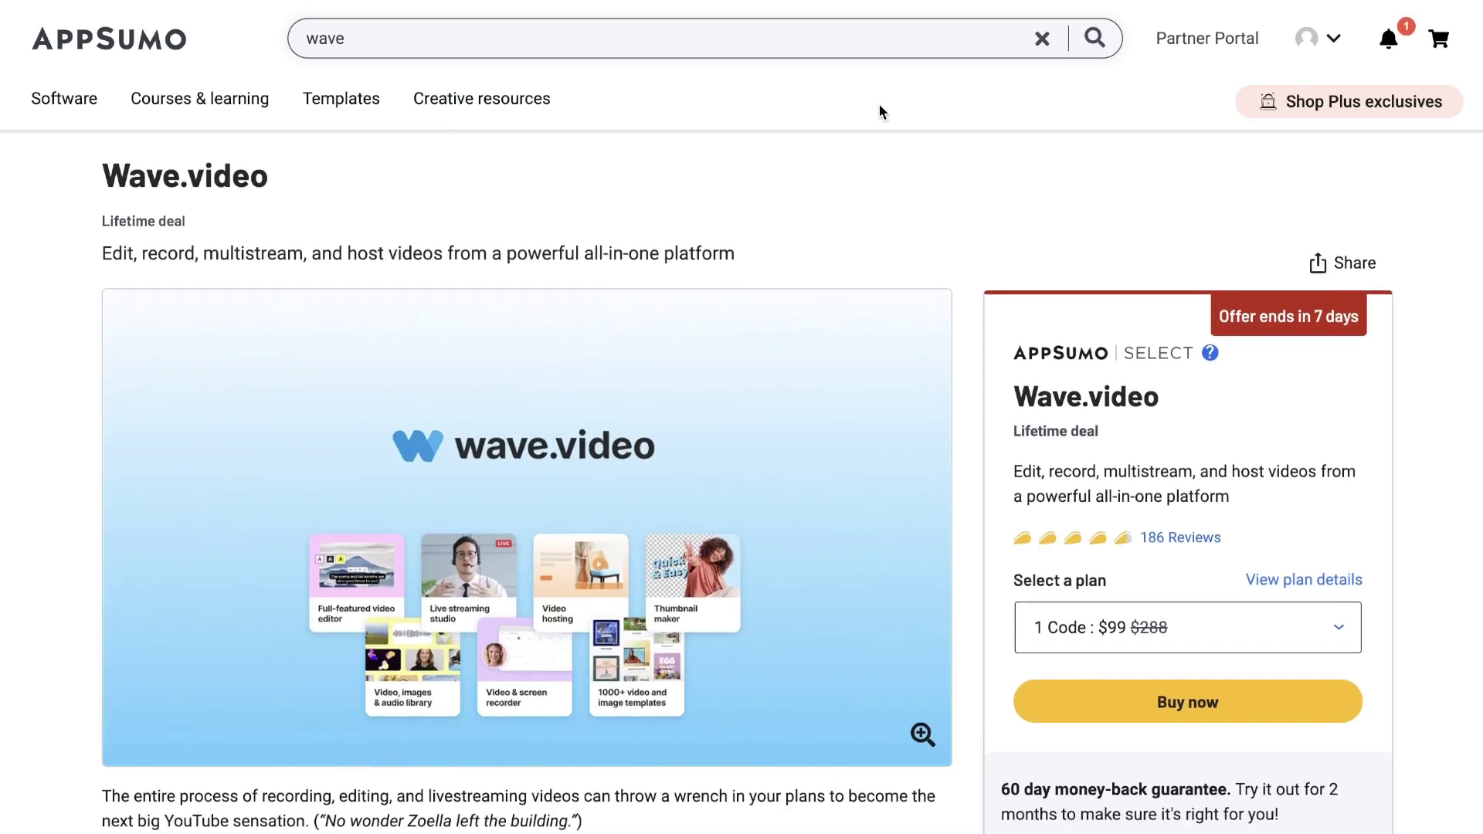
{"action": "scroll", "coordinate": [878, 112], "scroll_direction": "down", "scroll_amount": 5}
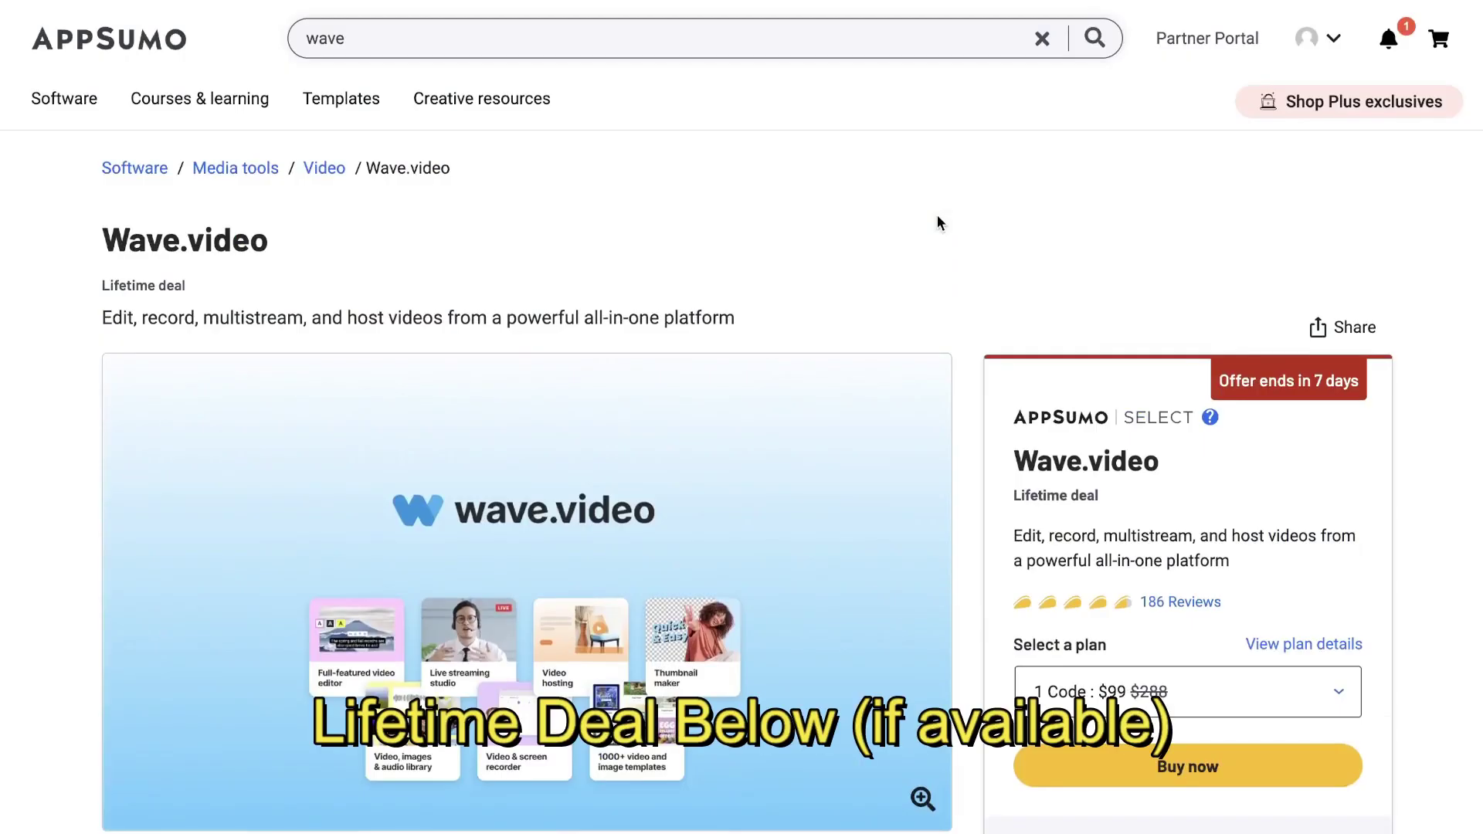
{"action": "scroll", "coordinate": [938, 217], "scroll_direction": "down", "scroll_amount": 20}
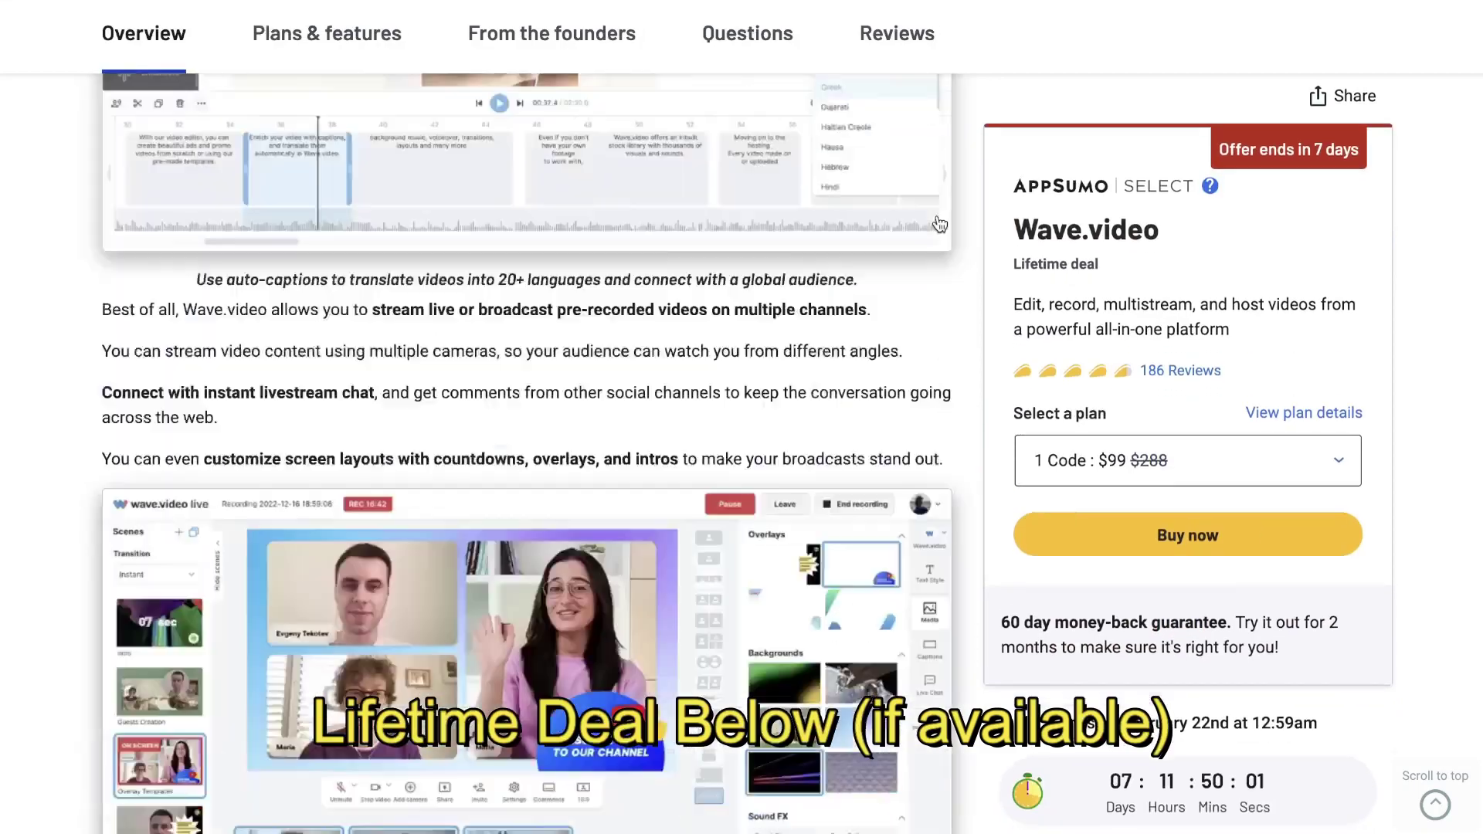
{"action": "scroll", "coordinate": [938, 222], "scroll_direction": "down", "scroll_amount": 10}
{"action": "scroll", "coordinate": [937, 223], "scroll_direction": "up", "scroll_amount": 4}
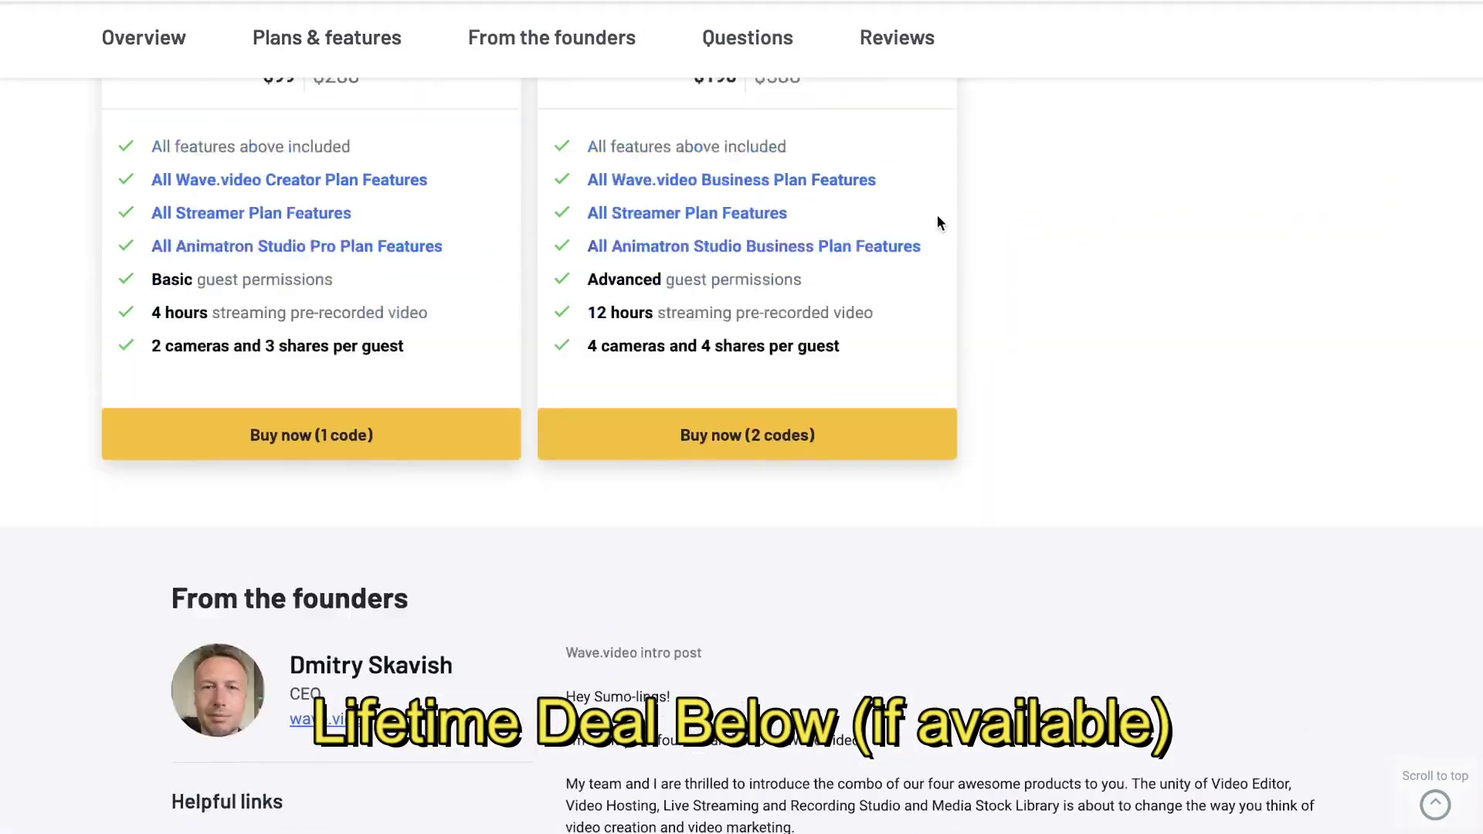
{"action": "left_click_drag", "start_coordinate": [258, 333], "coordinate": [315, 328]}
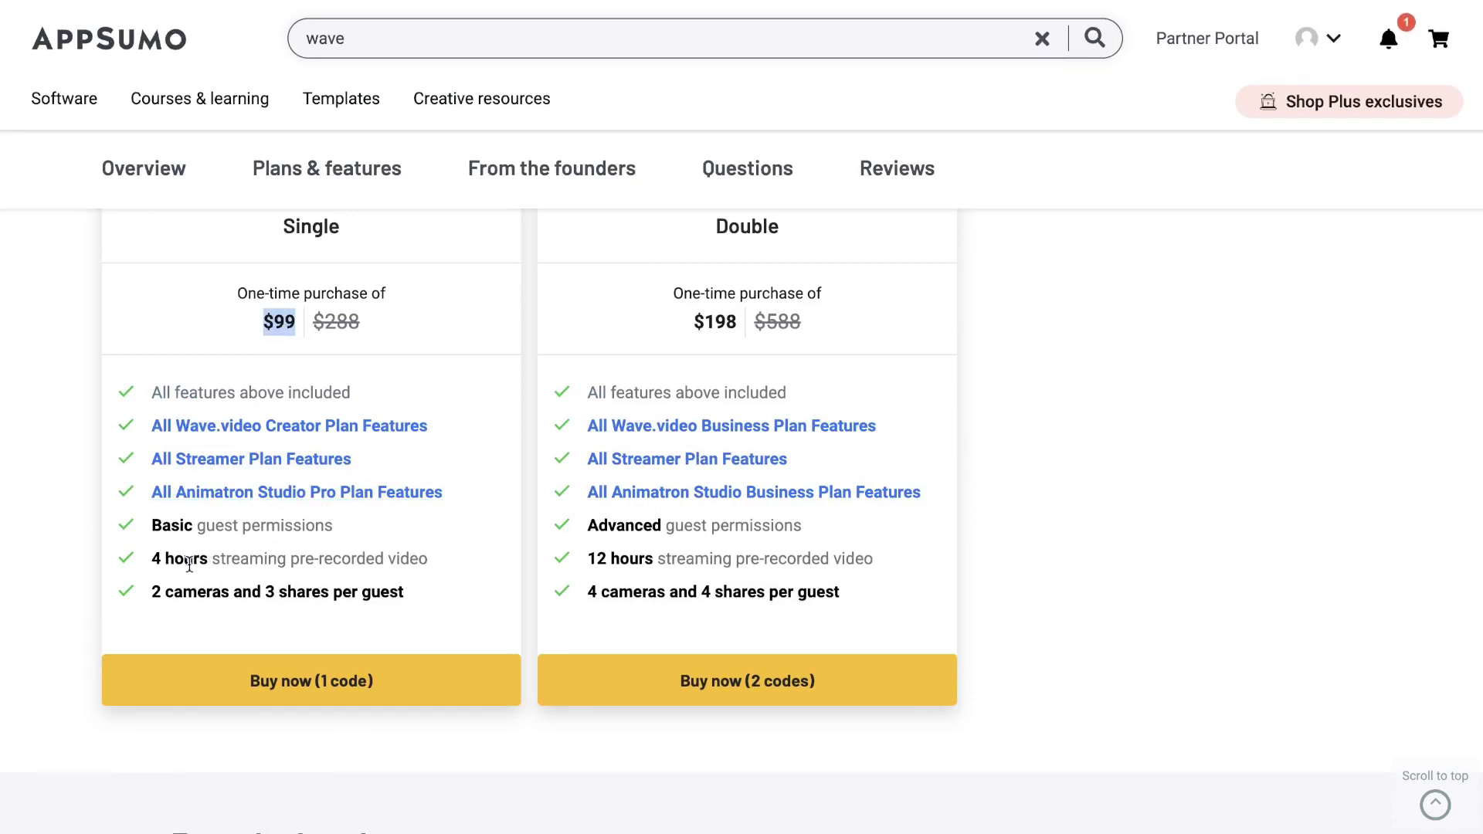
{"action": "left_click_drag", "start_coordinate": [169, 558], "coordinate": [399, 555]}
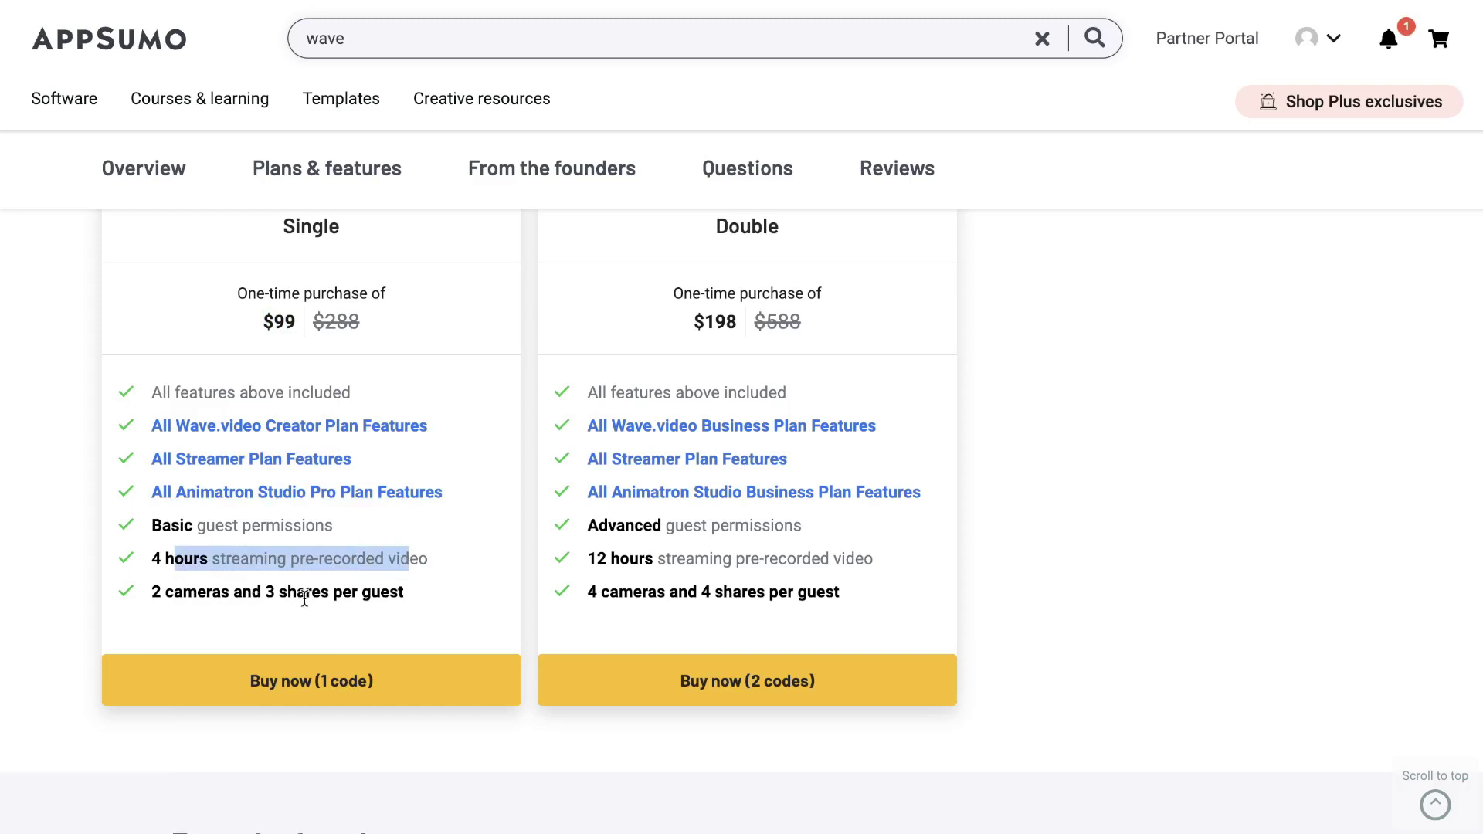
Step: Highlight the Double plan's $198 price and its cameras and shares limit
{"action": "scroll", "coordinate": [494, 510], "scroll_direction": "up", "scroll_amount": 1}
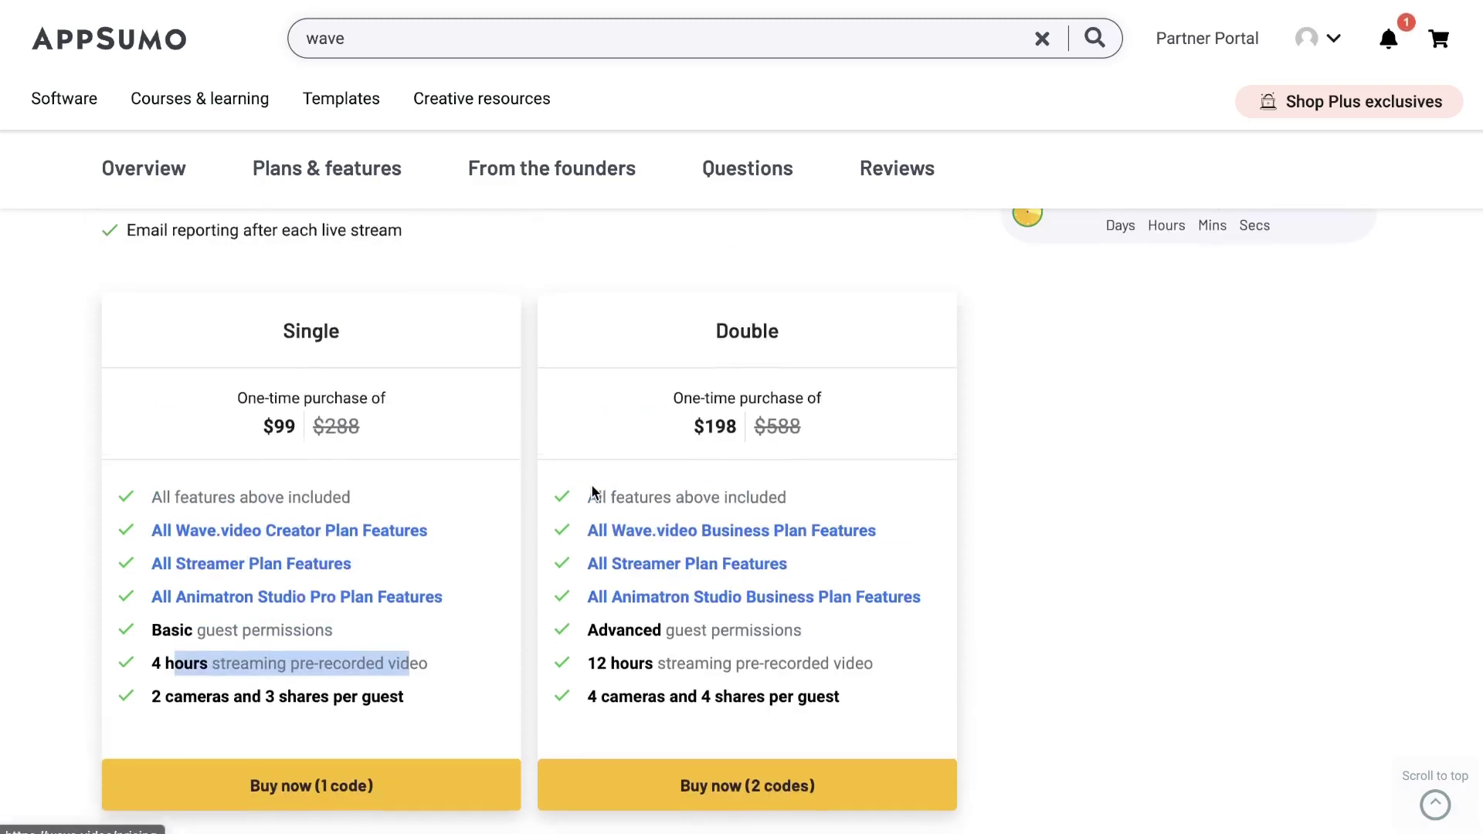
{"action": "left_click_drag", "start_coordinate": [683, 456], "coordinate": [788, 433]}
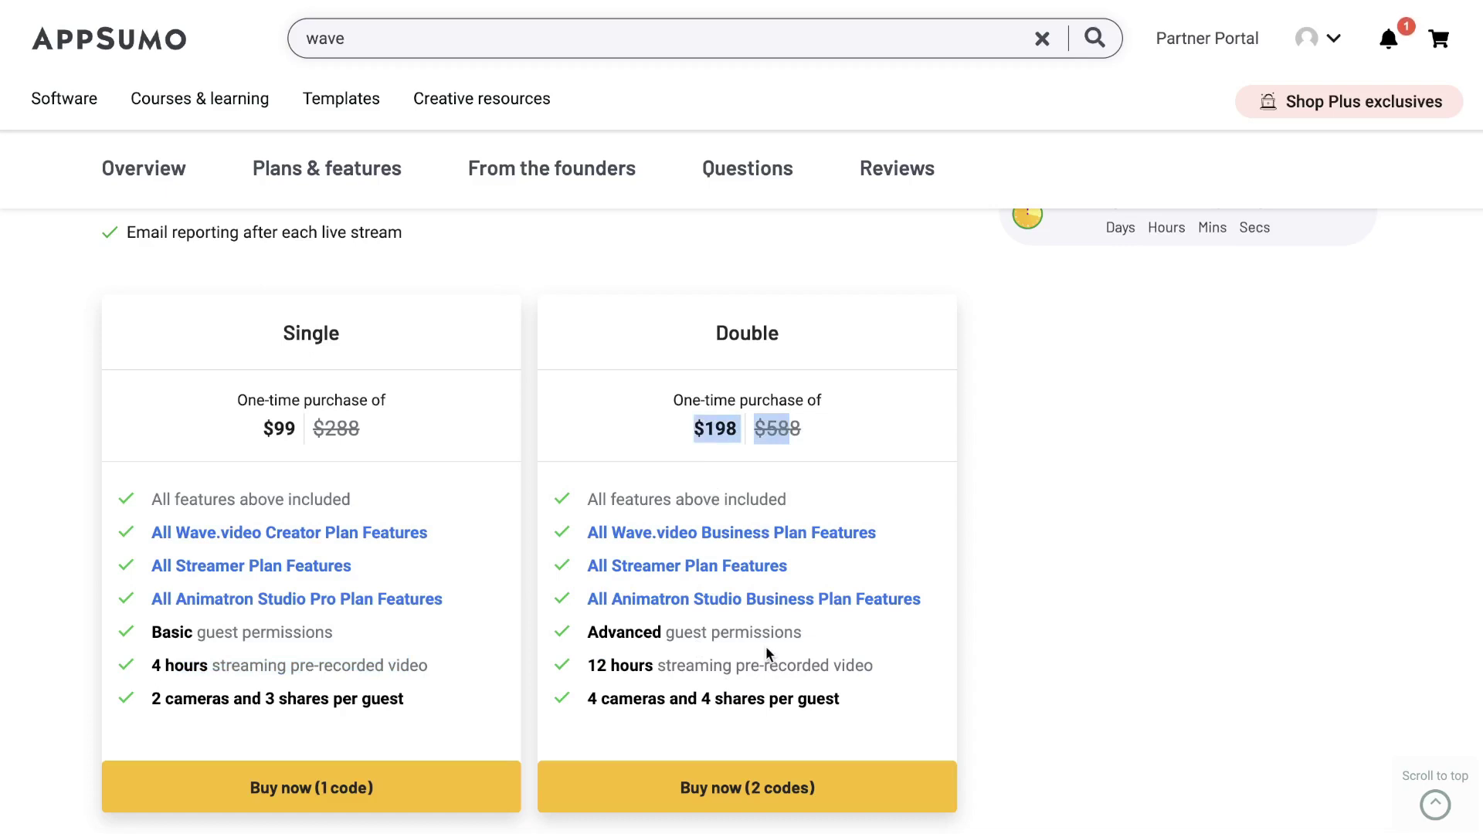
{"action": "left_click_drag", "start_coordinate": [585, 699], "coordinate": [785, 688]}
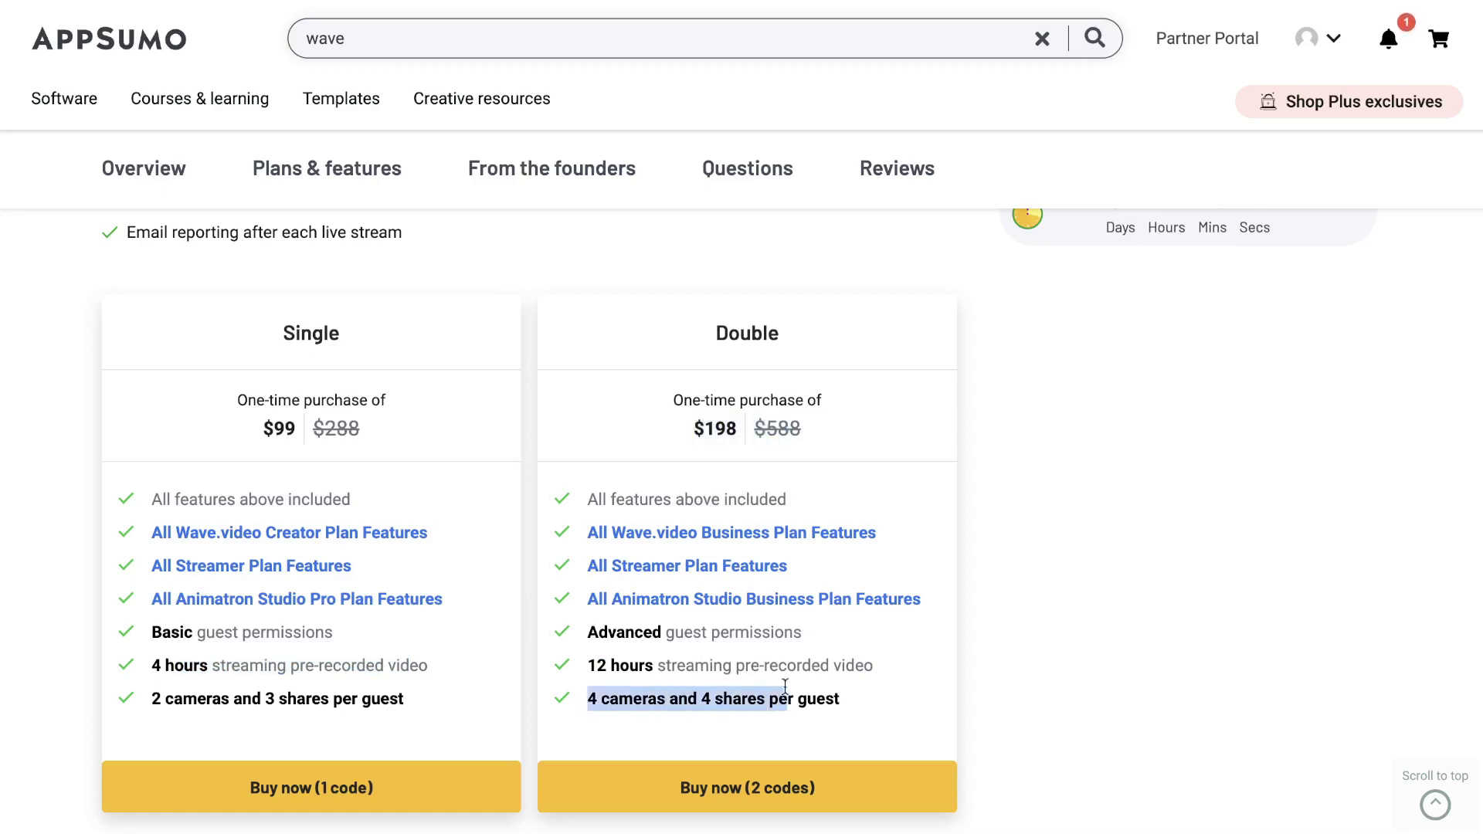
{"action": "scroll", "coordinate": [594, 492], "scroll_direction": "up", "scroll_amount": 2}
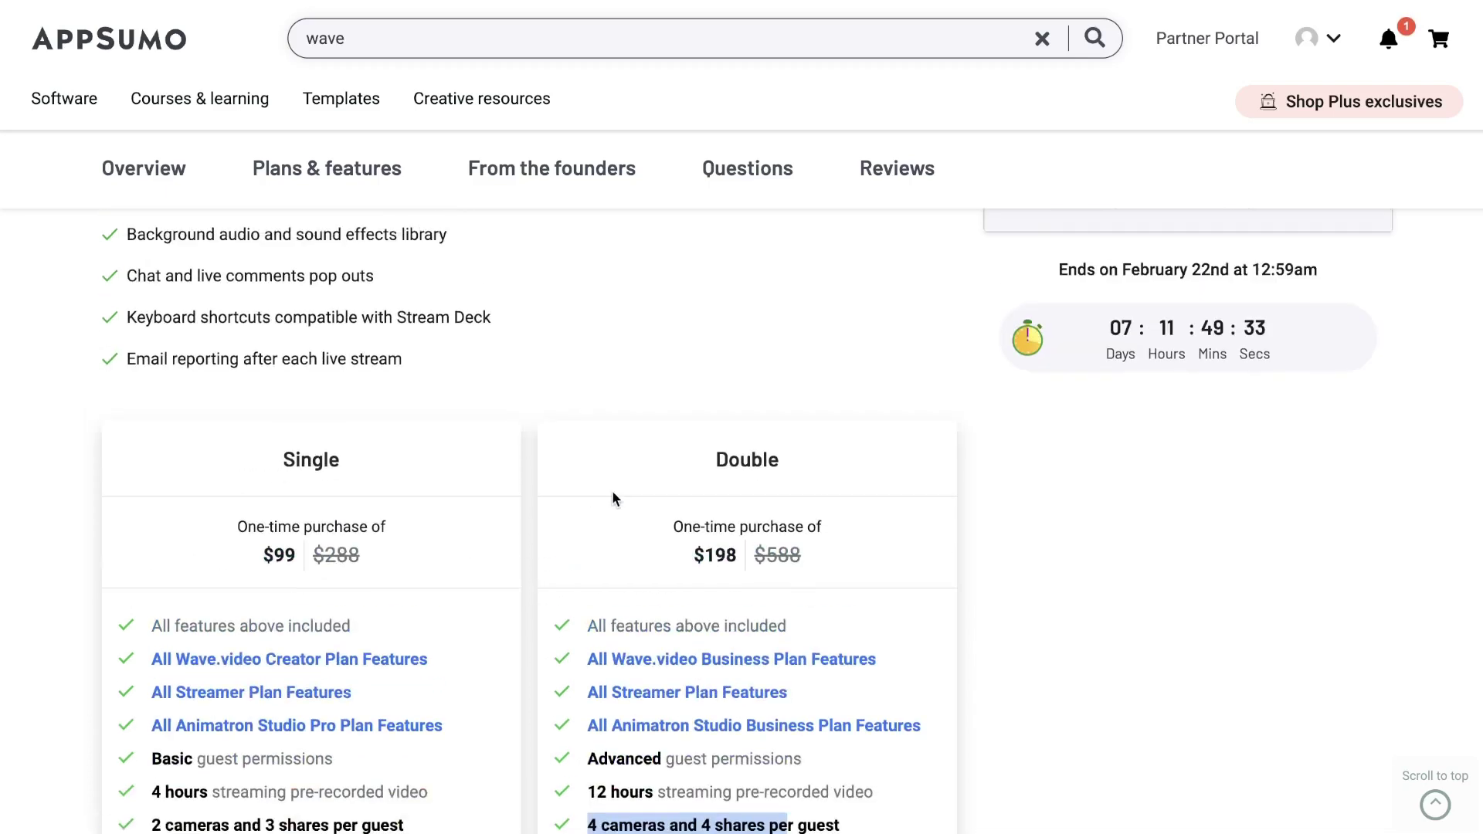
{"action": "left_click_drag", "start_coordinate": [1137, 328], "coordinate": [1387, 331]}
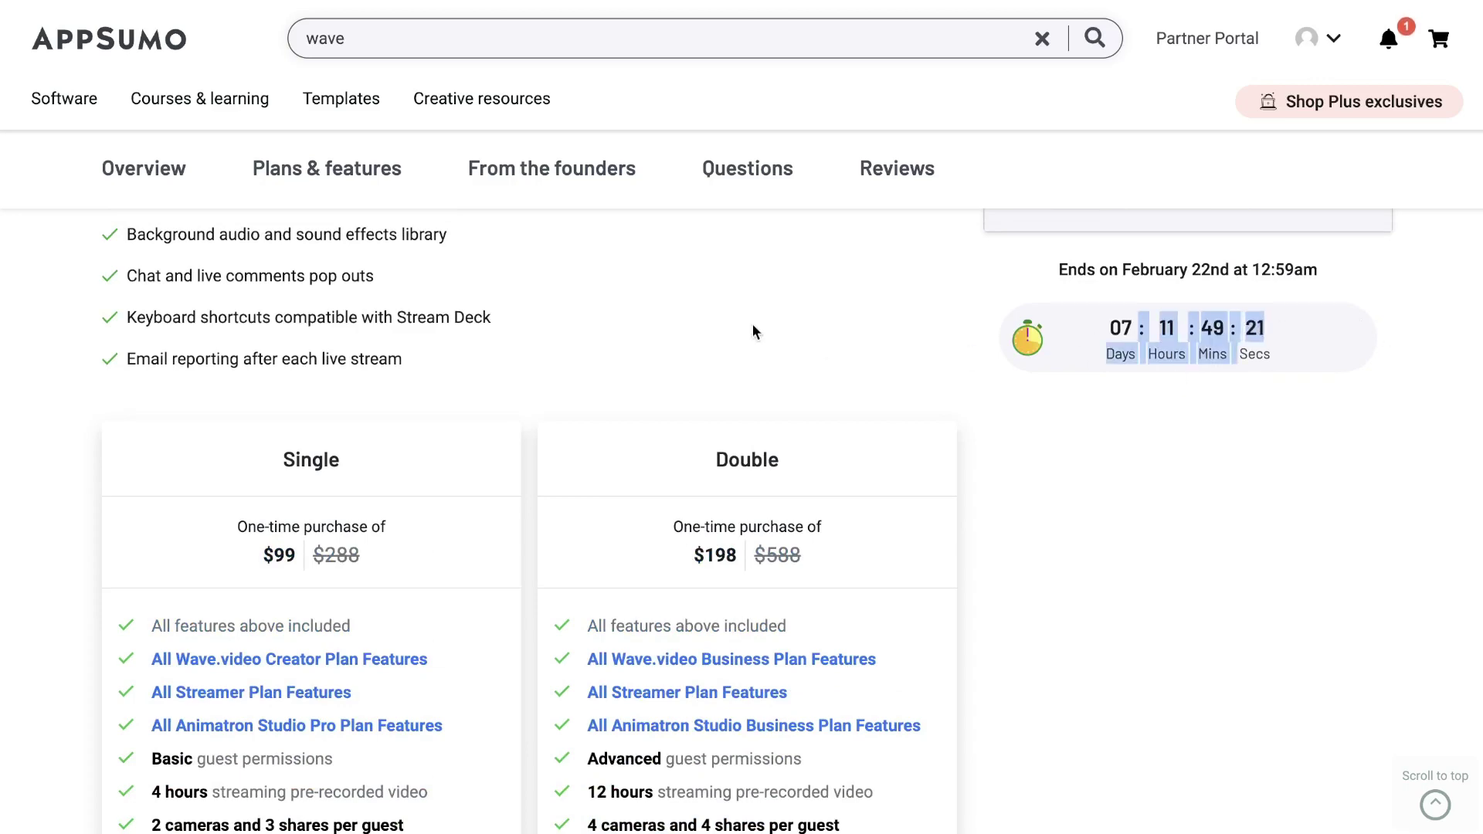
Step: Scroll back up to the deal's Overview section
{"action": "scroll", "coordinate": [752, 332], "scroll_direction": "down", "scroll_amount": 5}
{"action": "scroll", "coordinate": [752, 332], "scroll_direction": "up", "scroll_amount": 15}
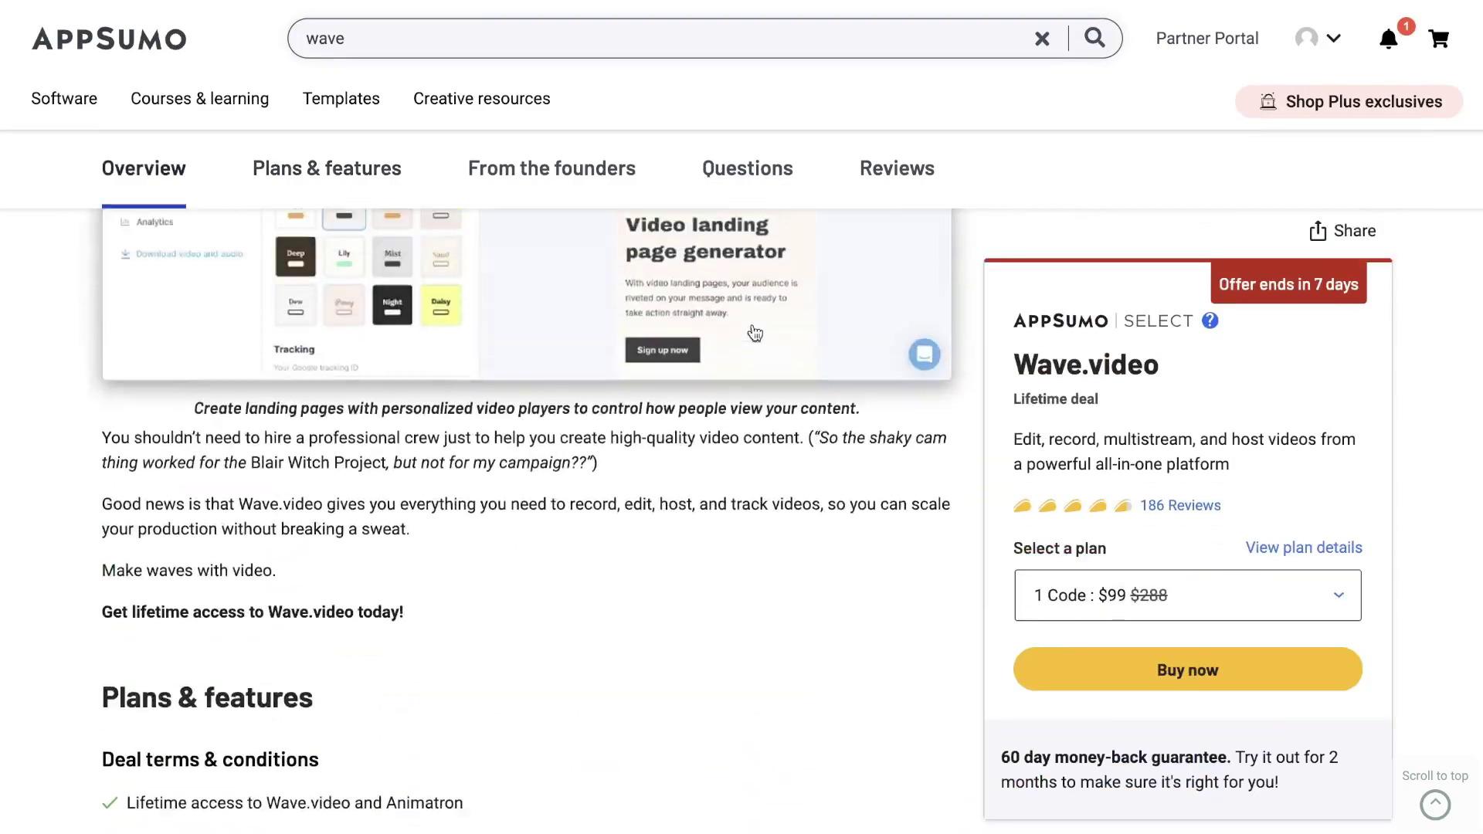
{"action": "scroll", "coordinate": [755, 333], "scroll_direction": "up", "scroll_amount": 10}
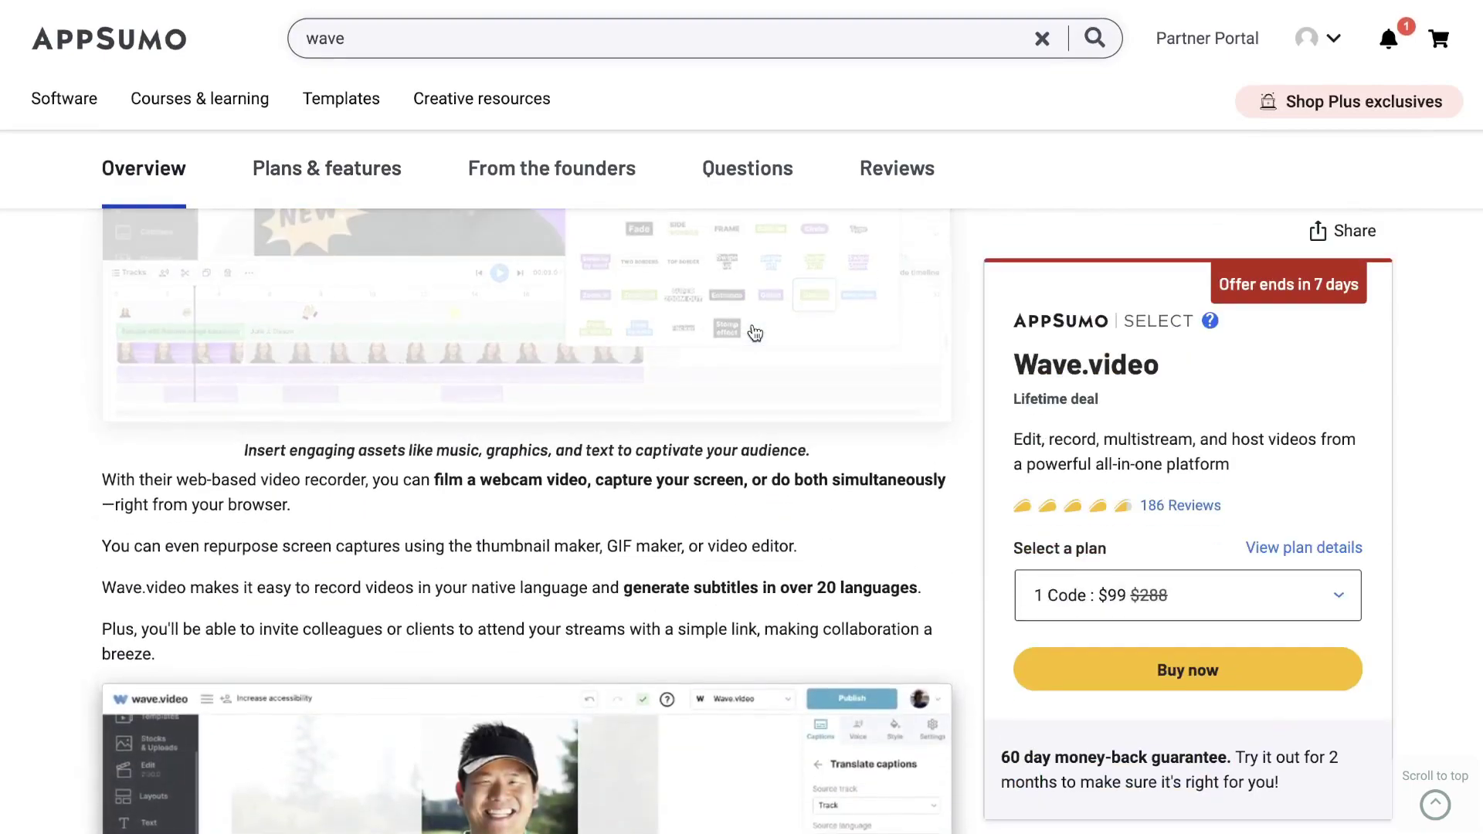
{"action": "scroll", "coordinate": [755, 332], "scroll_direction": "up", "scroll_amount": 8}
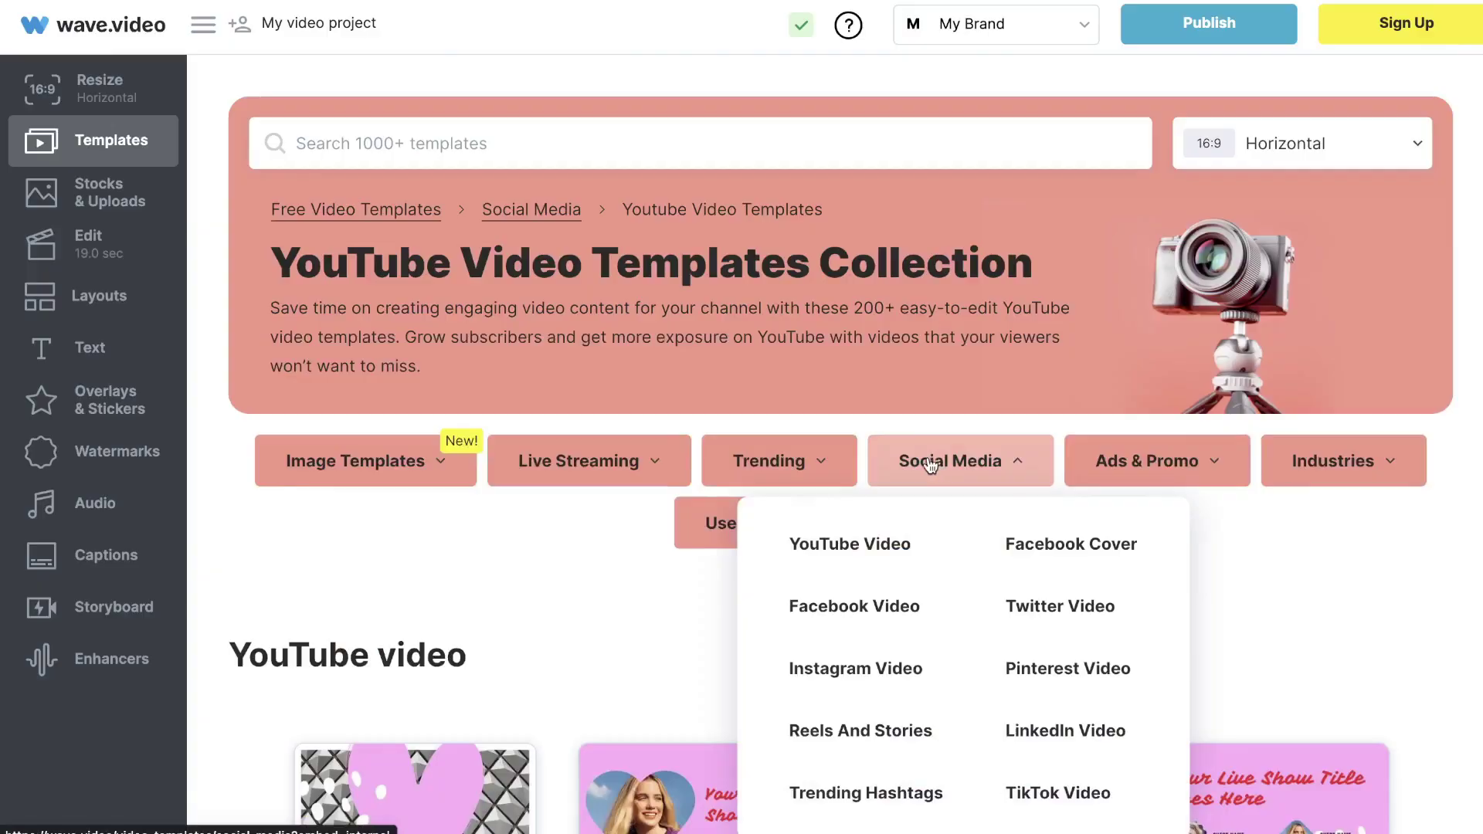
Step: Open the YouTube Video Templates collection page
{"action": "left_click", "coordinate": [842, 546]}
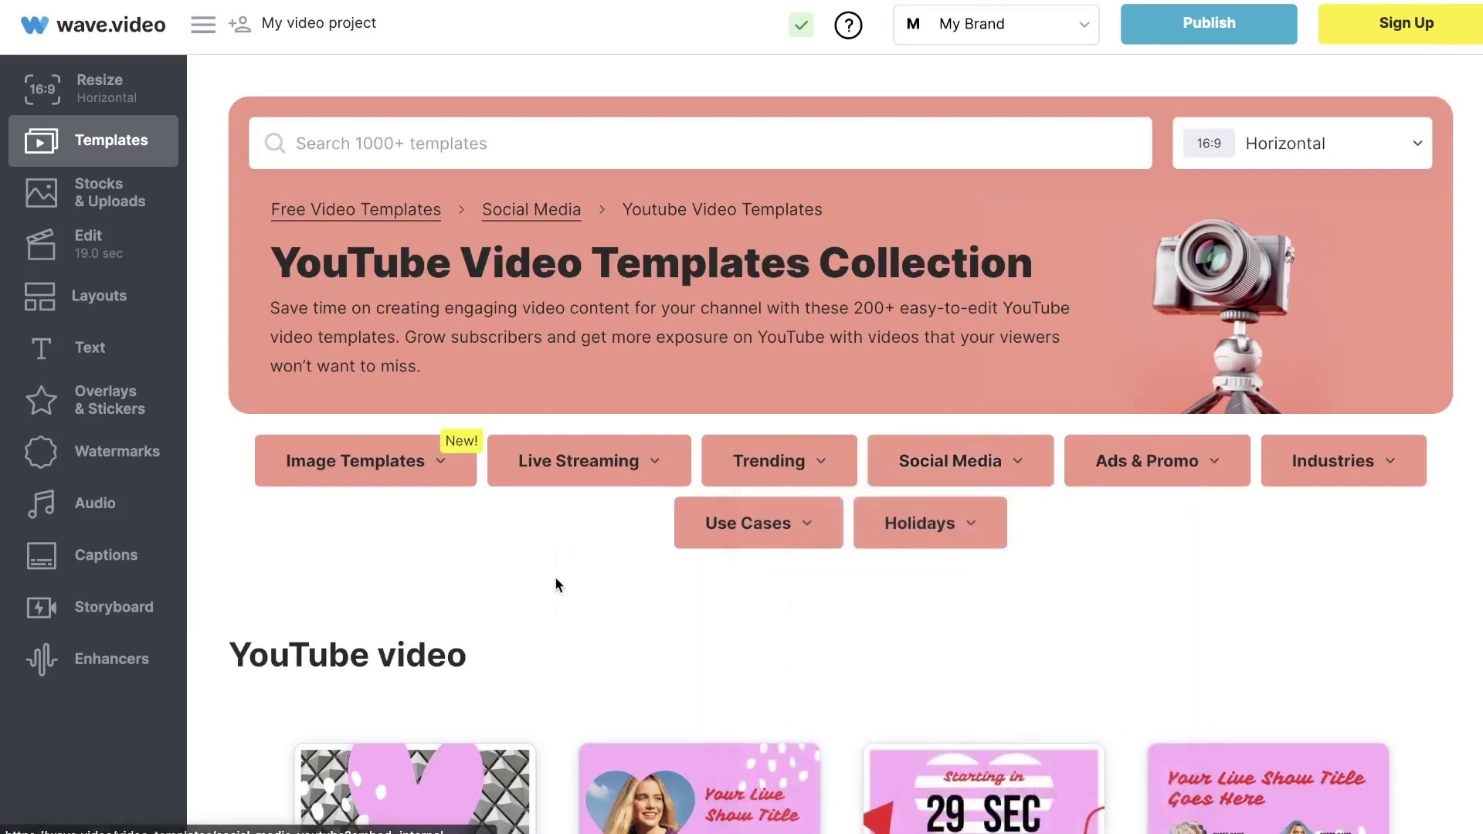
{"action": "scroll", "coordinate": [567, 604], "scroll_direction": "down", "scroll_amount": 3}
{"action": "scroll", "coordinate": [568, 607], "scroll_direction": "down", "scroll_amount": 1}
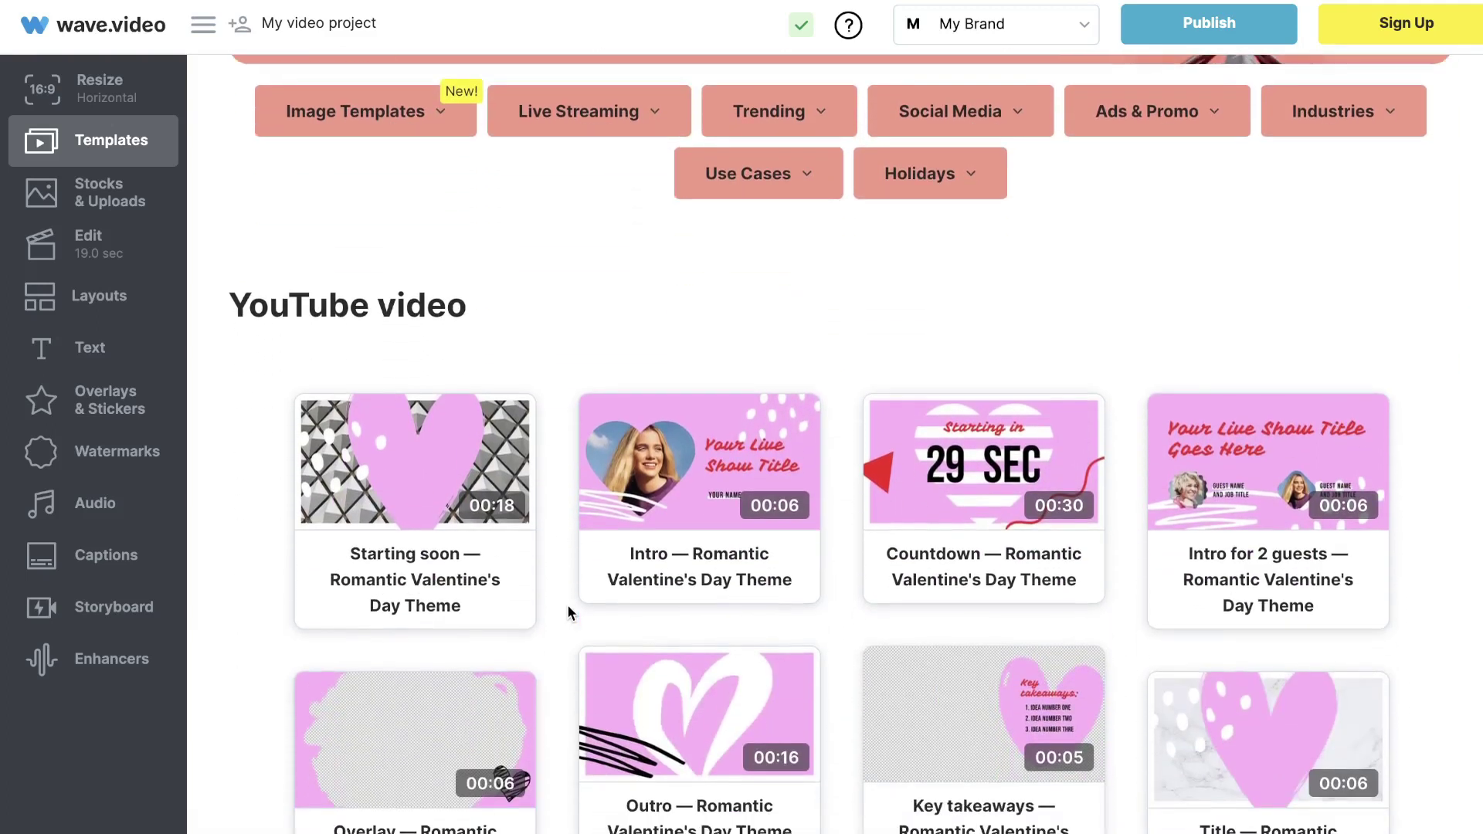
{"action": "scroll", "coordinate": [568, 607], "scroll_direction": "down", "scroll_amount": 1}
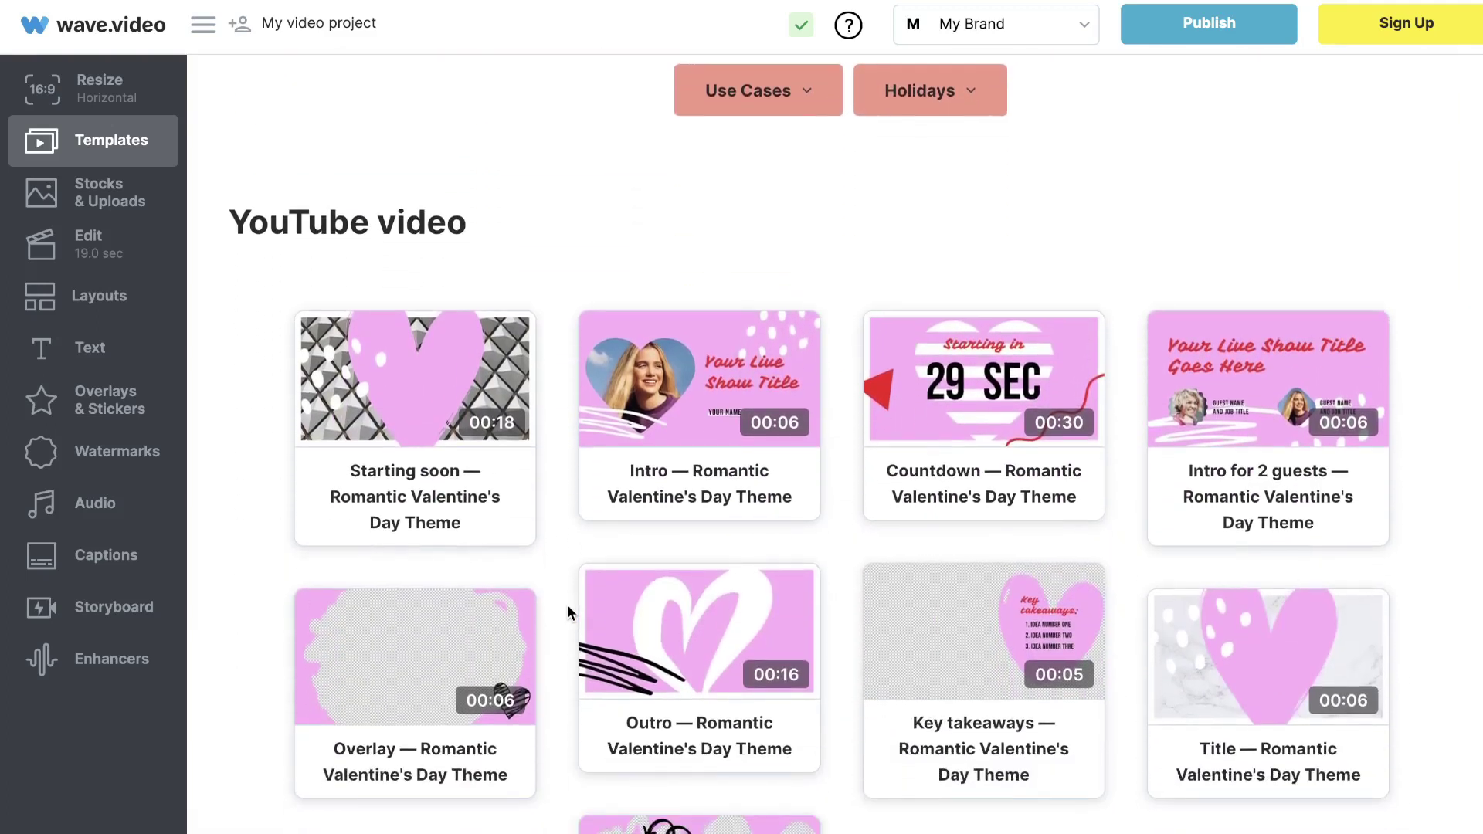
{"action": "mouse_move", "coordinate": [912, 592]}
Step: Scroll through the YouTube templates, then back up toward the collection header
{"action": "scroll", "coordinate": [841, 559], "scroll_direction": "down", "scroll_amount": 1}
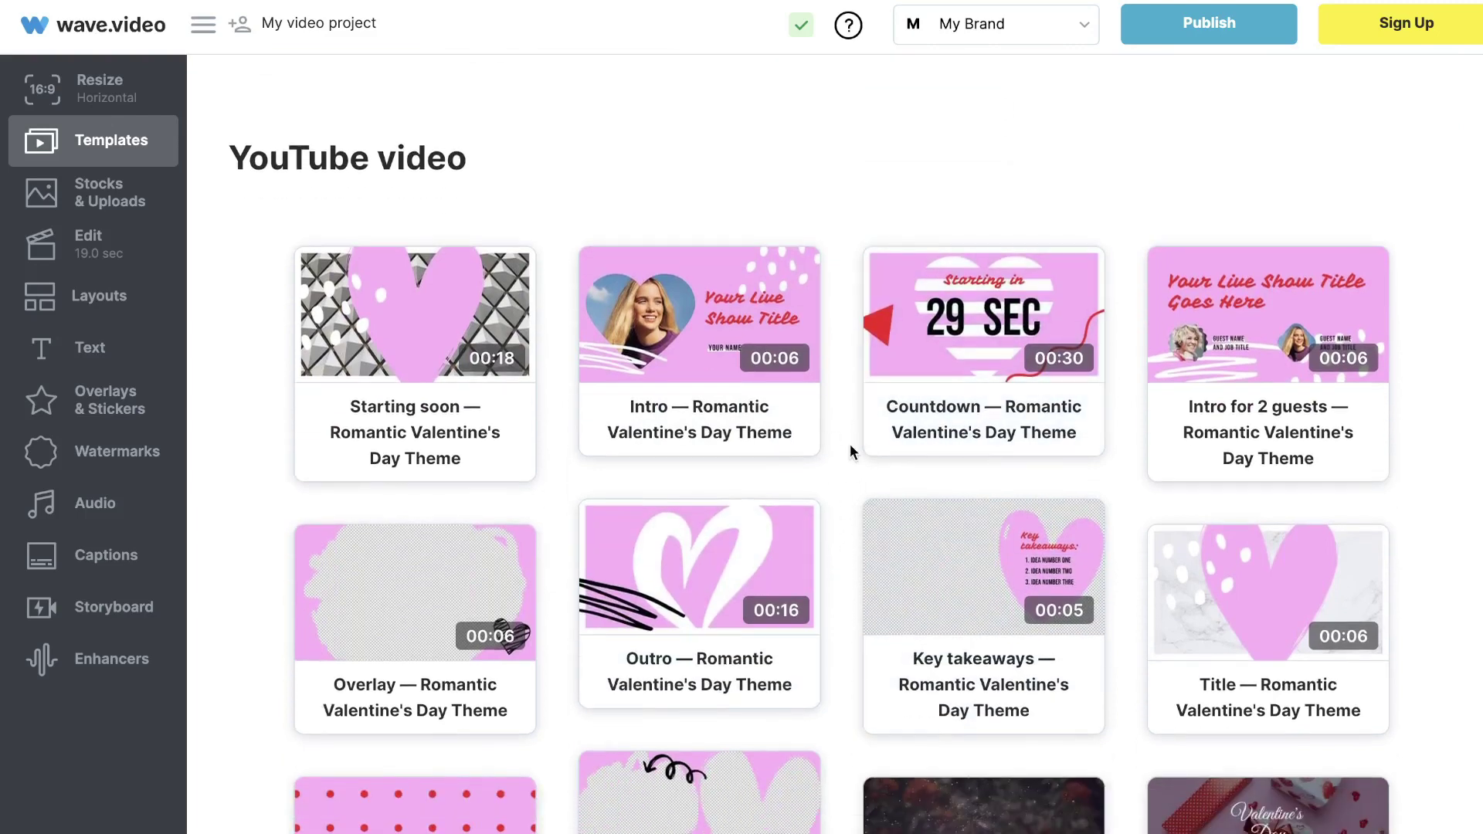
{"action": "scroll", "coordinate": [850, 444], "scroll_direction": "down", "scroll_amount": 1}
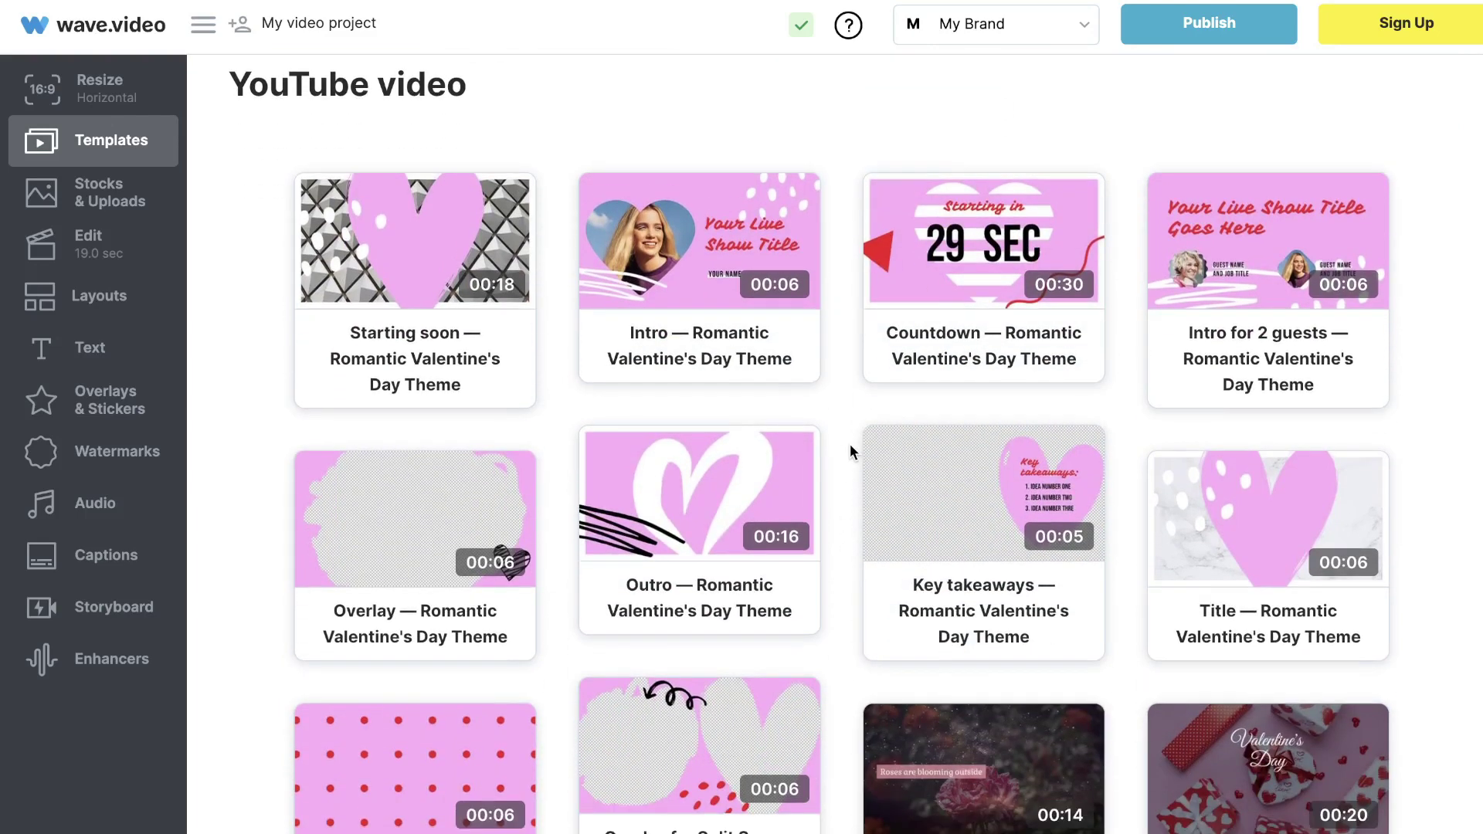
{"action": "scroll", "coordinate": [849, 443], "scroll_direction": "down", "scroll_amount": 1}
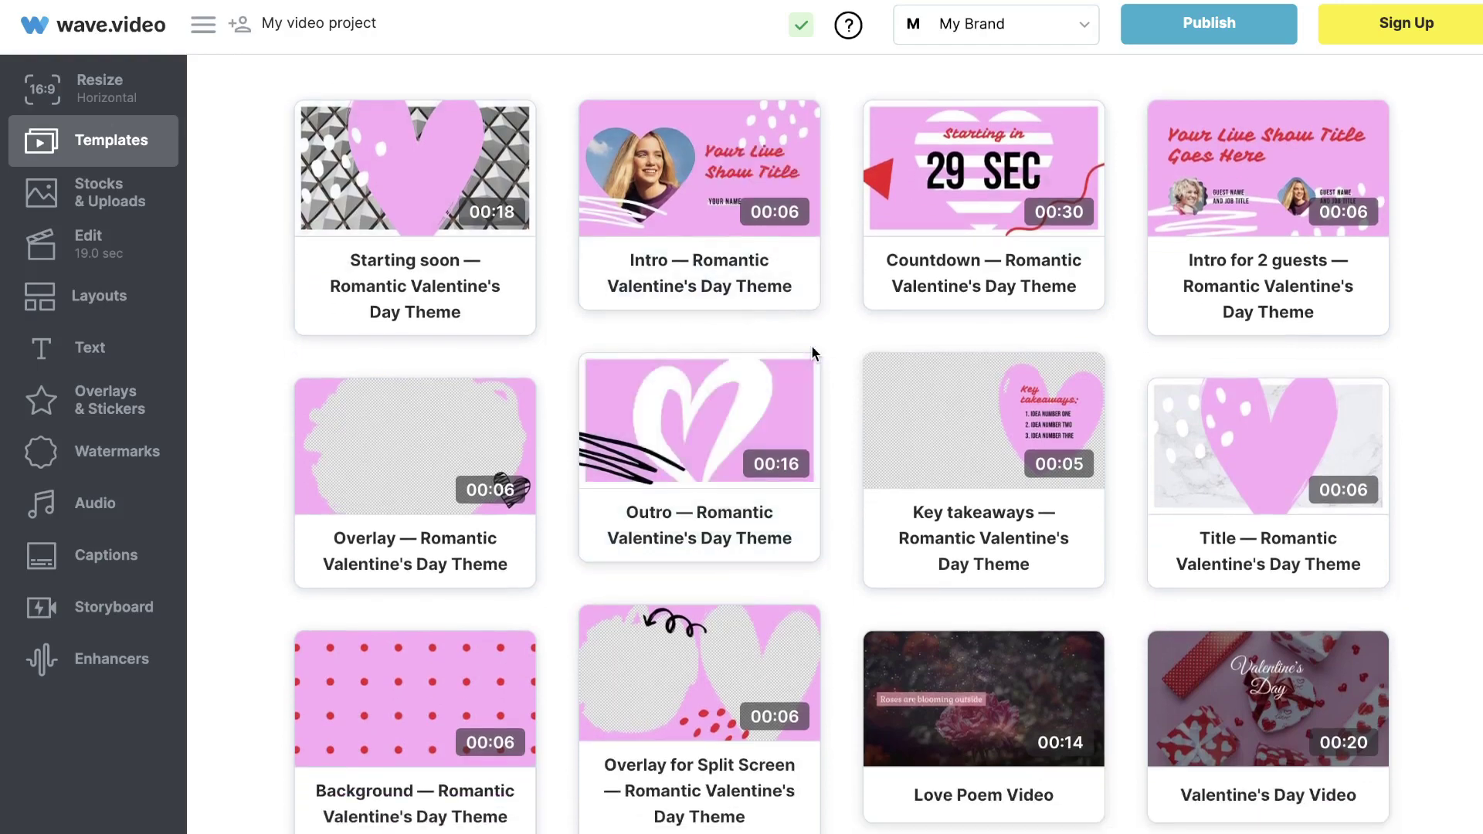
{"action": "scroll", "coordinate": [811, 344], "scroll_direction": "down", "scroll_amount": 8}
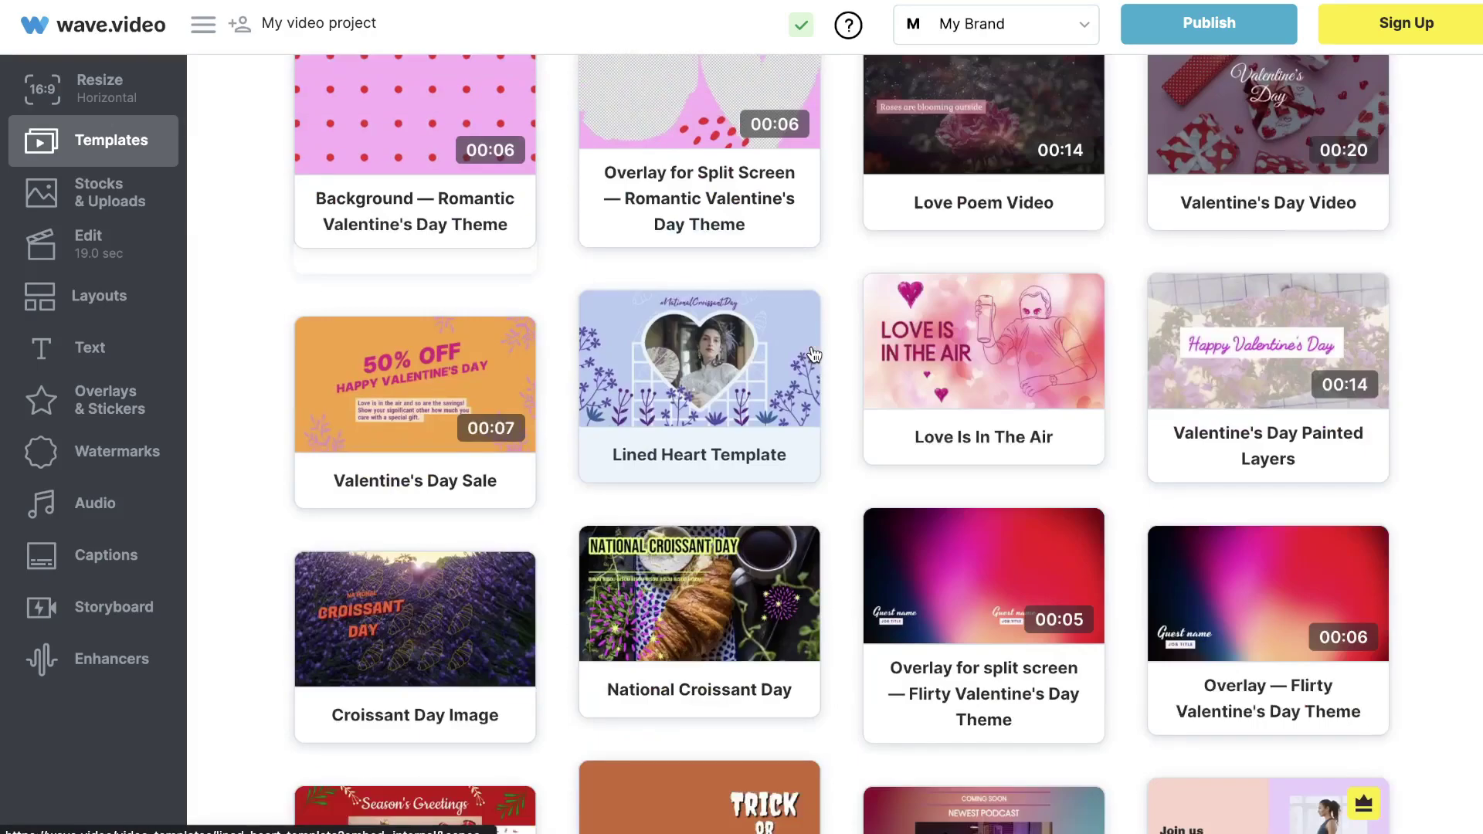
{"action": "scroll", "coordinate": [813, 354], "scroll_direction": "down", "scroll_amount": 1}
{"action": "scroll", "coordinate": [863, 369], "scroll_direction": "down", "scroll_amount": 1}
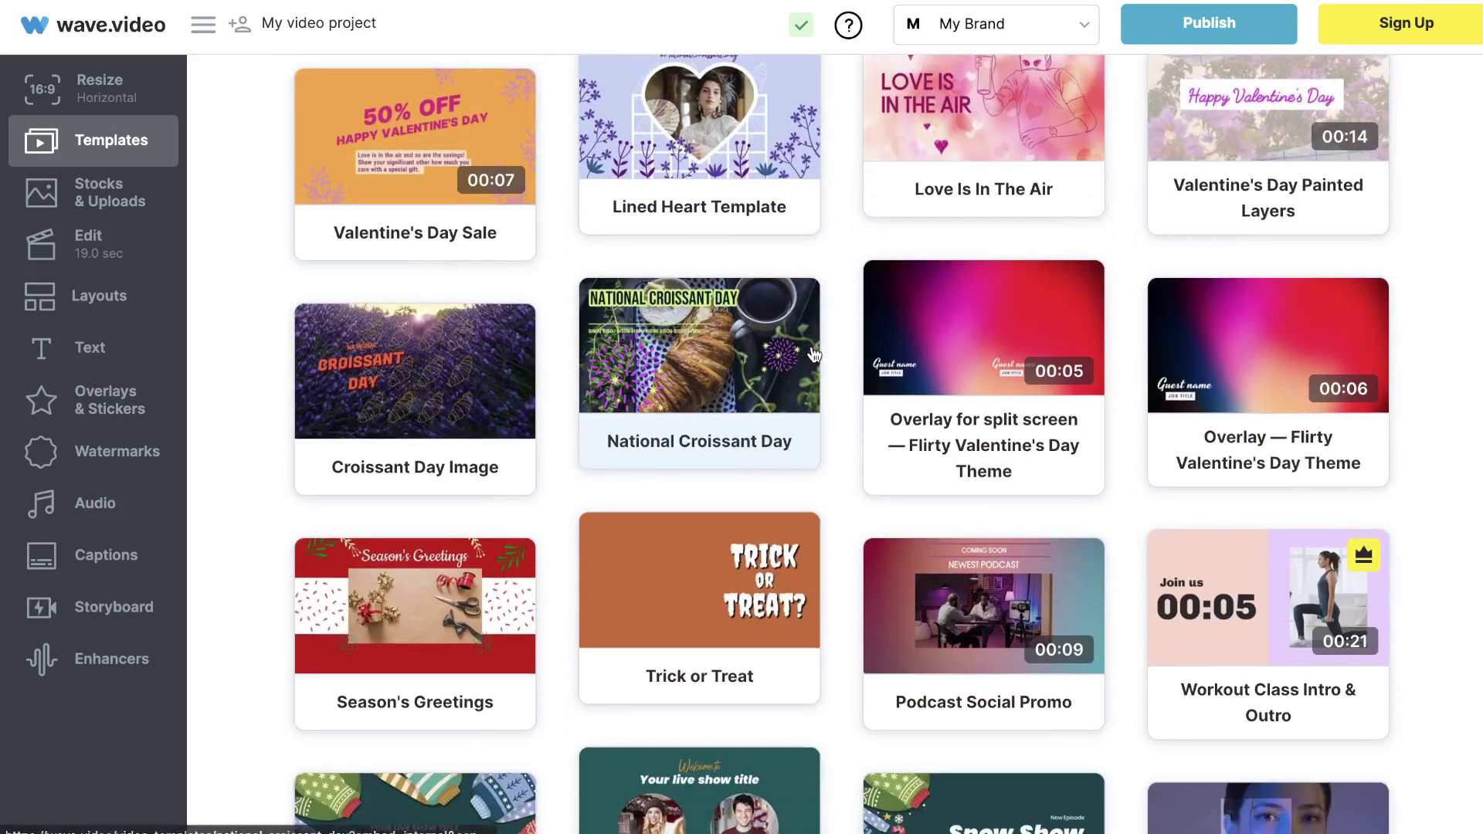
{"action": "scroll", "coordinate": [859, 364], "scroll_direction": "down", "scroll_amount": 4}
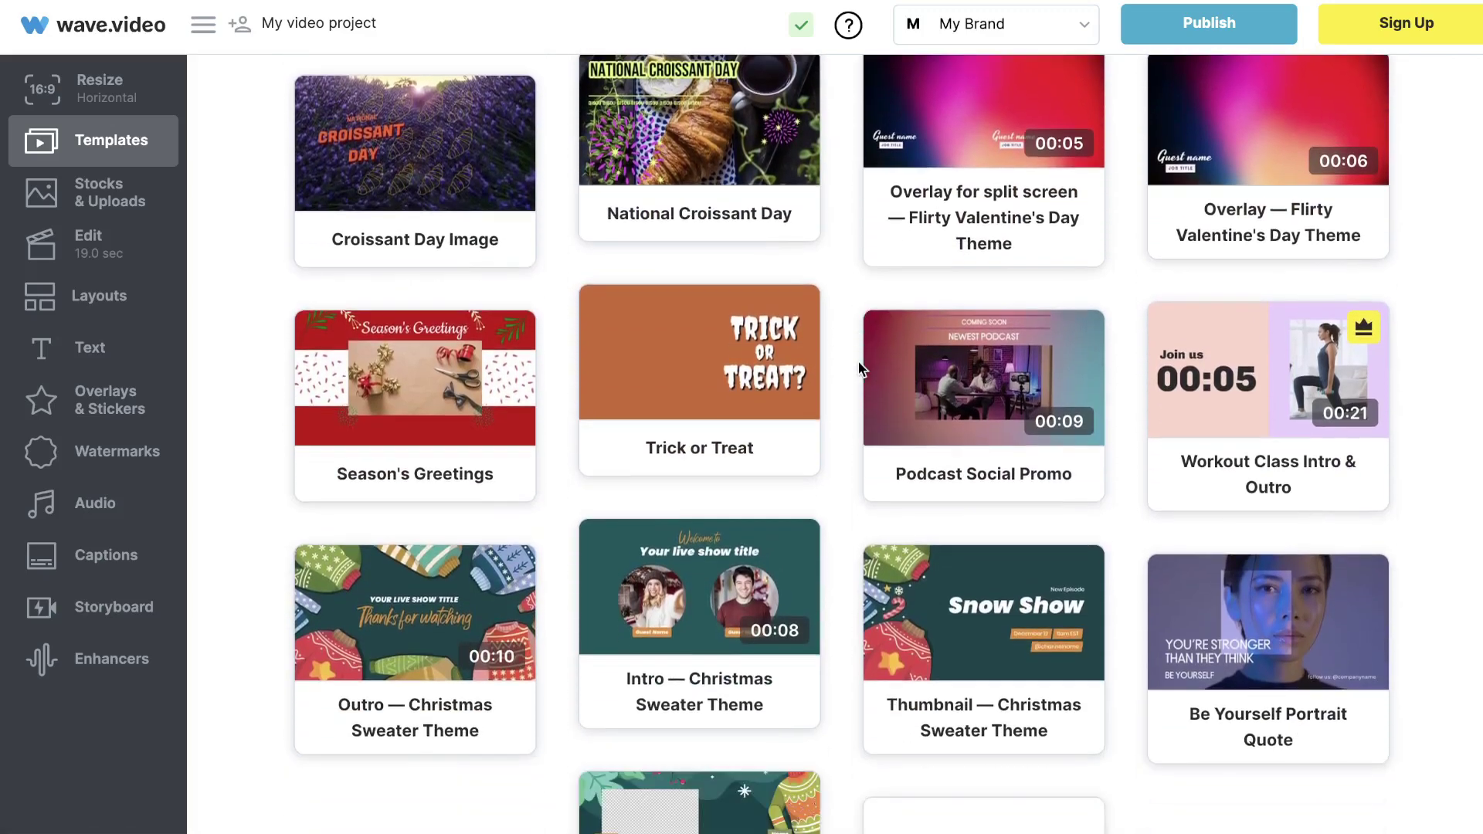
{"action": "scroll", "coordinate": [858, 360], "scroll_direction": "down", "scroll_amount": 4}
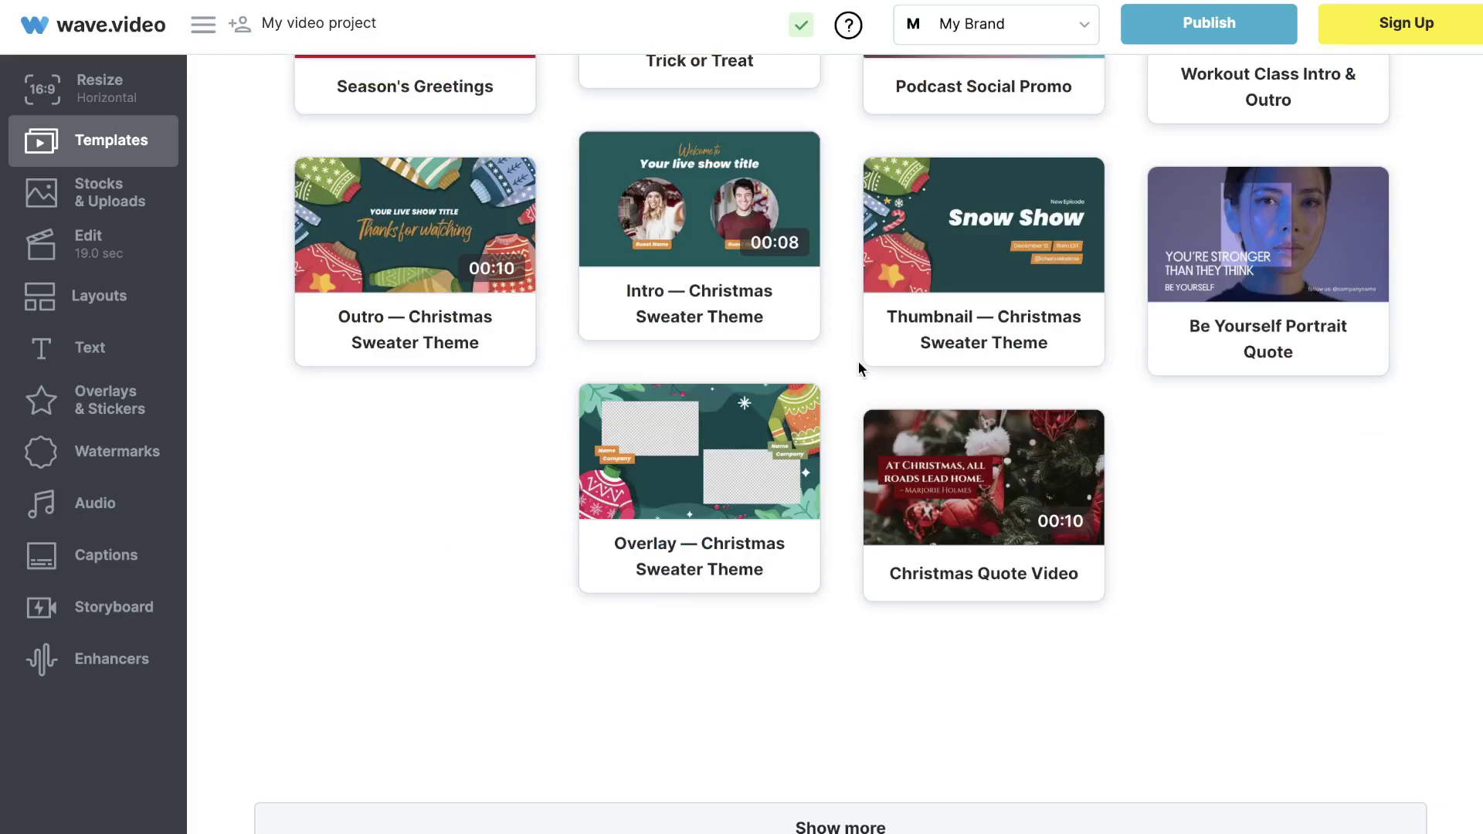
{"action": "scroll", "coordinate": [1450, 487], "scroll_direction": "up", "scroll_amount": 15}
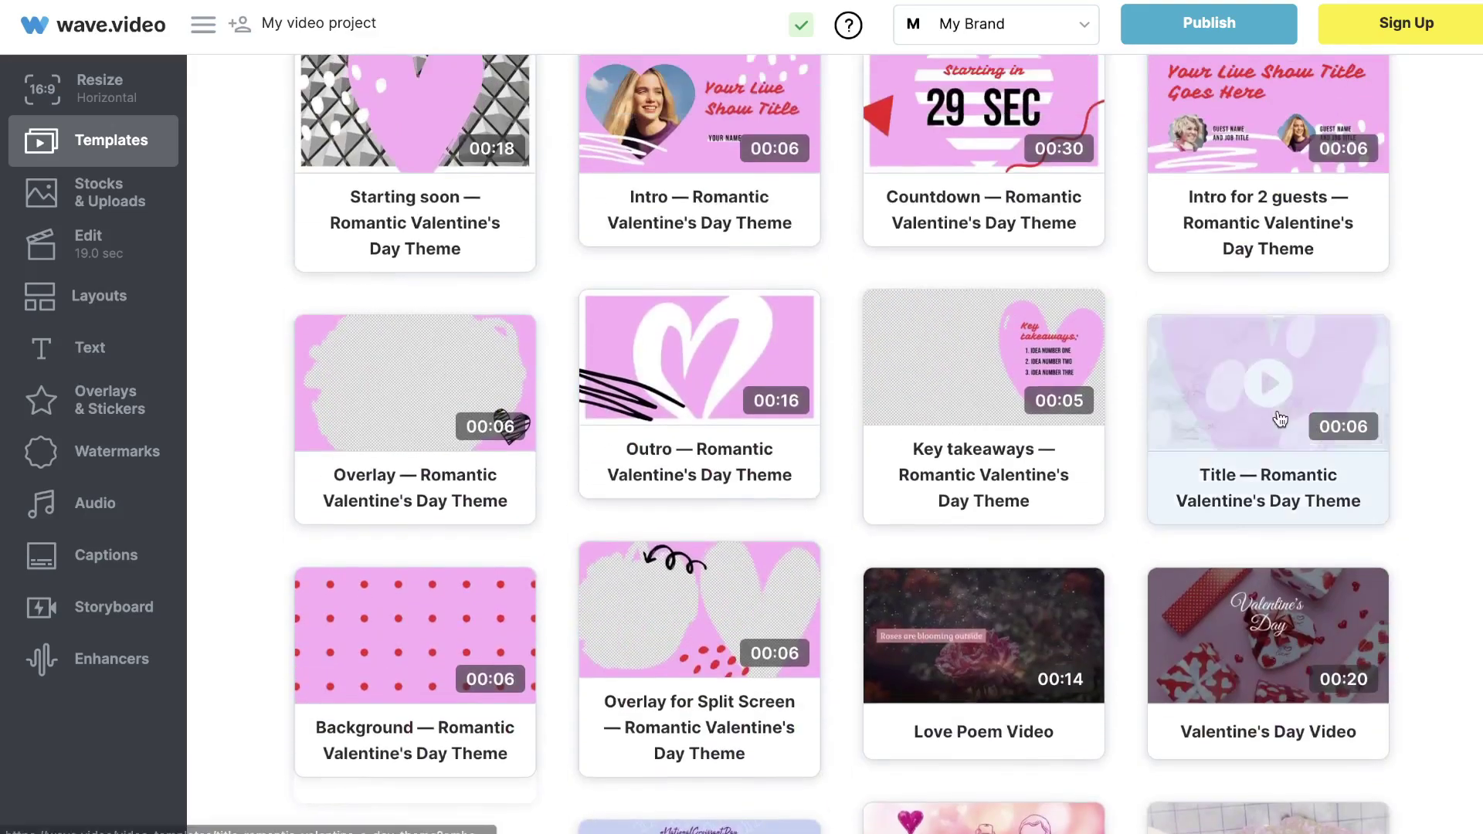
{"action": "scroll", "coordinate": [1235, 418], "scroll_direction": "up", "scroll_amount": 9}
Step: Pick Travel Vlog under Use Cases and scroll the grid to the Vlogging Tips card
{"action": "left_click", "coordinate": [778, 532]}
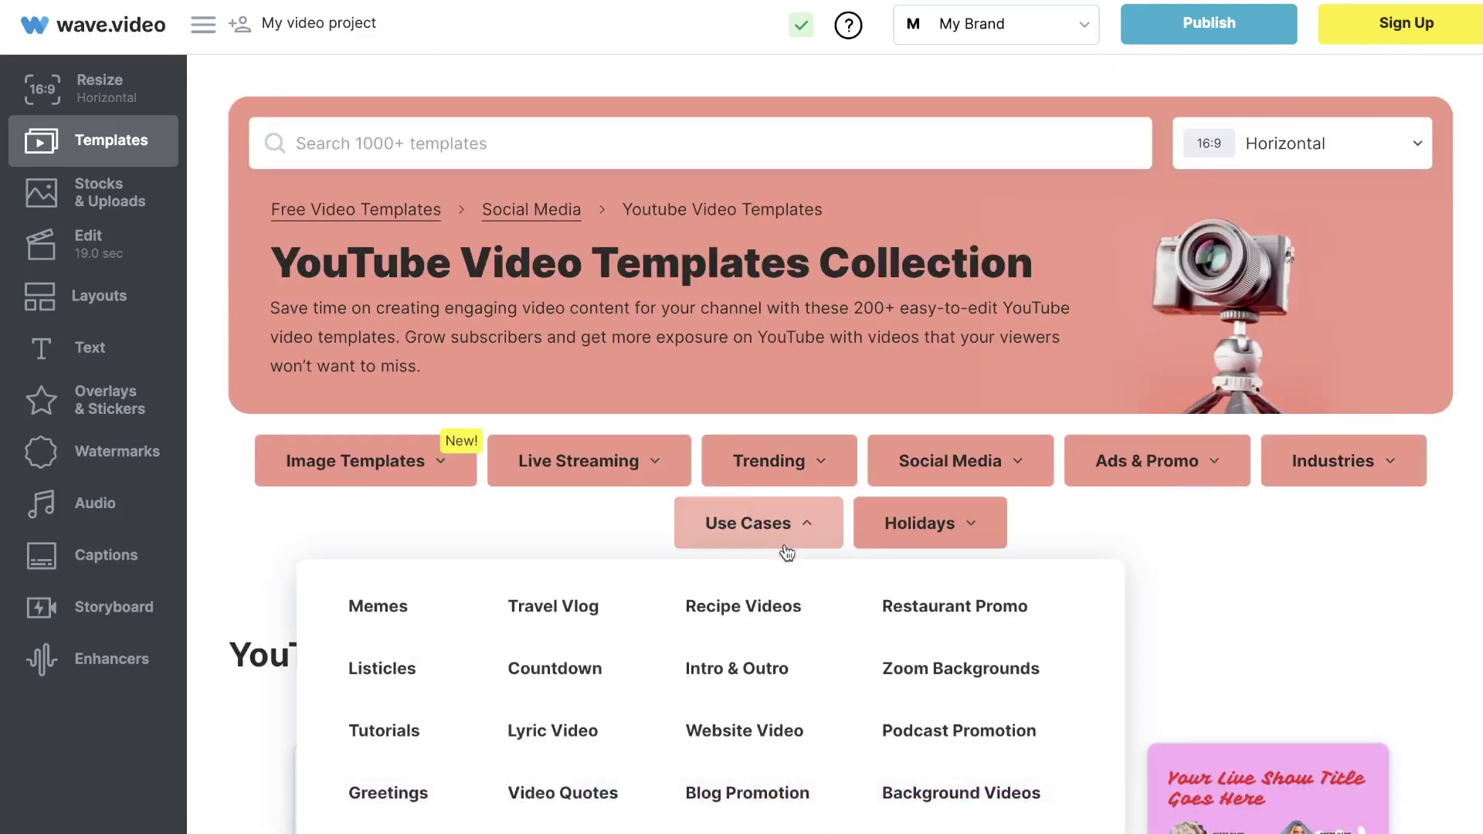
{"action": "scroll", "coordinate": [784, 561], "scroll_direction": "down", "scroll_amount": 1}
{"action": "left_click", "coordinate": [553, 548]}
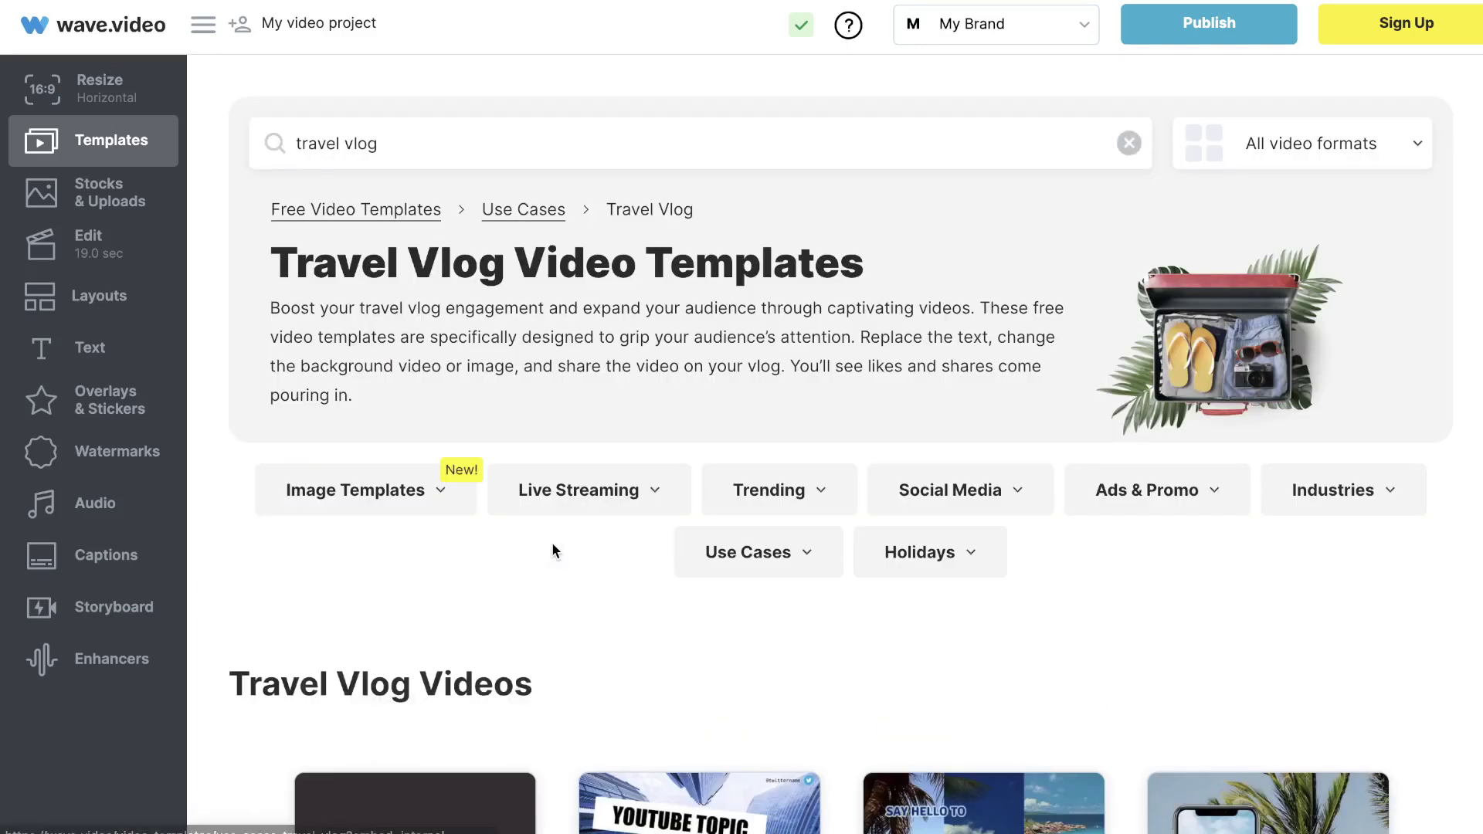
{"action": "scroll", "coordinate": [858, 476], "scroll_direction": "down", "scroll_amount": 2}
{"action": "scroll", "coordinate": [859, 476], "scroll_direction": "down", "scroll_amount": 4}
{"action": "scroll", "coordinate": [1236, 332], "scroll_direction": "down", "scroll_amount": 1}
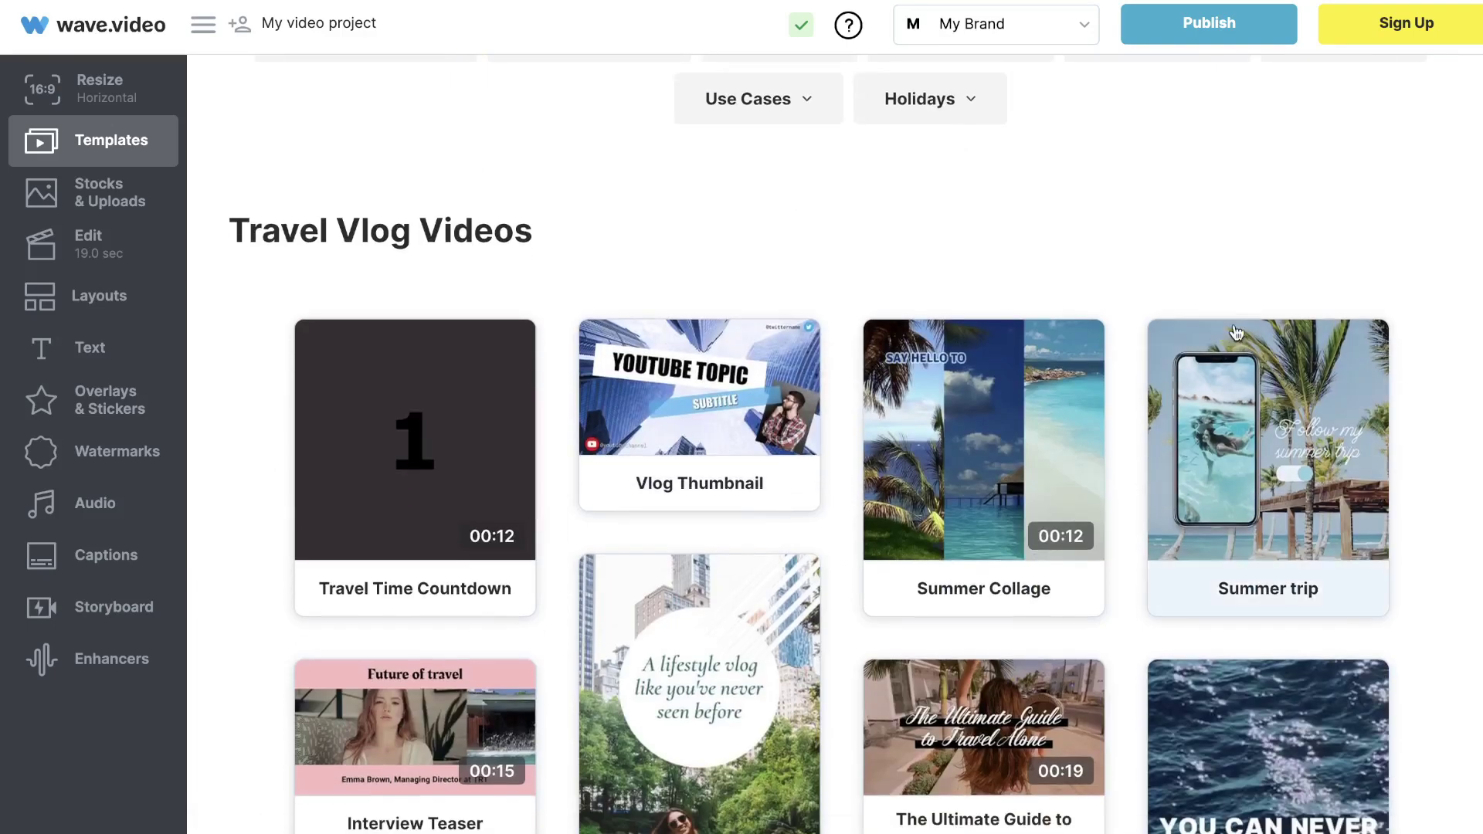
{"action": "scroll", "coordinate": [1241, 265], "scroll_direction": "down", "scroll_amount": 2}
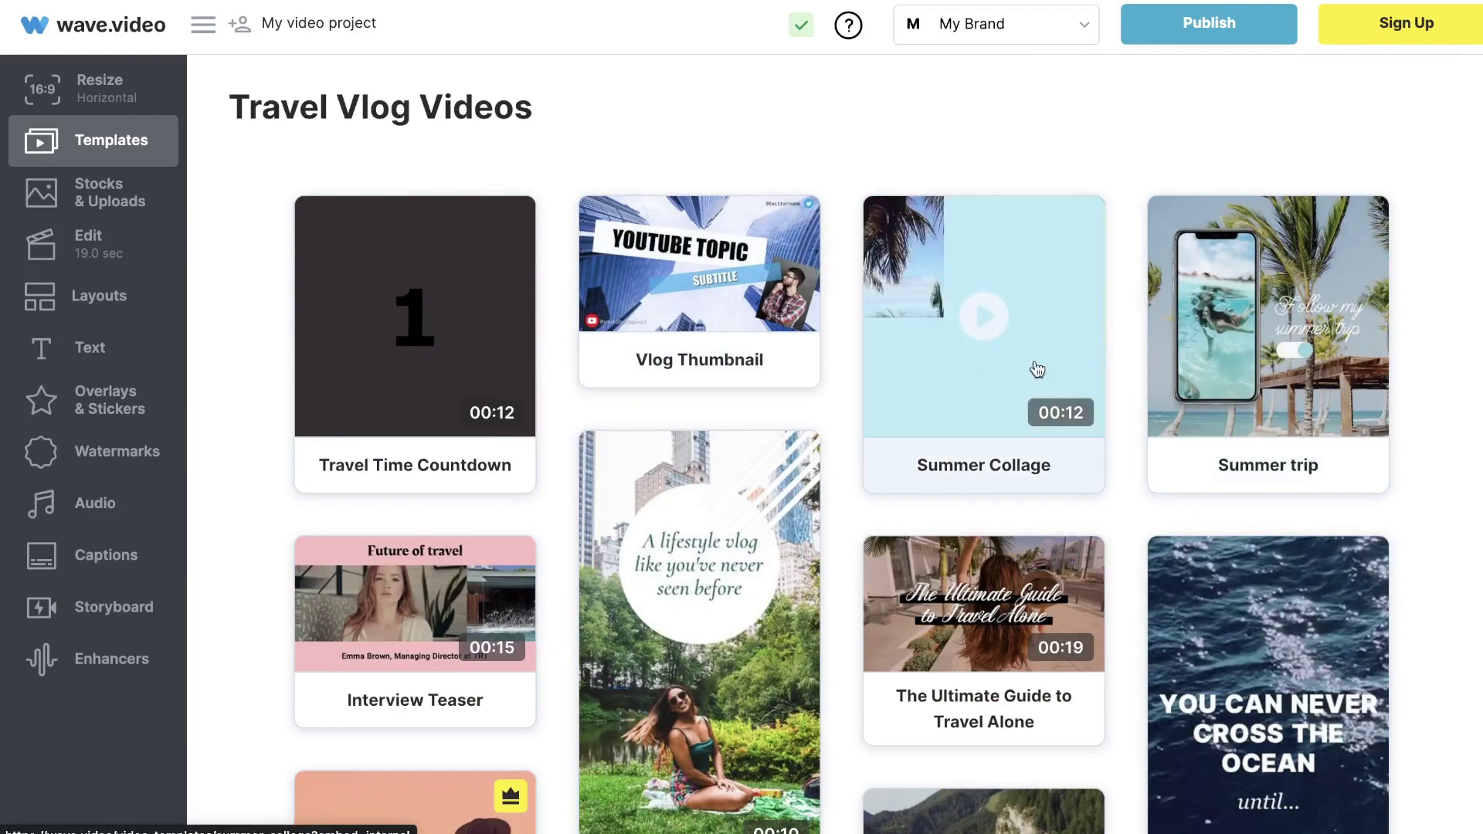
{"action": "scroll", "coordinate": [1037, 370], "scroll_direction": "down", "scroll_amount": 2}
{"action": "scroll", "coordinate": [1037, 369], "scroll_direction": "down", "scroll_amount": 4}
{"action": "scroll", "coordinate": [757, 470], "scroll_direction": "down", "scroll_amount": 2}
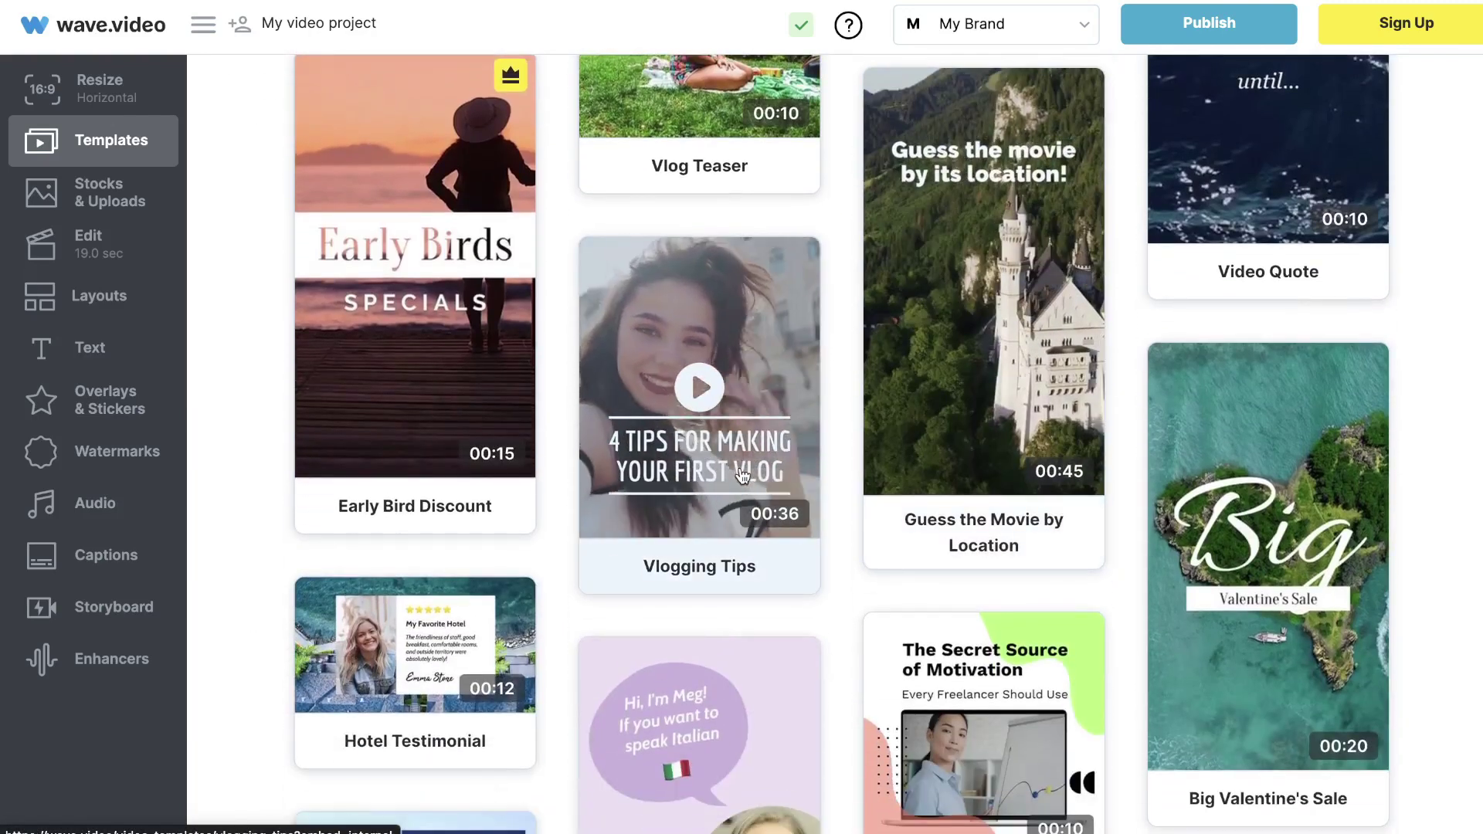
{"action": "scroll", "coordinate": [744, 474], "scroll_direction": "down", "scroll_amount": 1}
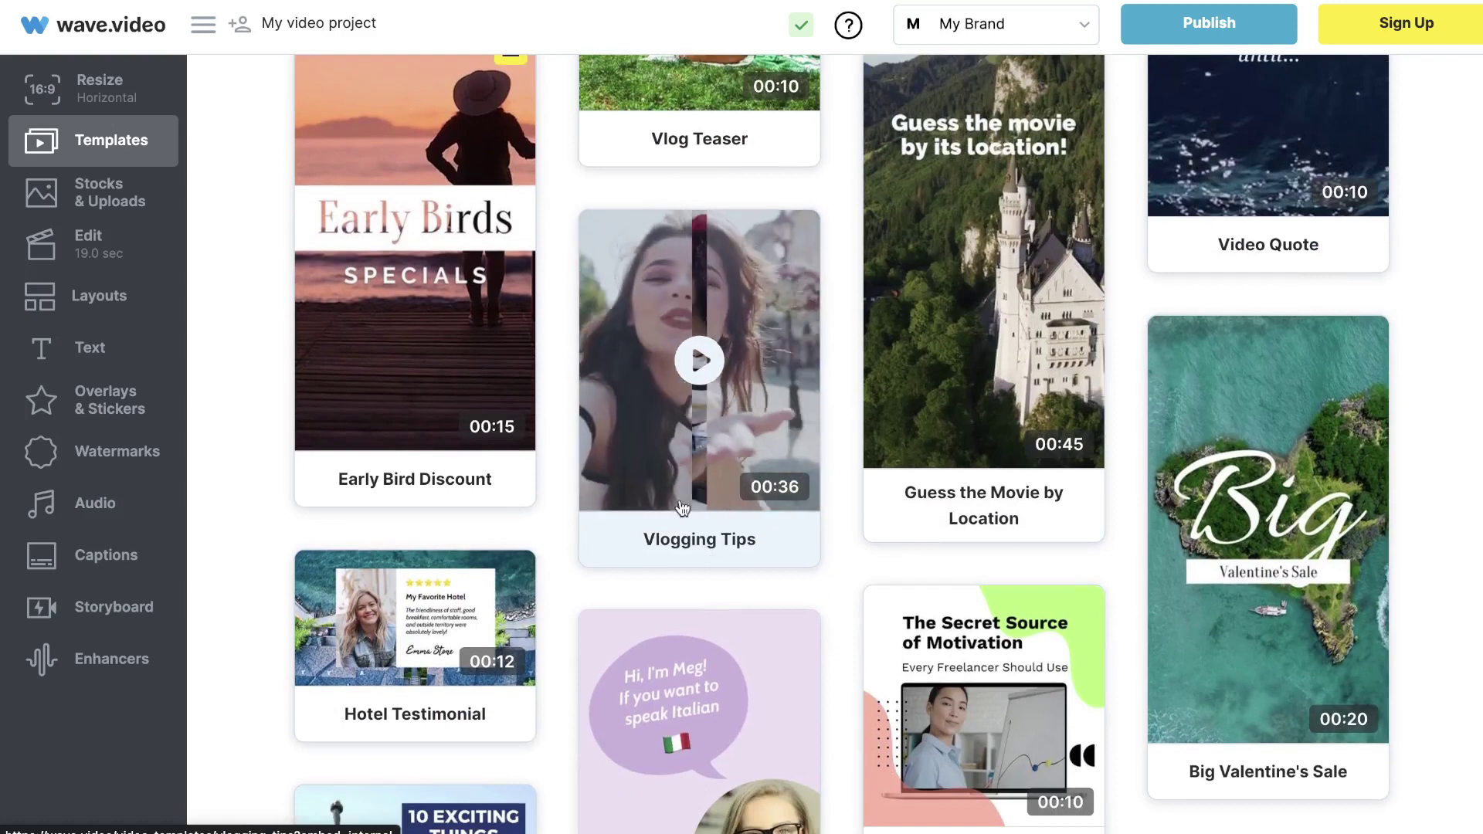
Step: Add the Vlogging Tips template to the beginning, making a 55-second project
{"action": "mouse_move", "coordinate": [763, 462]}
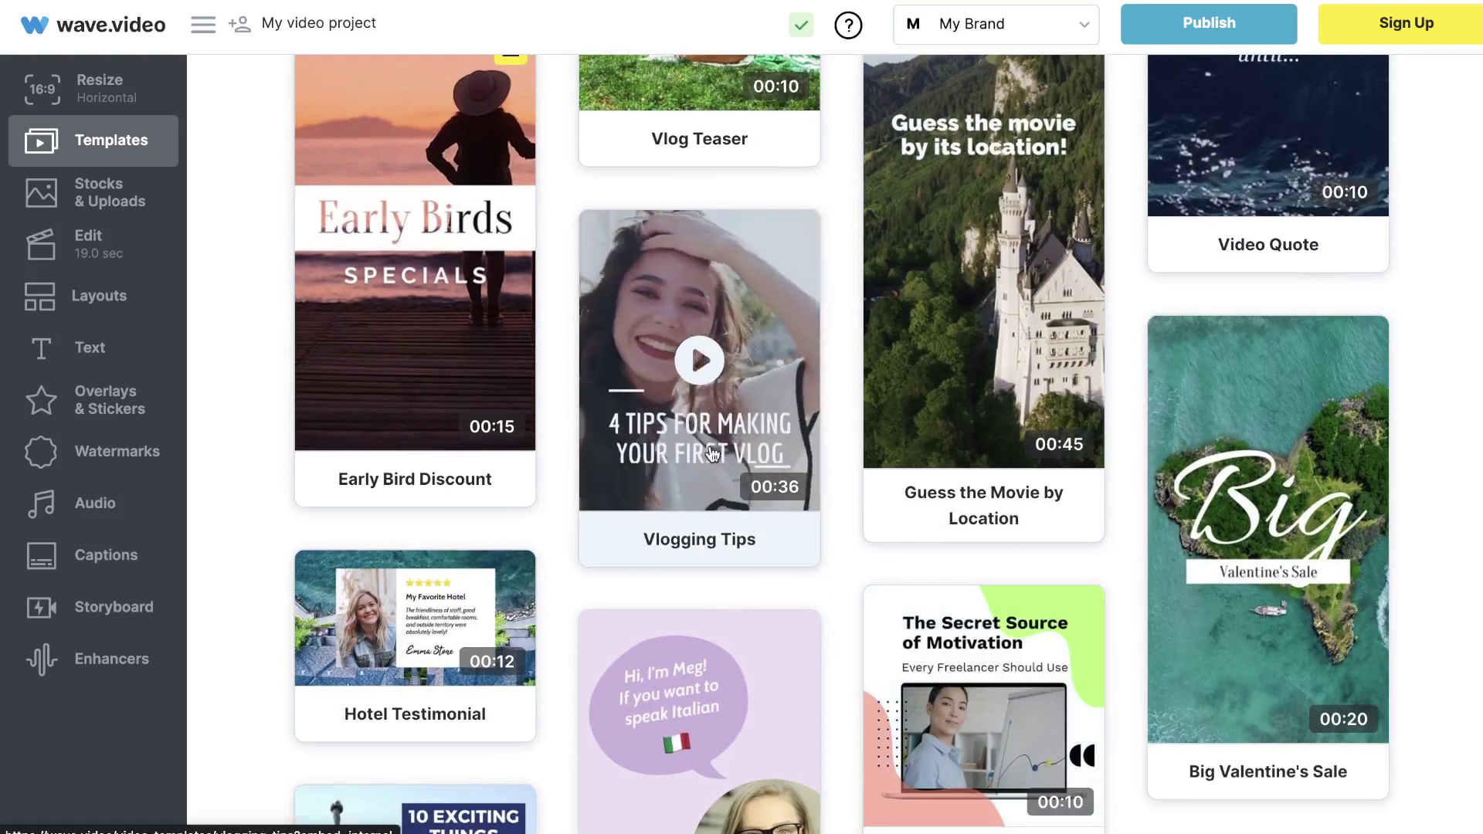
{"action": "left_click", "coordinate": [763, 461]}
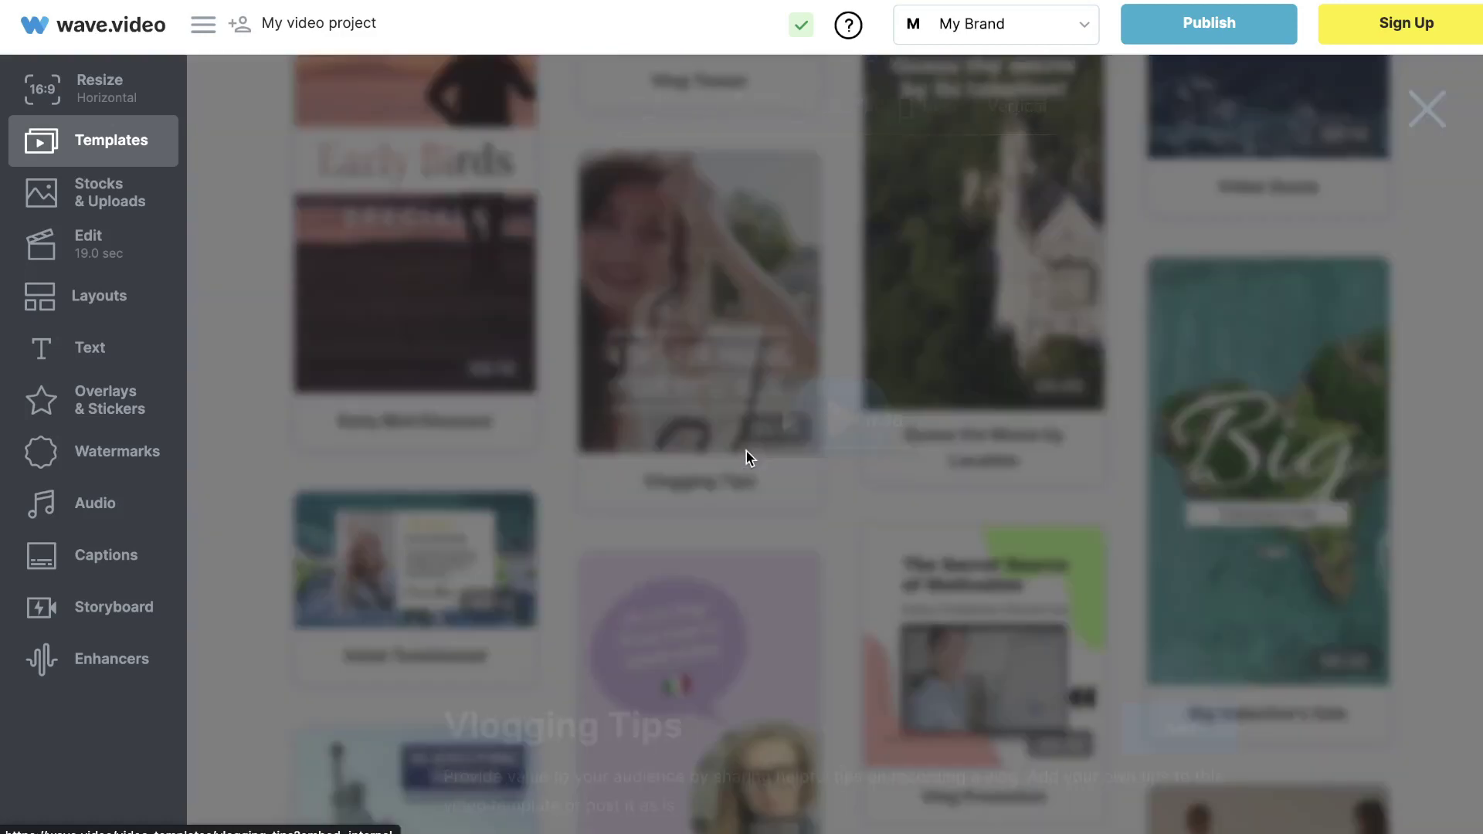
{"action": "left_click", "coordinate": [1177, 730]}
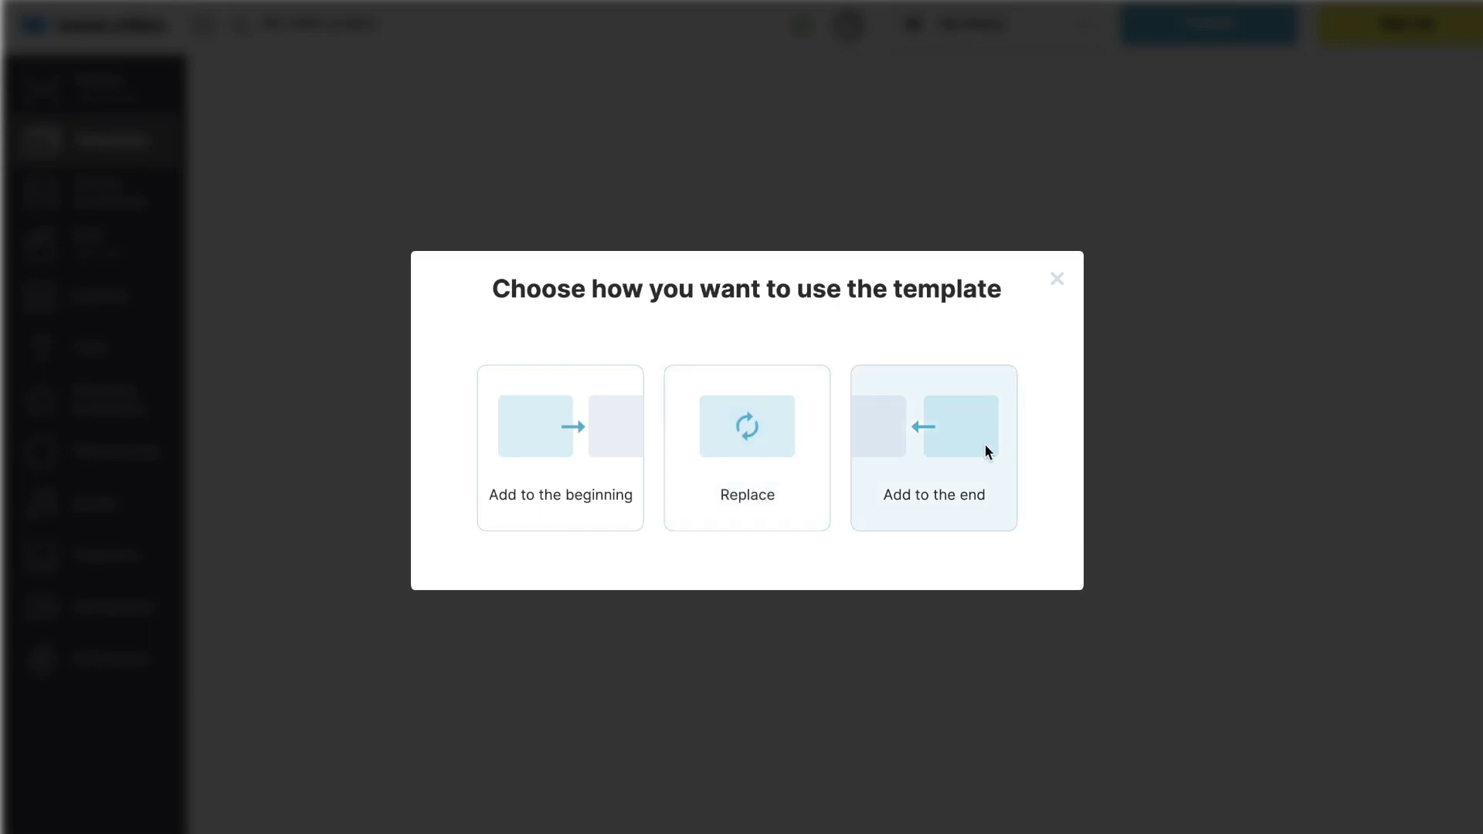
{"action": "left_click", "coordinate": [540, 452]}
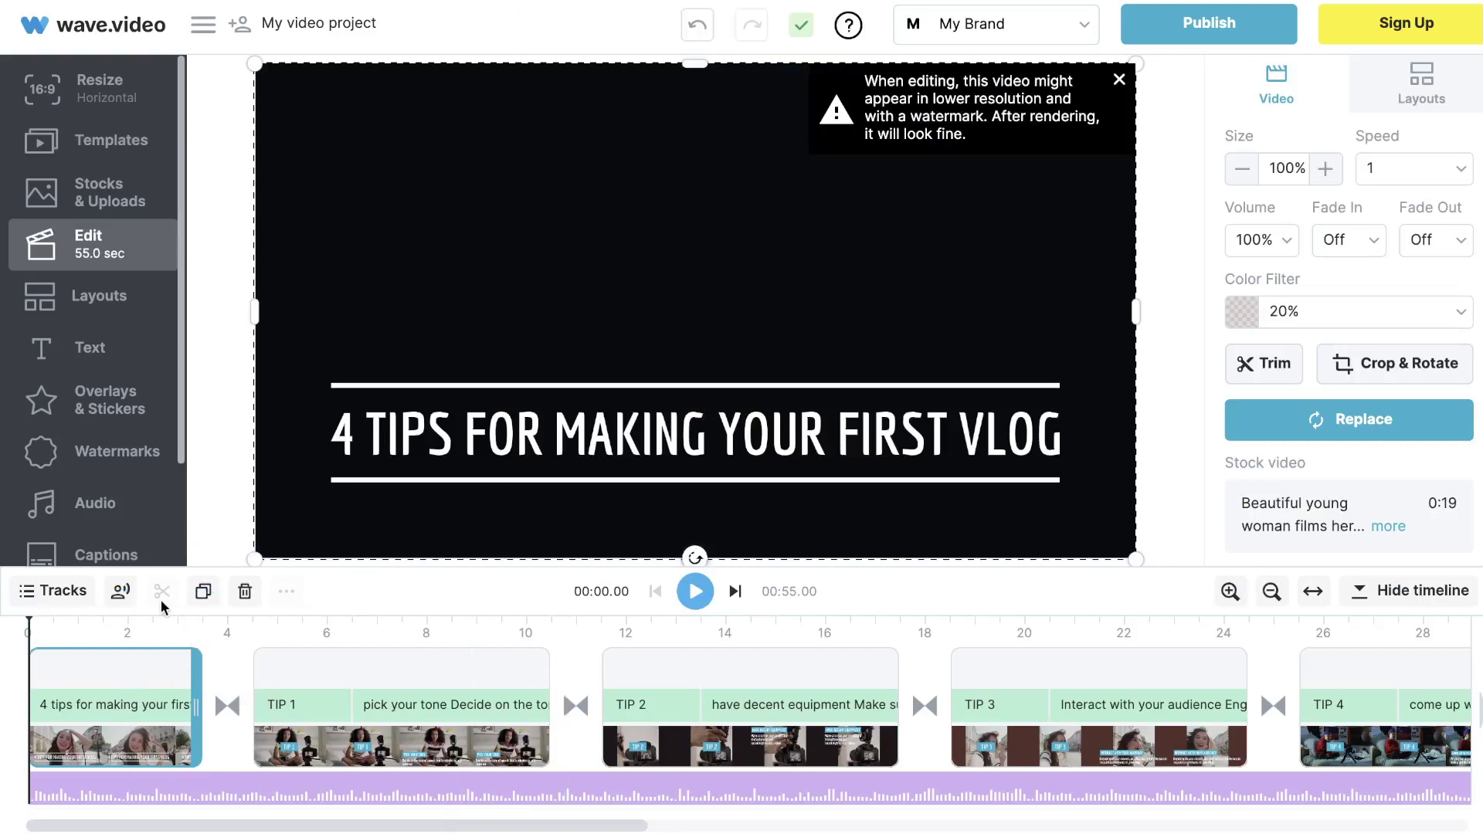
{"action": "left_click", "coordinate": [168, 706]}
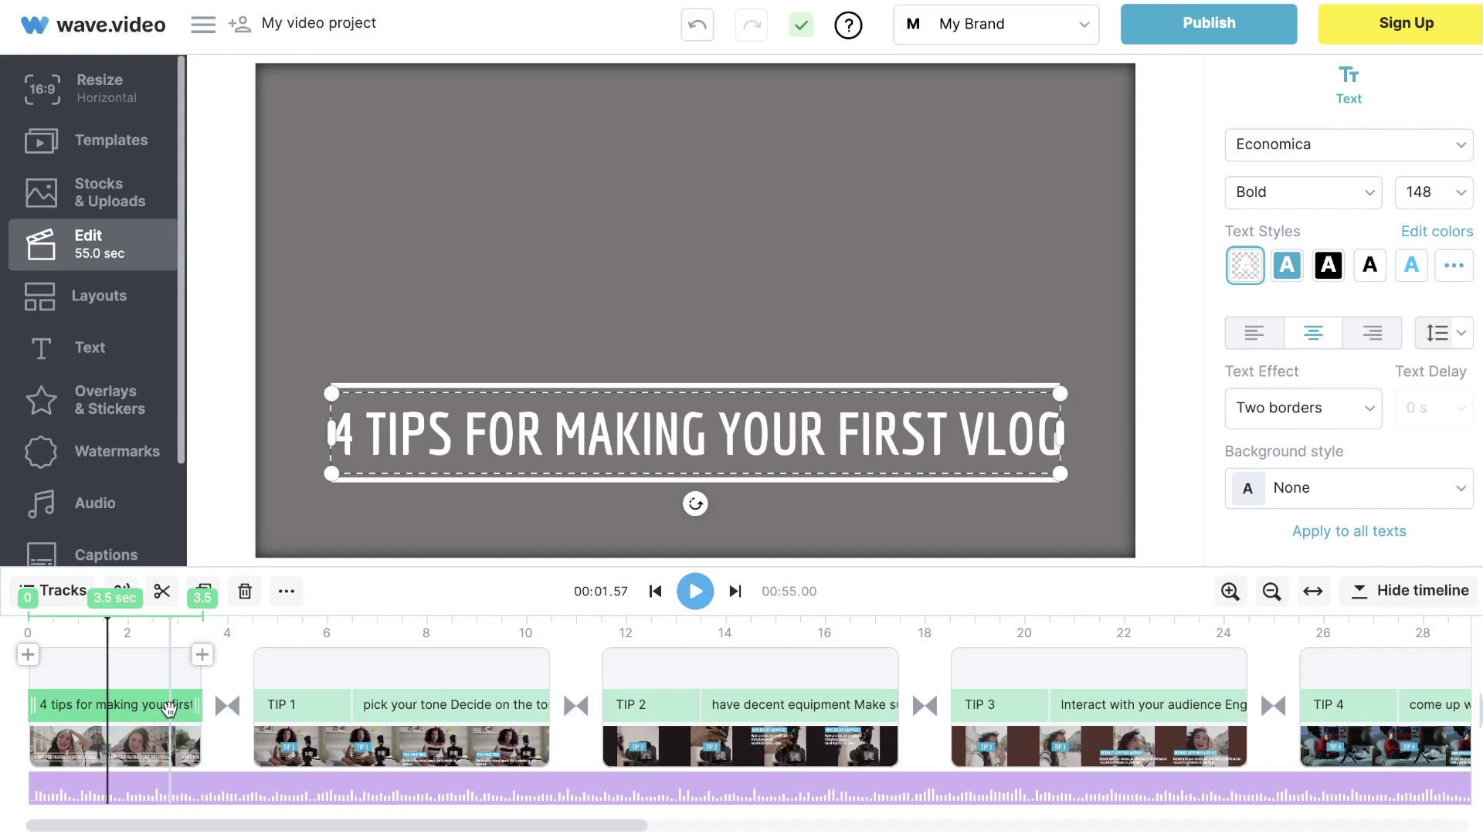
{"action": "left_click", "coordinate": [869, 423]}
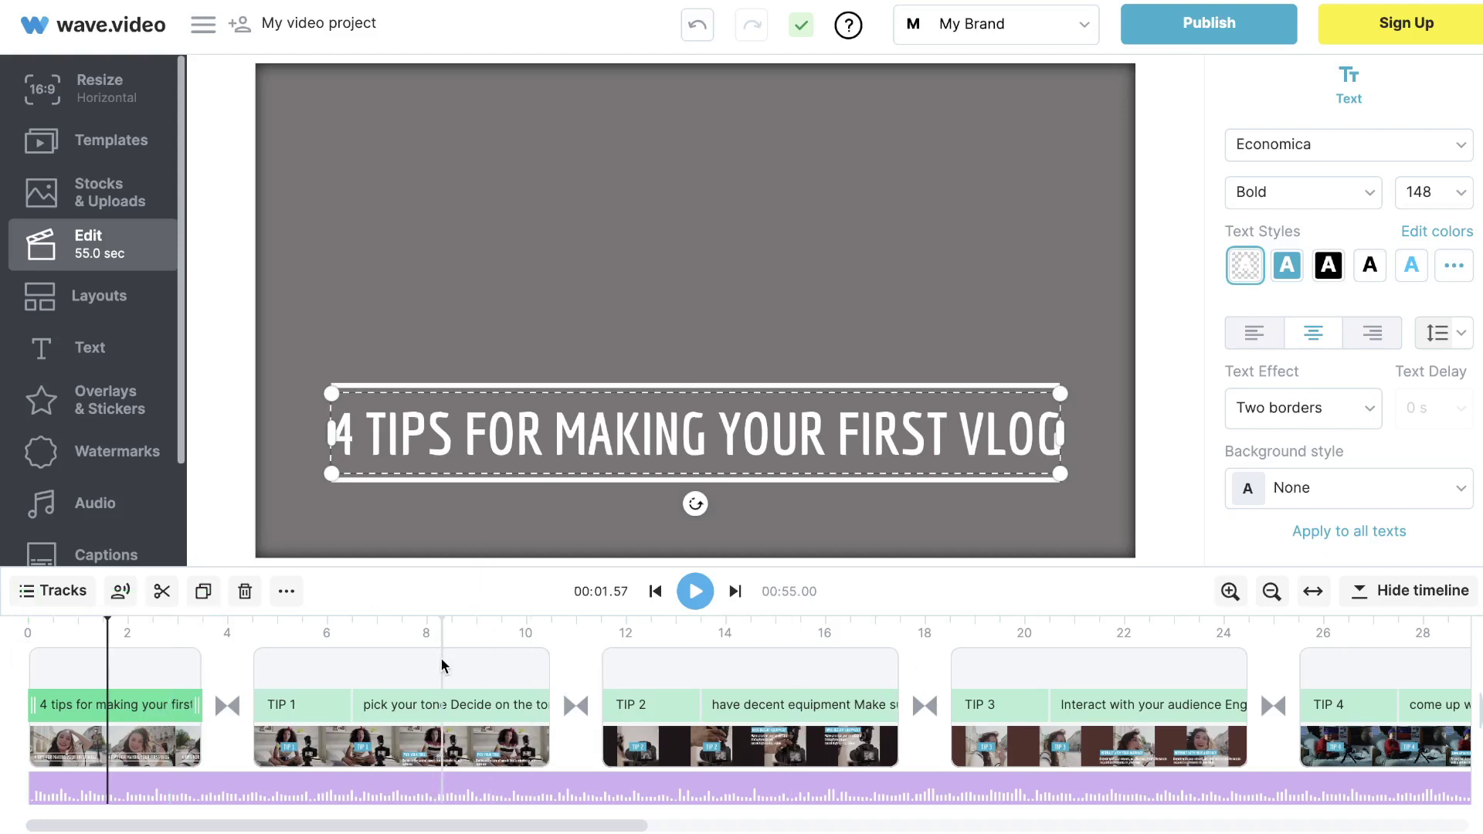
{"action": "left_click", "coordinate": [66, 655]}
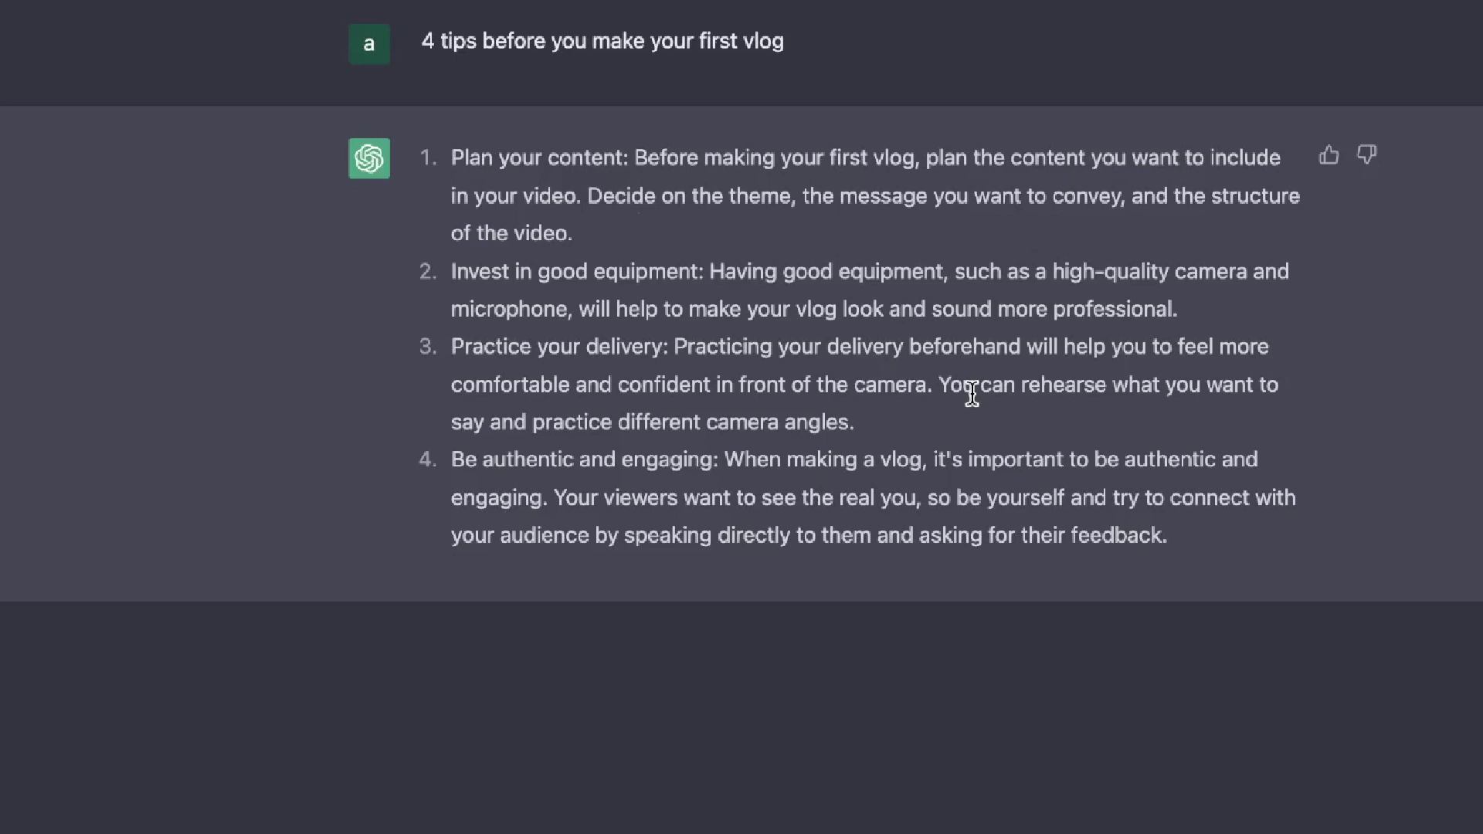
Step: Highlight the four tip headings, then select the full 'Plan your content' tip text
{"action": "left_click_drag", "start_coordinate": [618, 164], "coordinate": [463, 159]}
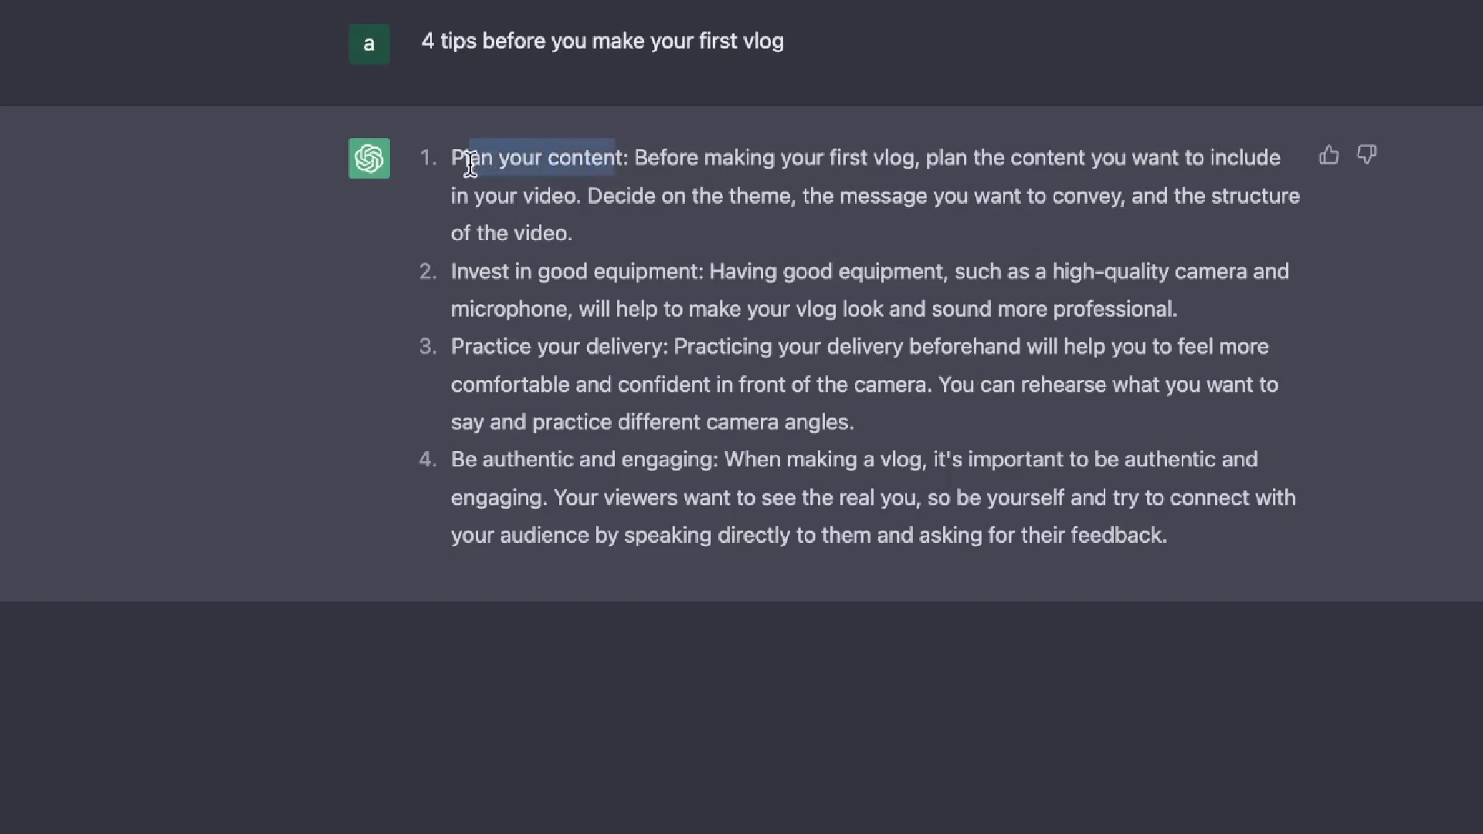
{"action": "left_click", "coordinate": [695, 272]}
{"action": "left_click_drag", "start_coordinate": [696, 272], "coordinate": [451, 271]}
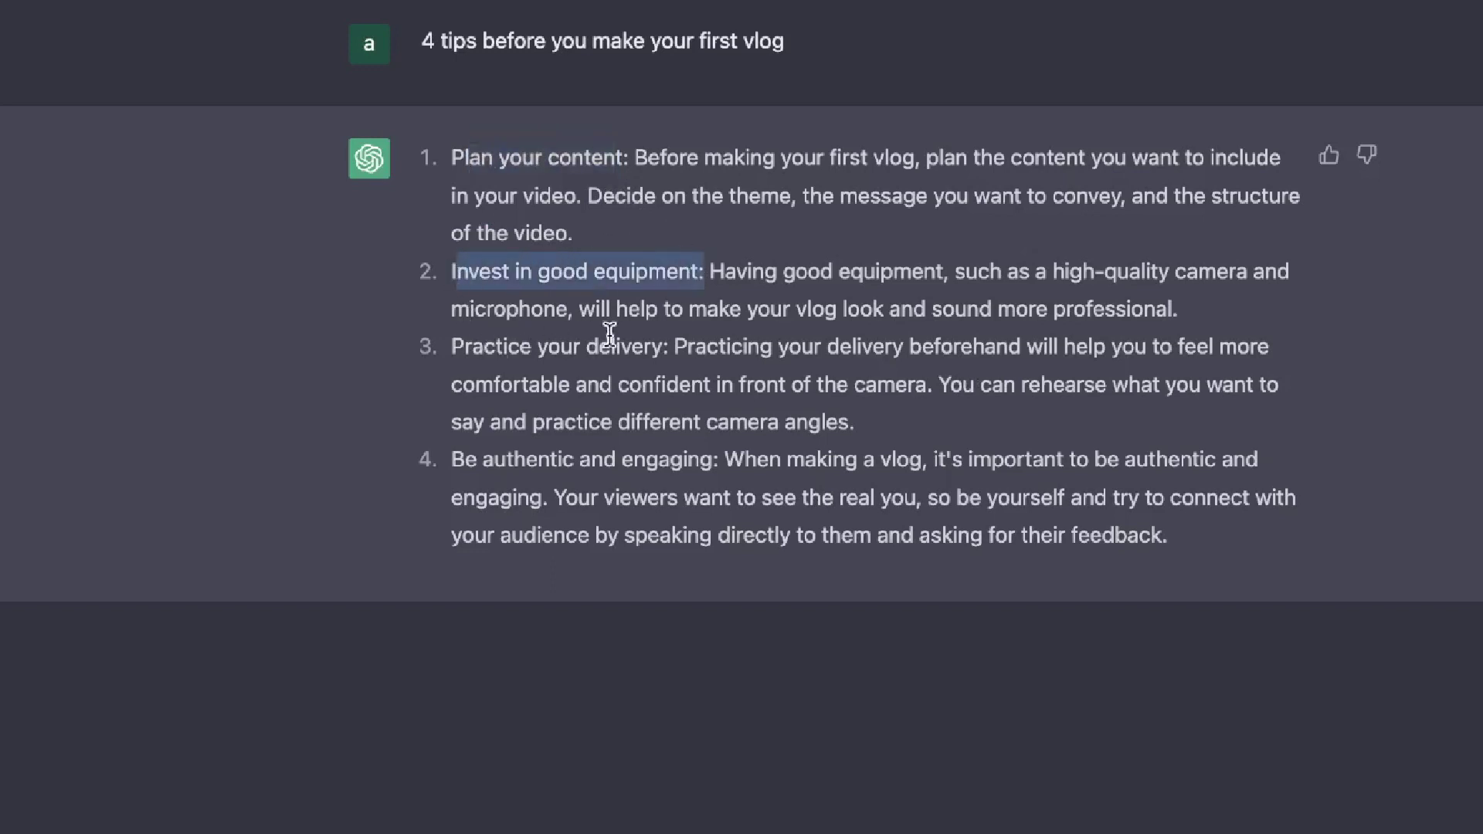
{"action": "left_click_drag", "start_coordinate": [655, 346], "coordinate": [451, 347]}
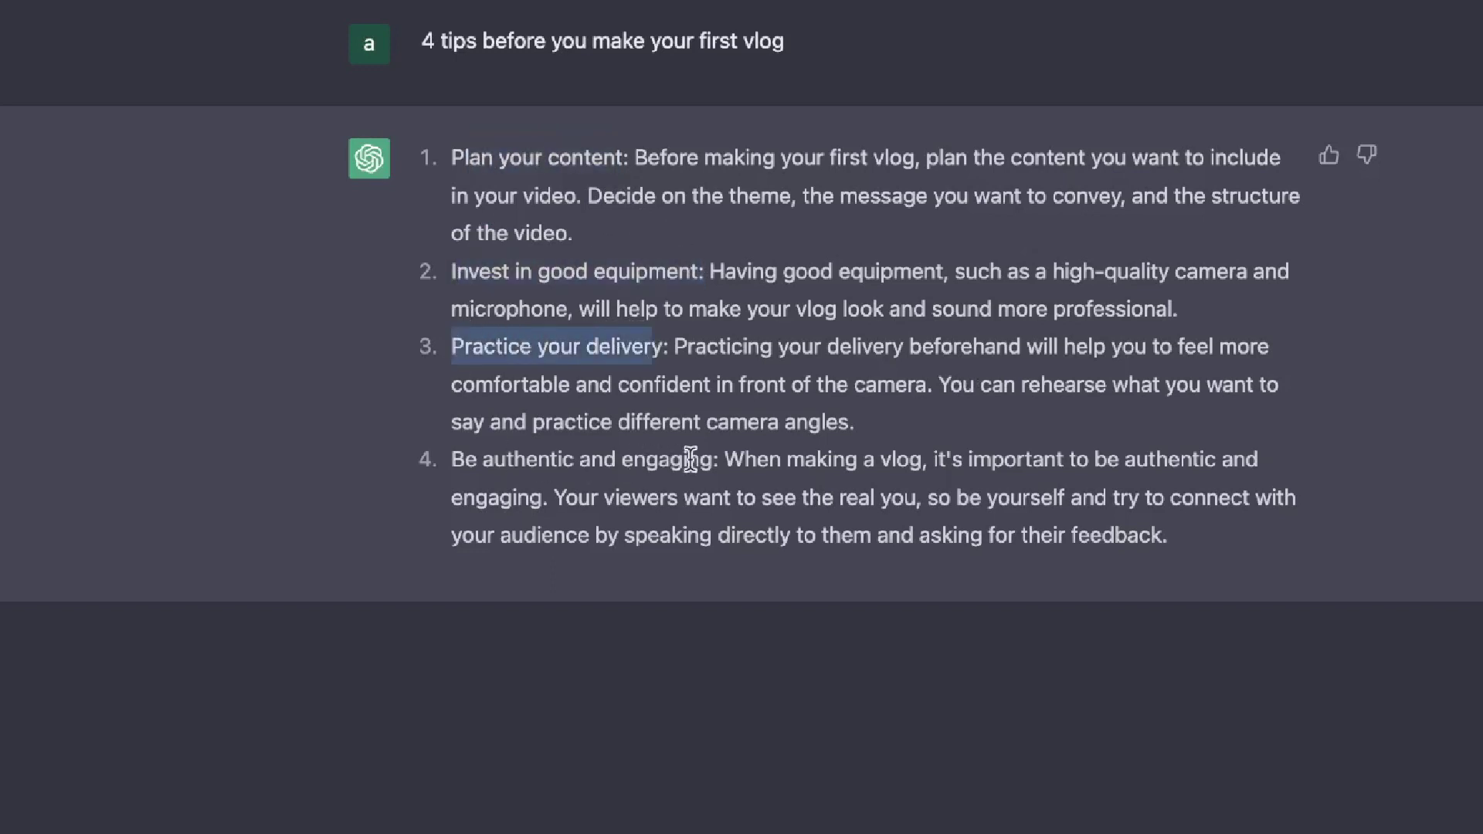
{"action": "left_click_drag", "start_coordinate": [691, 458], "coordinate": [490, 459]}
{"action": "left_click", "coordinate": [623, 235]}
{"action": "left_click_drag", "start_coordinate": [622, 236], "coordinate": [456, 147]}
{"action": "key", "text": "ctrl+c"}
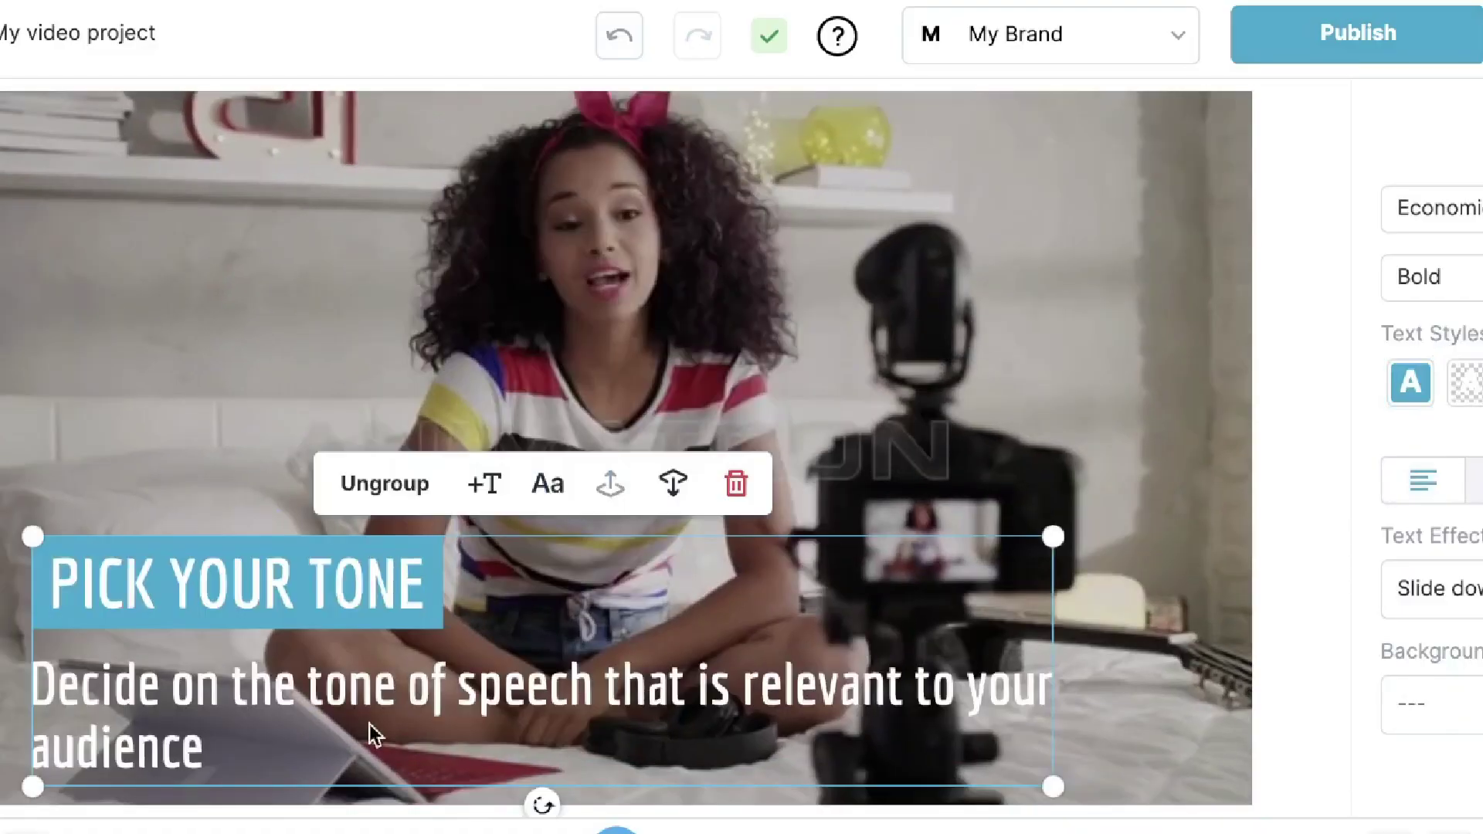
Step: Replace the first tip's body text with the copied ChatGPT planning paragraph
{"action": "left_click", "coordinate": [369, 725]}
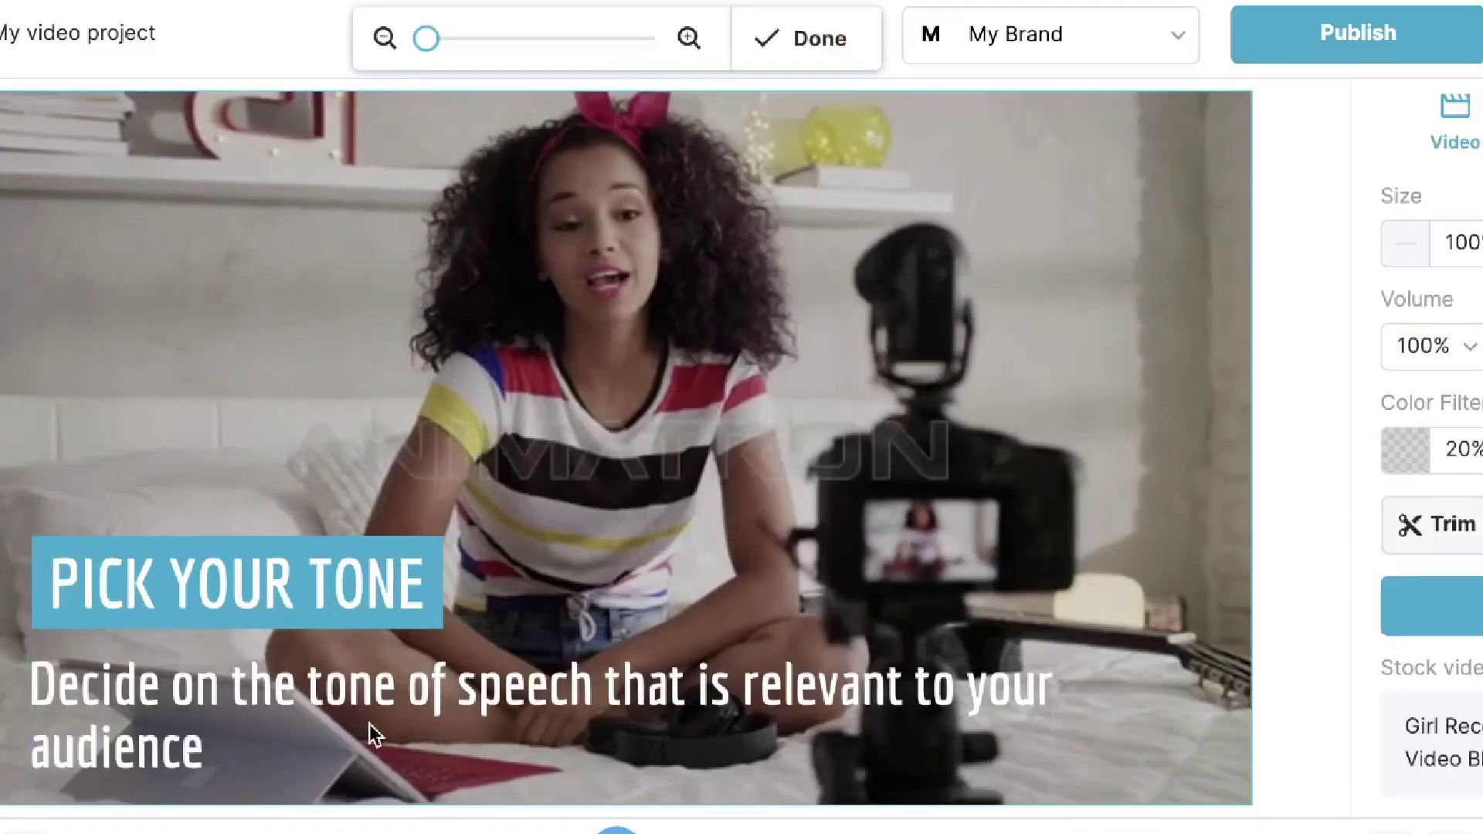
{"action": "left_click", "coordinate": [330, 699]}
{"action": "double_click", "coordinate": [324, 697]}
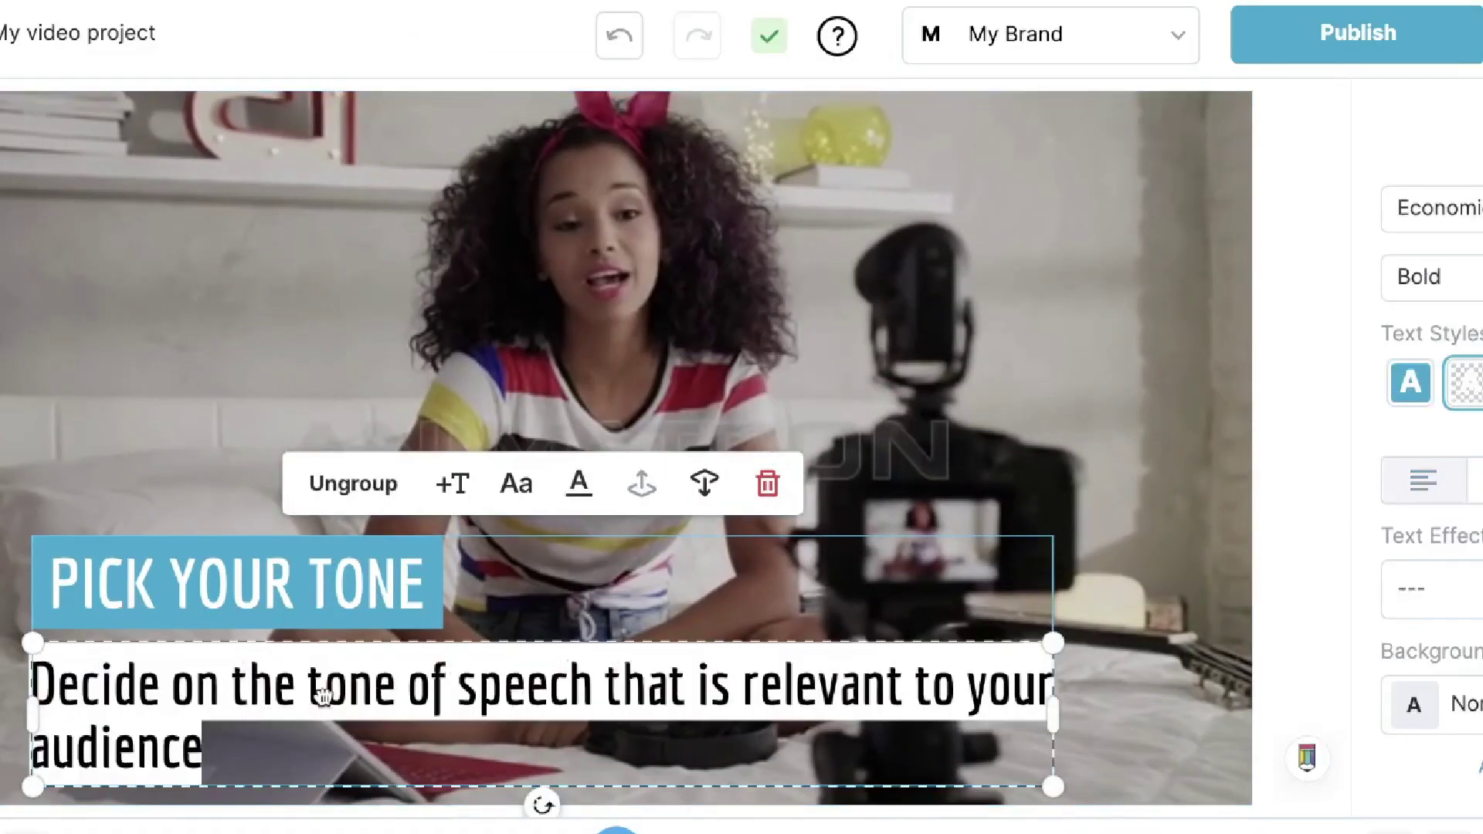
{"action": "key", "text": "ctrl+v"}
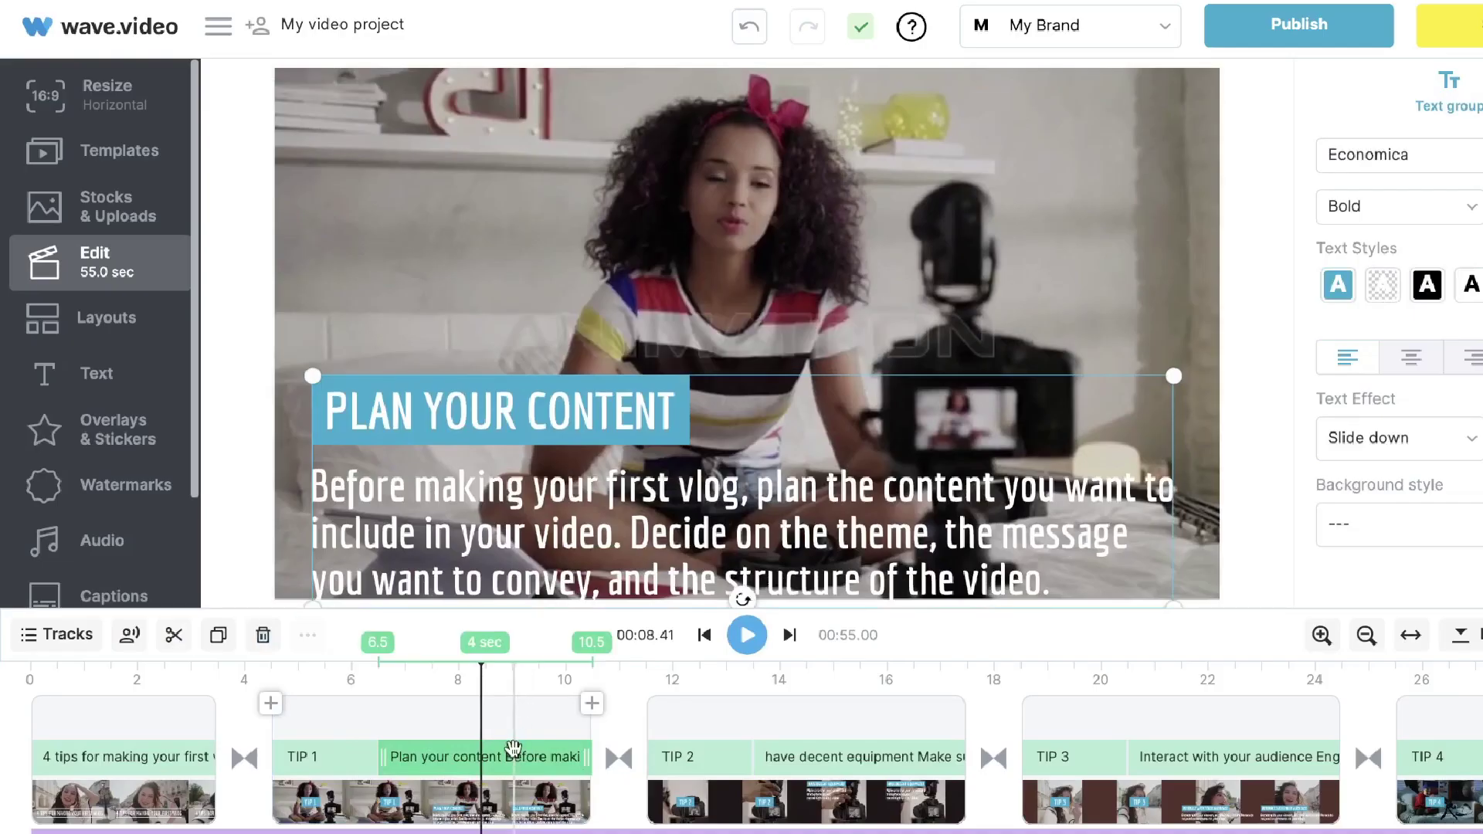
Step: Raise the TIP 1 text group slightly higher on the canvas
{"action": "left_click", "coordinate": [514, 748]}
{"action": "left_click_drag", "start_coordinate": [572, 555], "coordinate": [566, 527]}
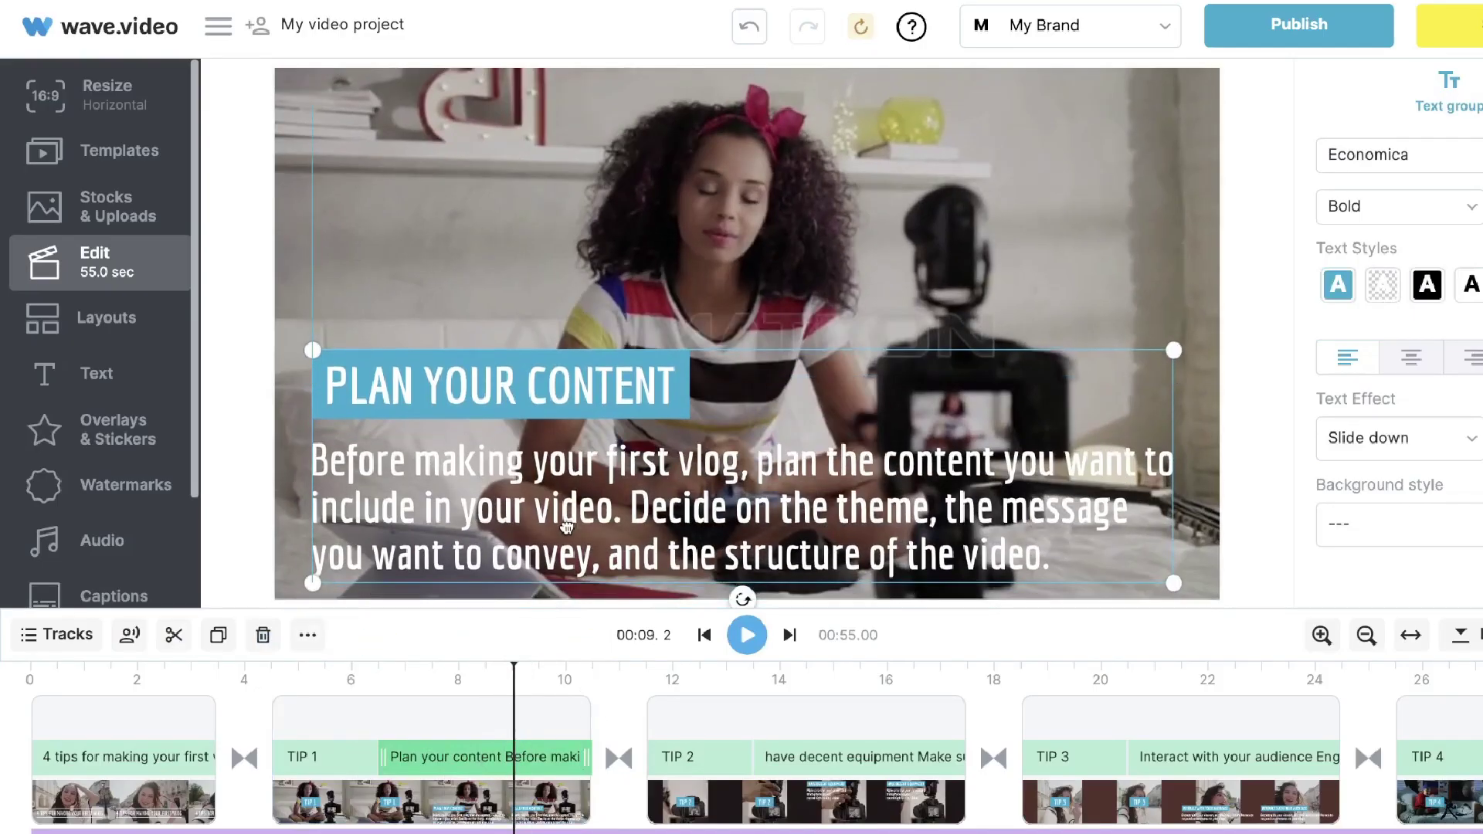
{"action": "left_click_drag", "start_coordinate": [622, 481], "coordinate": [622, 460]}
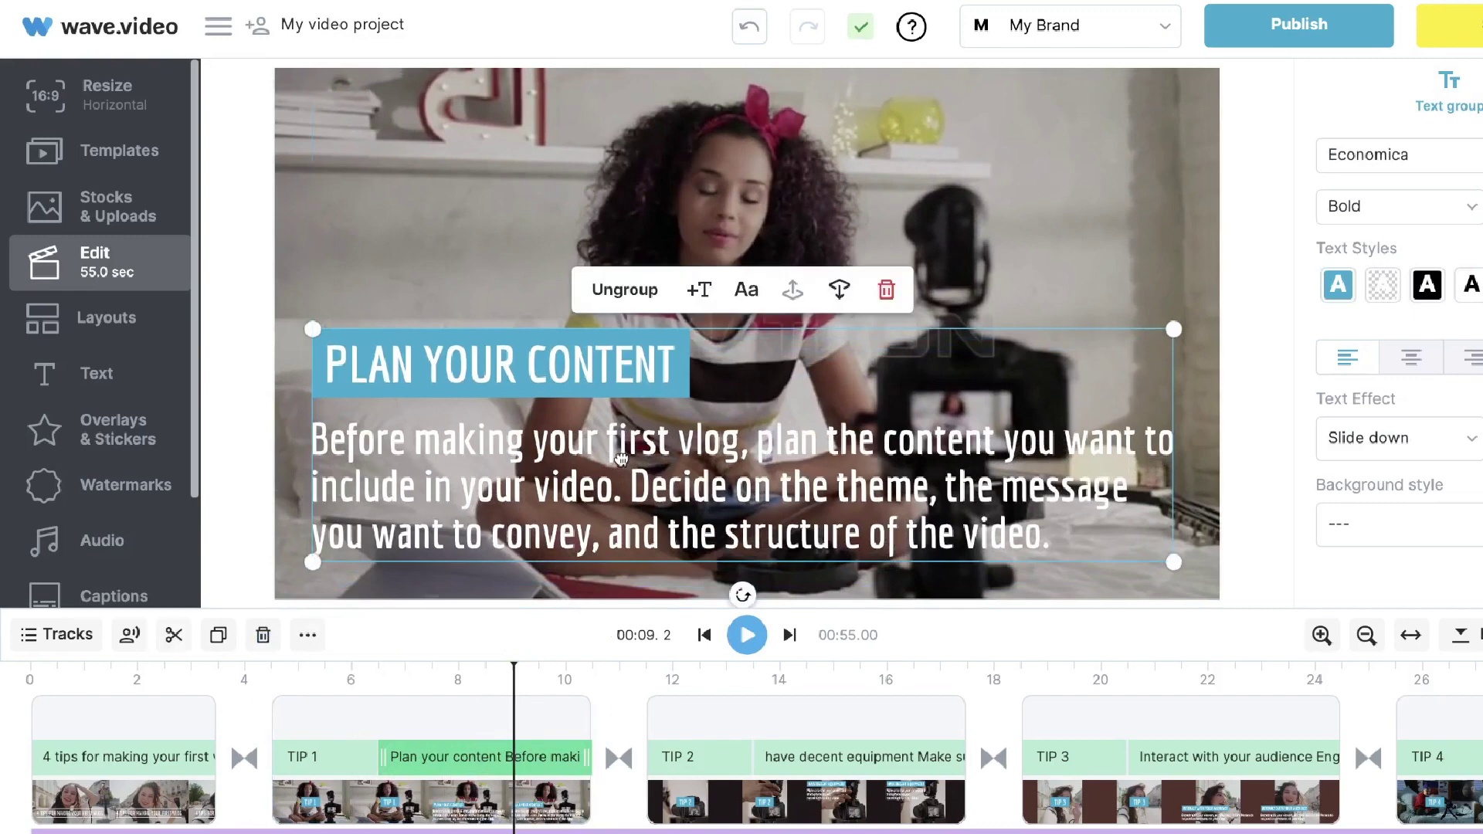
Step: Try Text Styles swatches on the paragraph, settling on plain black text on white
{"action": "left_click", "coordinate": [720, 457]}
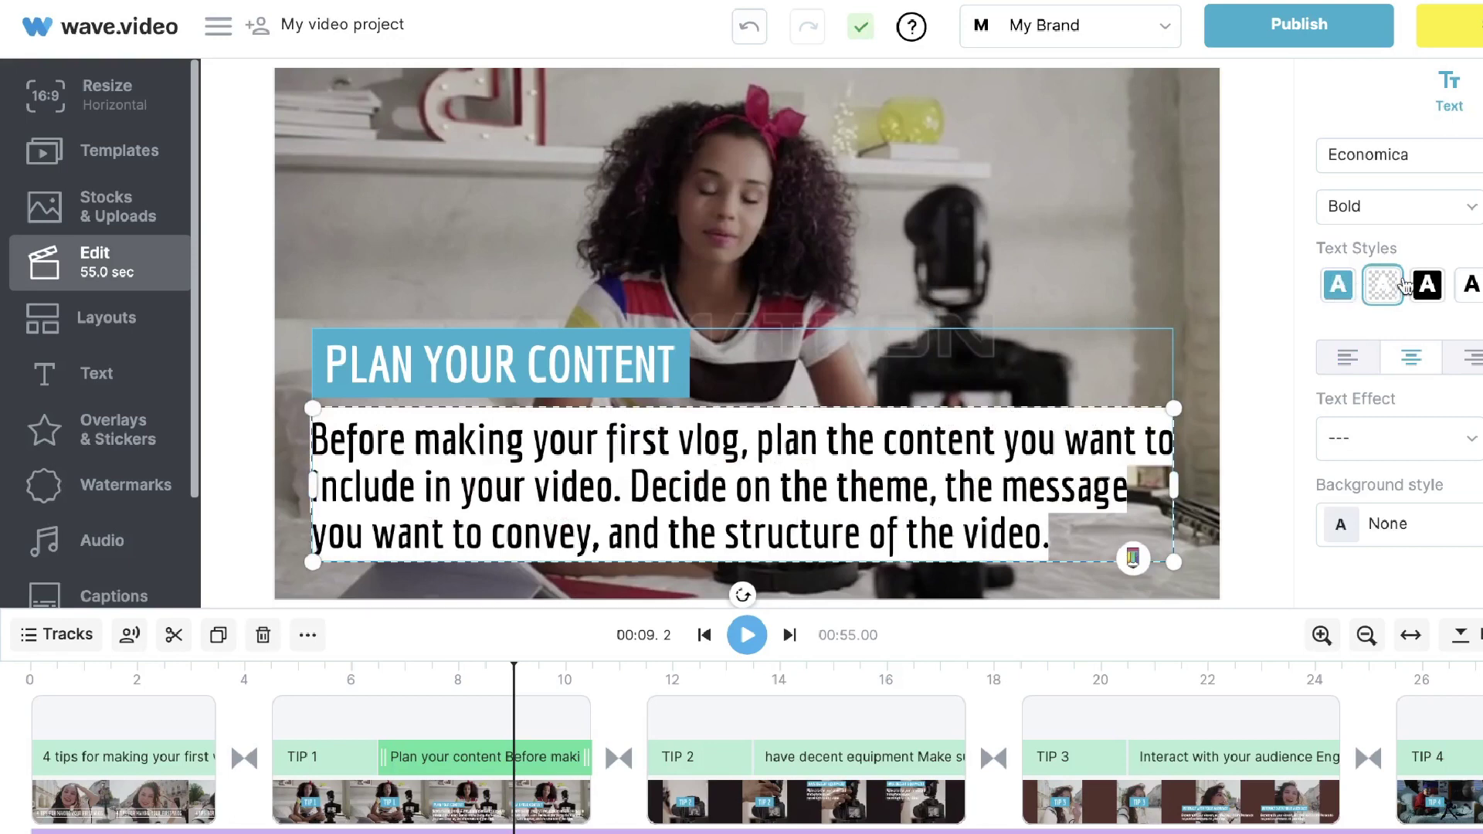
{"action": "left_click", "coordinate": [1337, 289]}
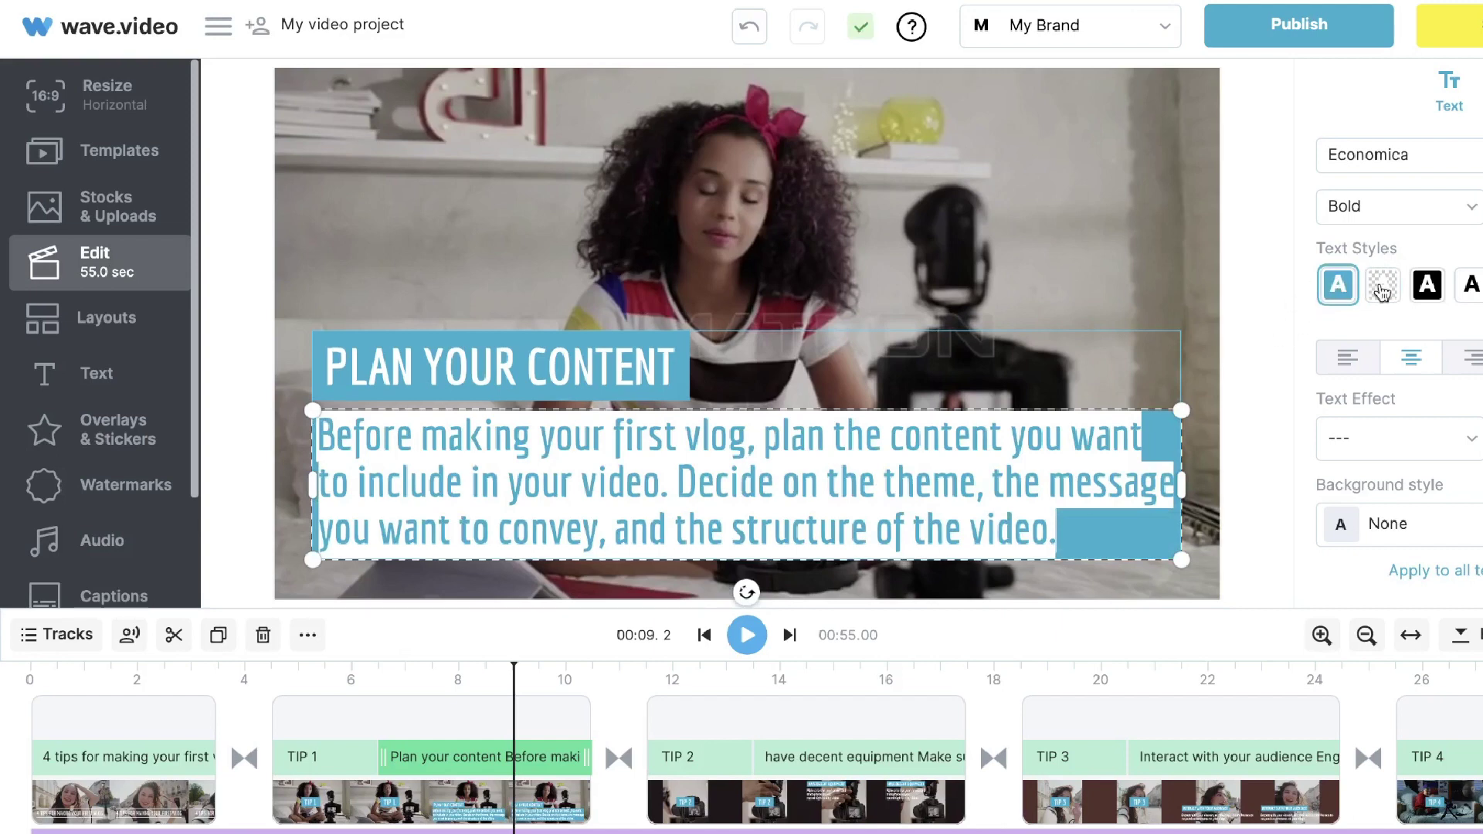
{"action": "left_click", "coordinate": [1462, 289]}
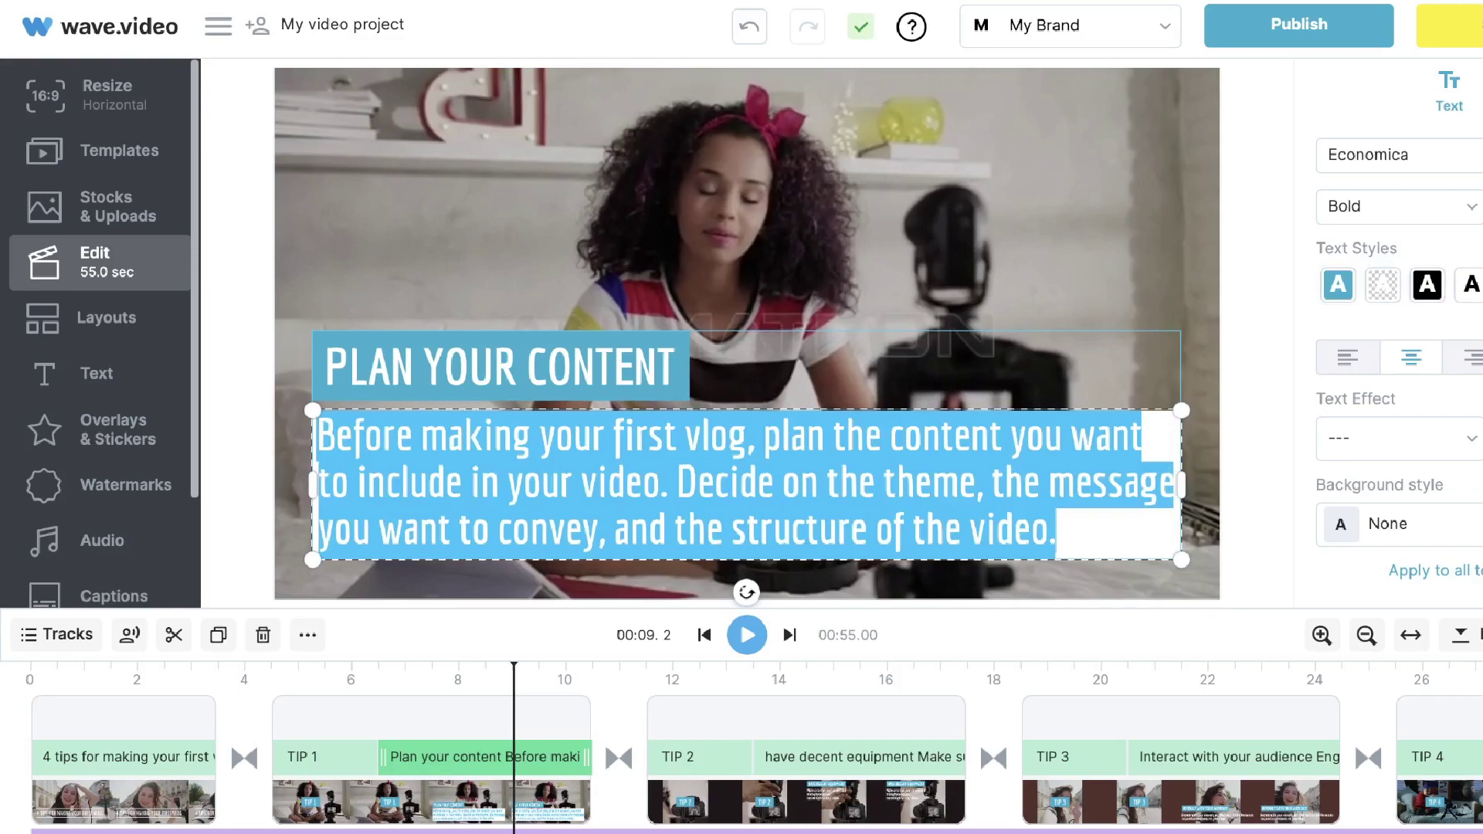
{"action": "left_click", "coordinate": [1383, 289]}
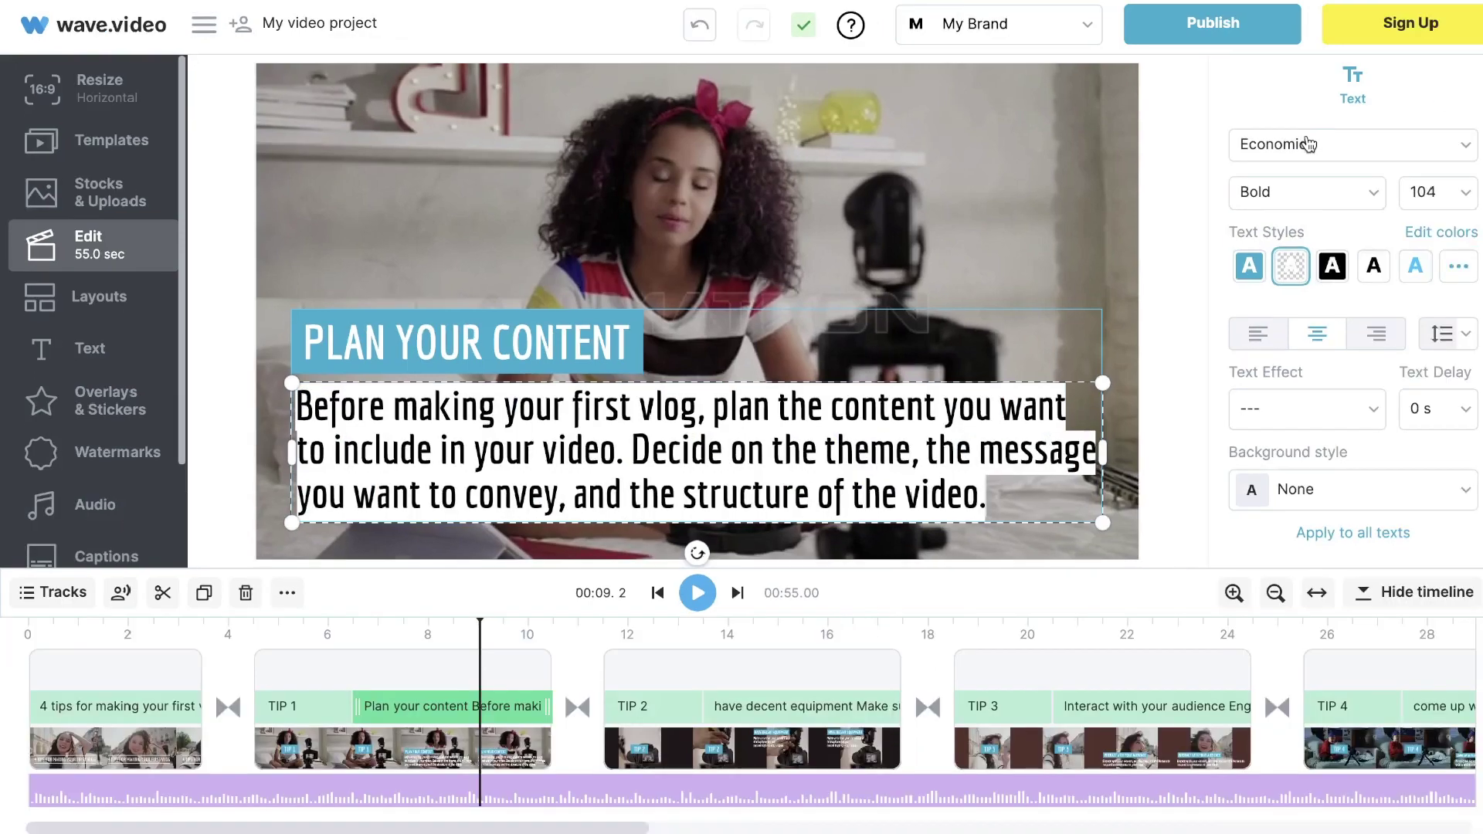
{"action": "left_click", "coordinate": [1400, 153]}
Step: Keep the Economica font and give the paragraph the Frame text effect after trying Fade, Side border and Curtain
{"action": "scroll", "coordinate": [1452, 375], "scroll_direction": "down", "scroll_amount": 5}
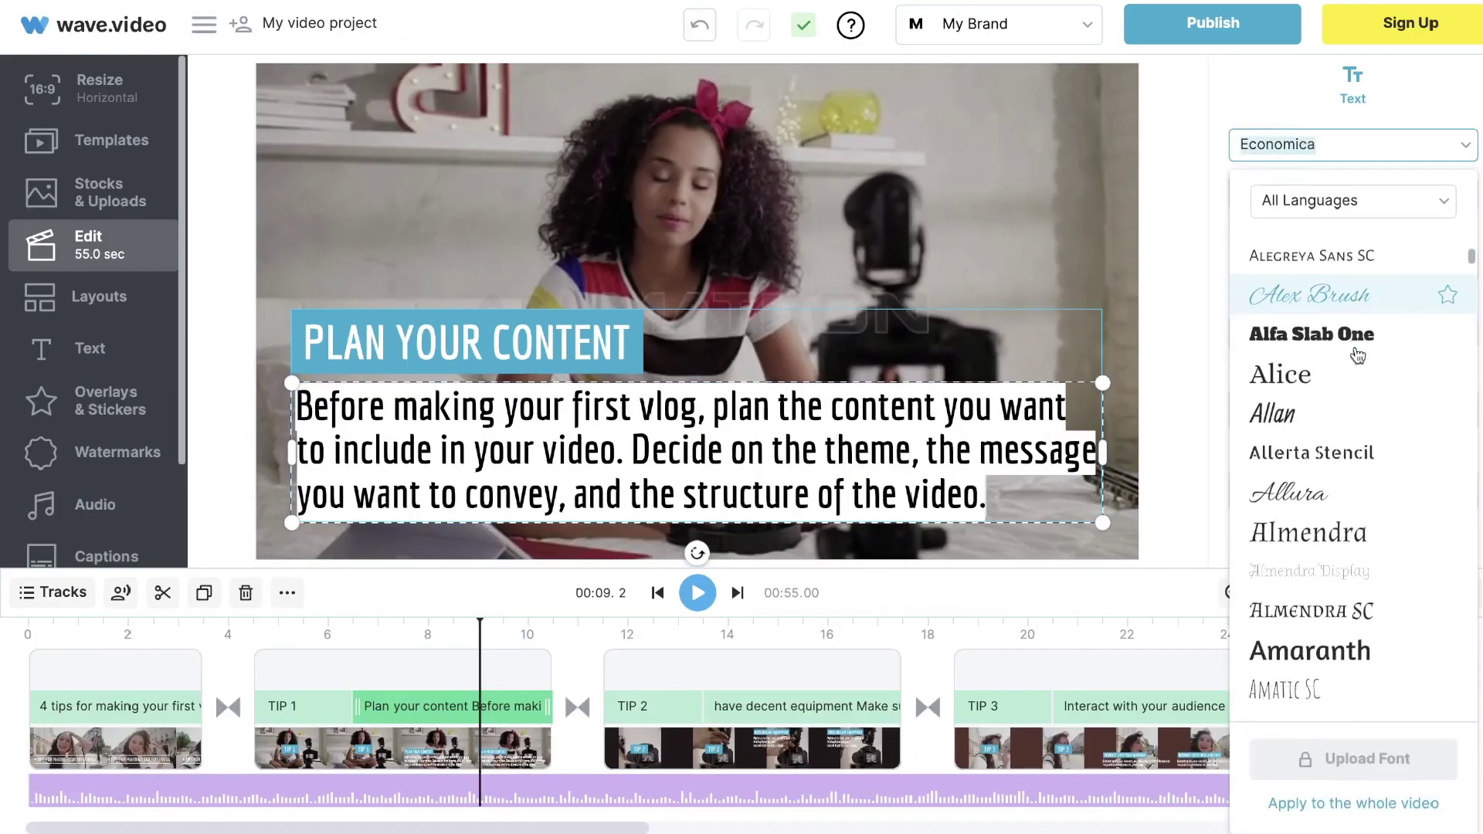
{"action": "scroll", "coordinate": [1357, 355], "scroll_direction": "down", "scroll_amount": 3}
{"action": "scroll", "coordinate": [1357, 355], "scroll_direction": "up", "scroll_amount": 10}
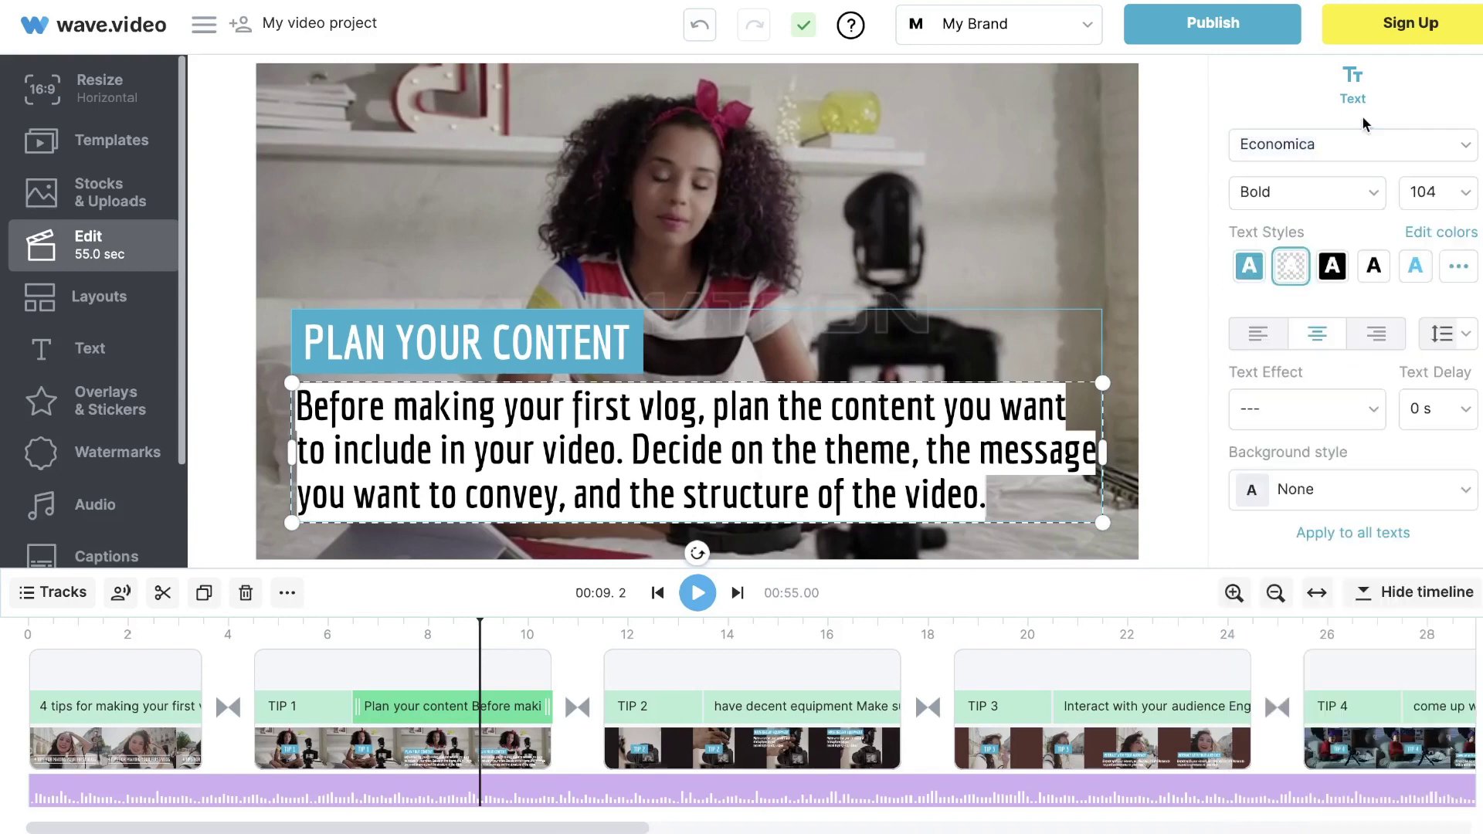
{"action": "key", "text": "Escape"}
{"action": "left_click", "coordinate": [1337, 409]}
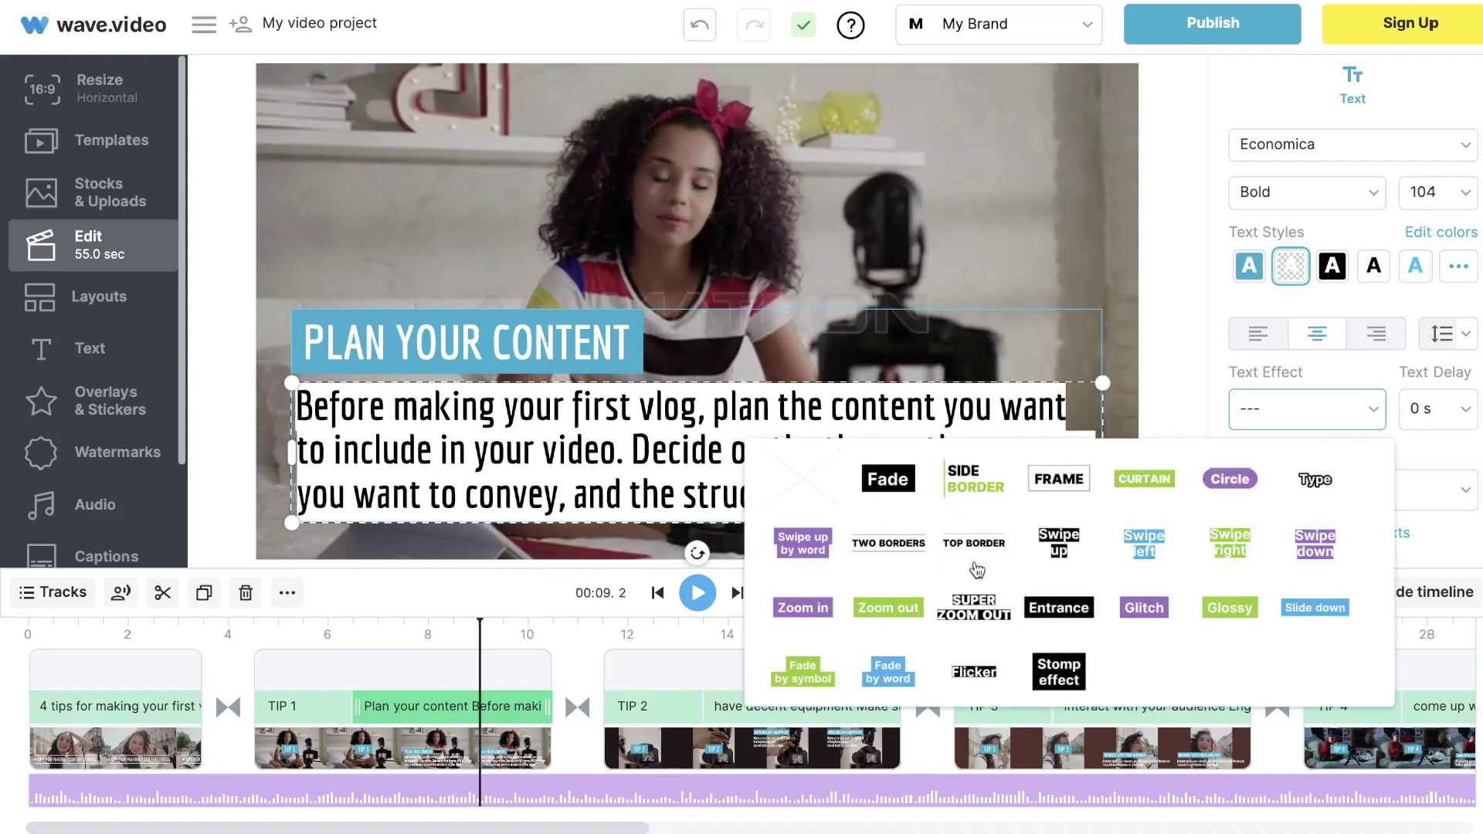
{"action": "left_click", "coordinate": [869, 485]}
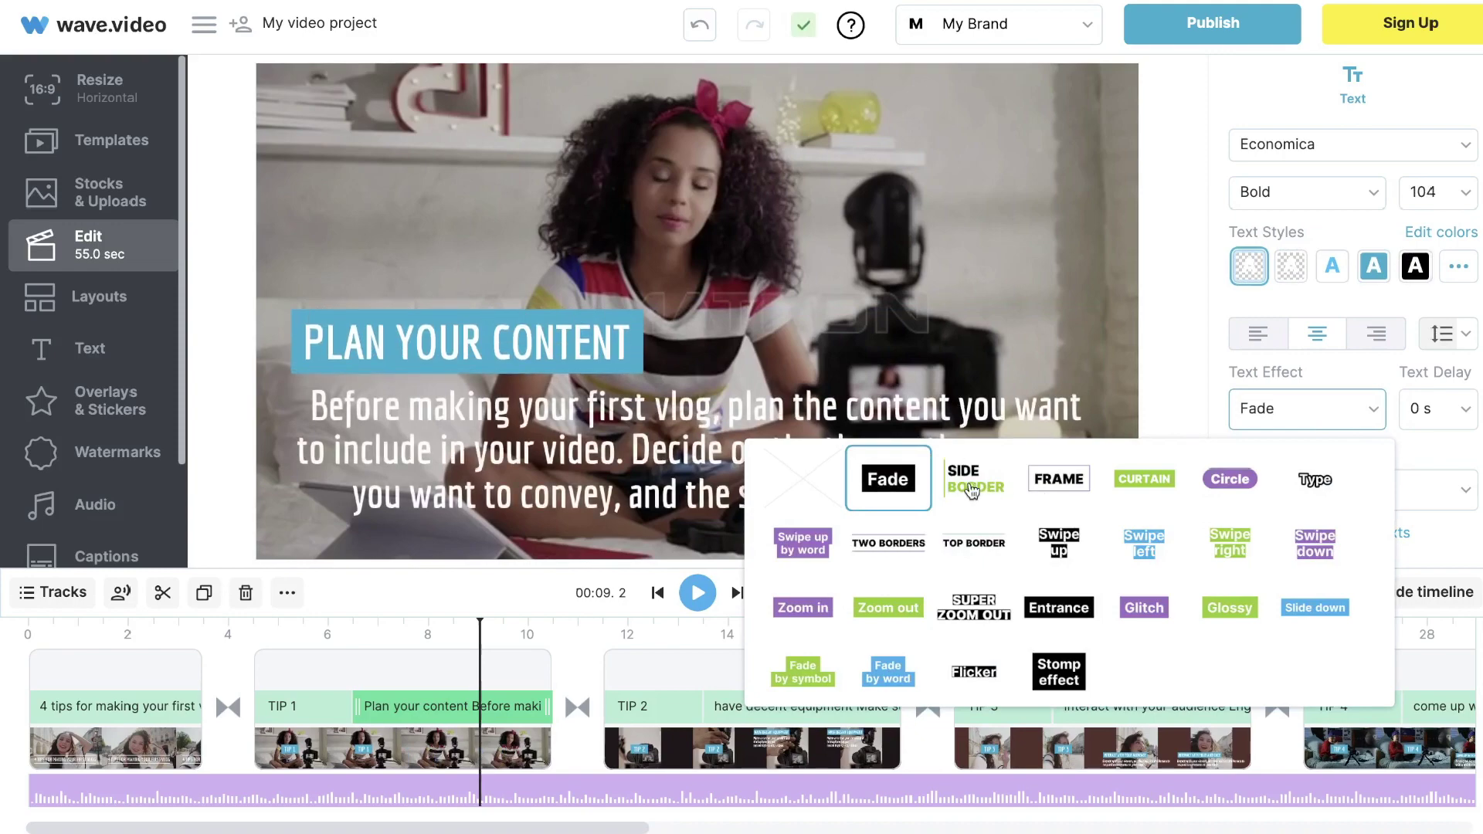
{"action": "left_click", "coordinate": [972, 489]}
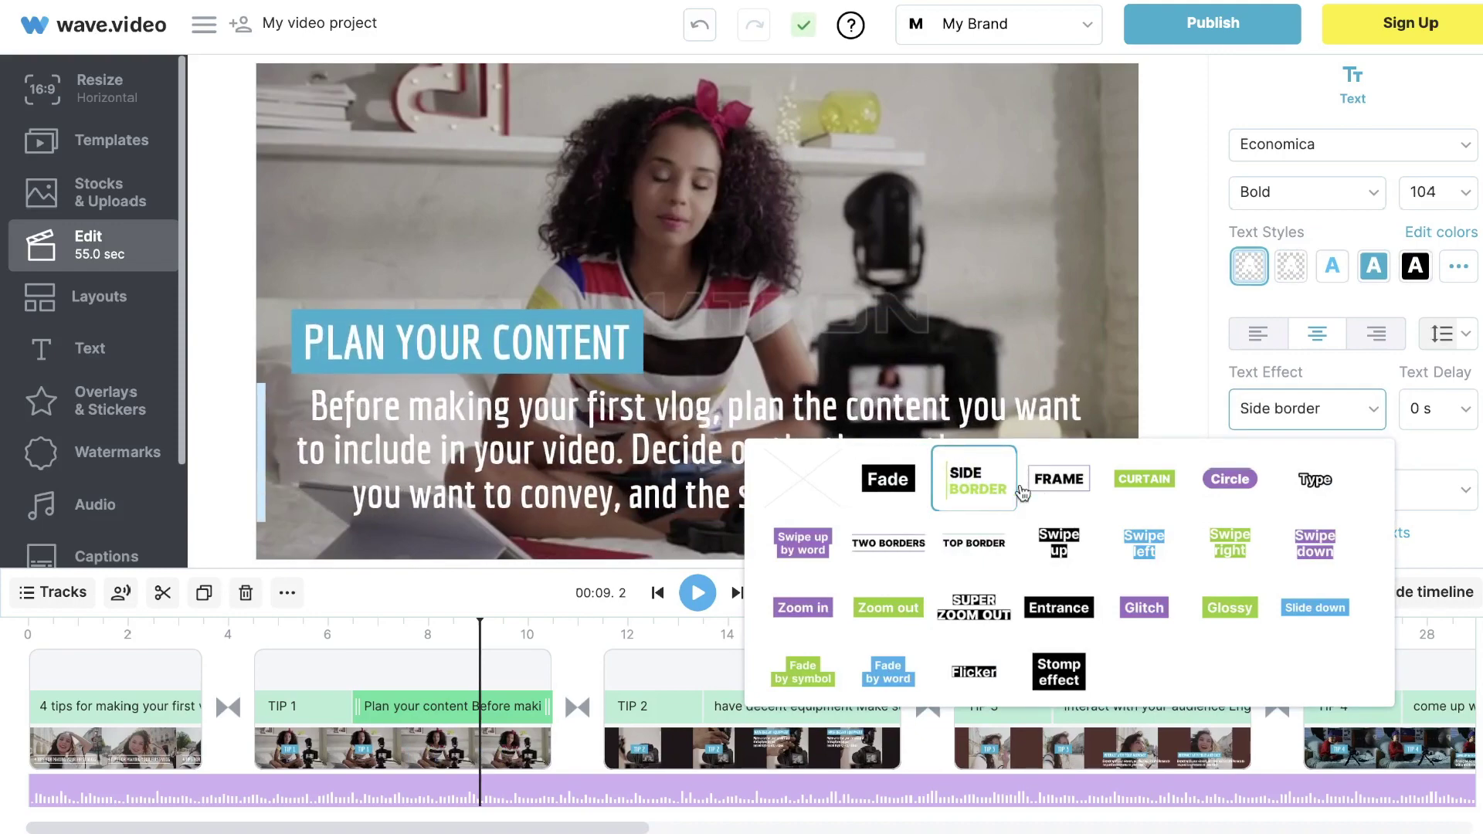
{"action": "left_click", "coordinate": [1041, 483]}
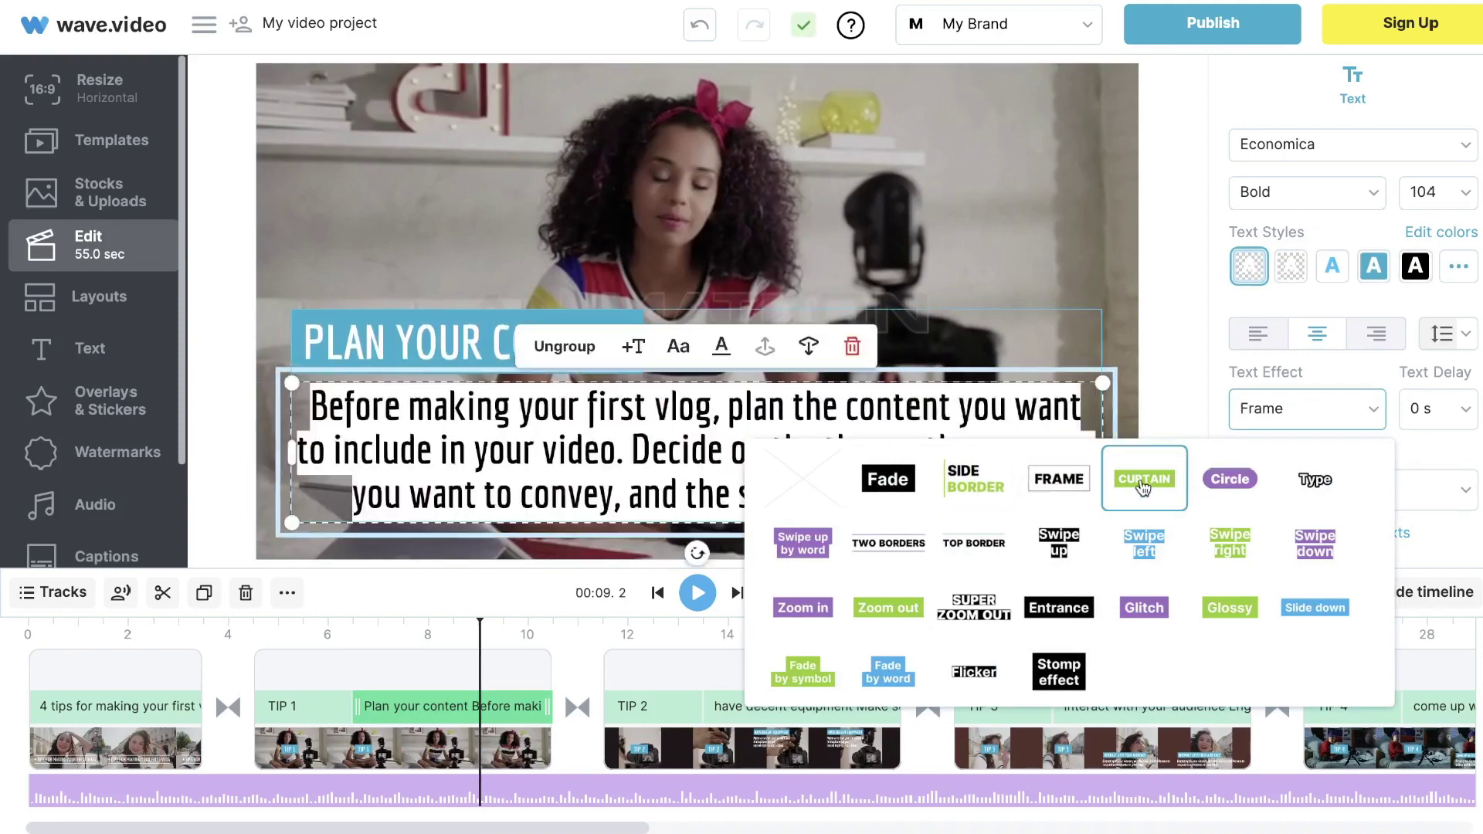
{"action": "left_click", "coordinate": [1144, 479]}
{"action": "left_click", "coordinate": [1044, 492]}
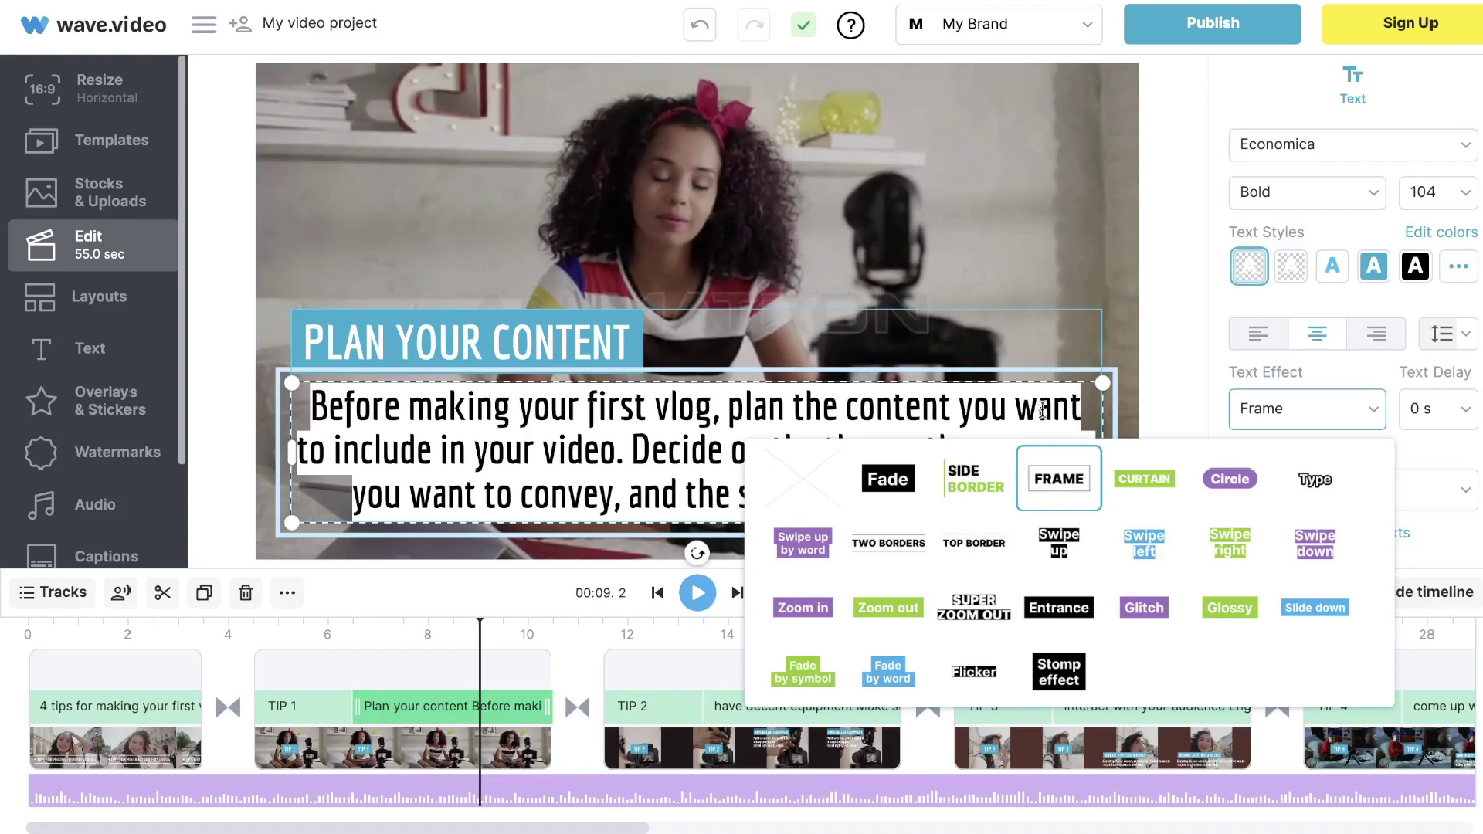
{"action": "left_click", "coordinate": [1090, 448]}
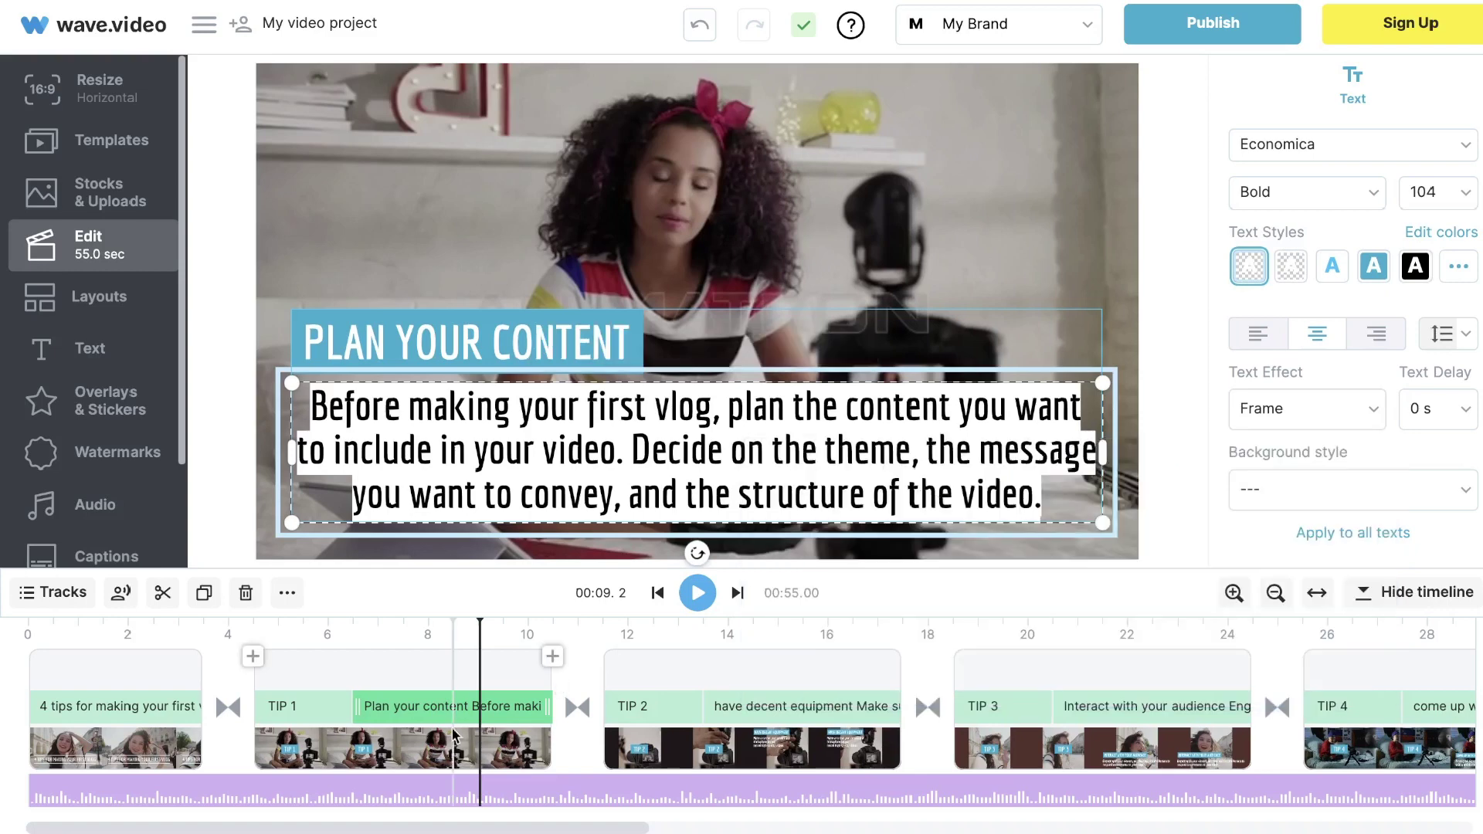
Step: Play the TIP 1 scene to preview the Frame animation
{"action": "left_click", "coordinate": [319, 738]}
{"action": "key", "text": "space"}
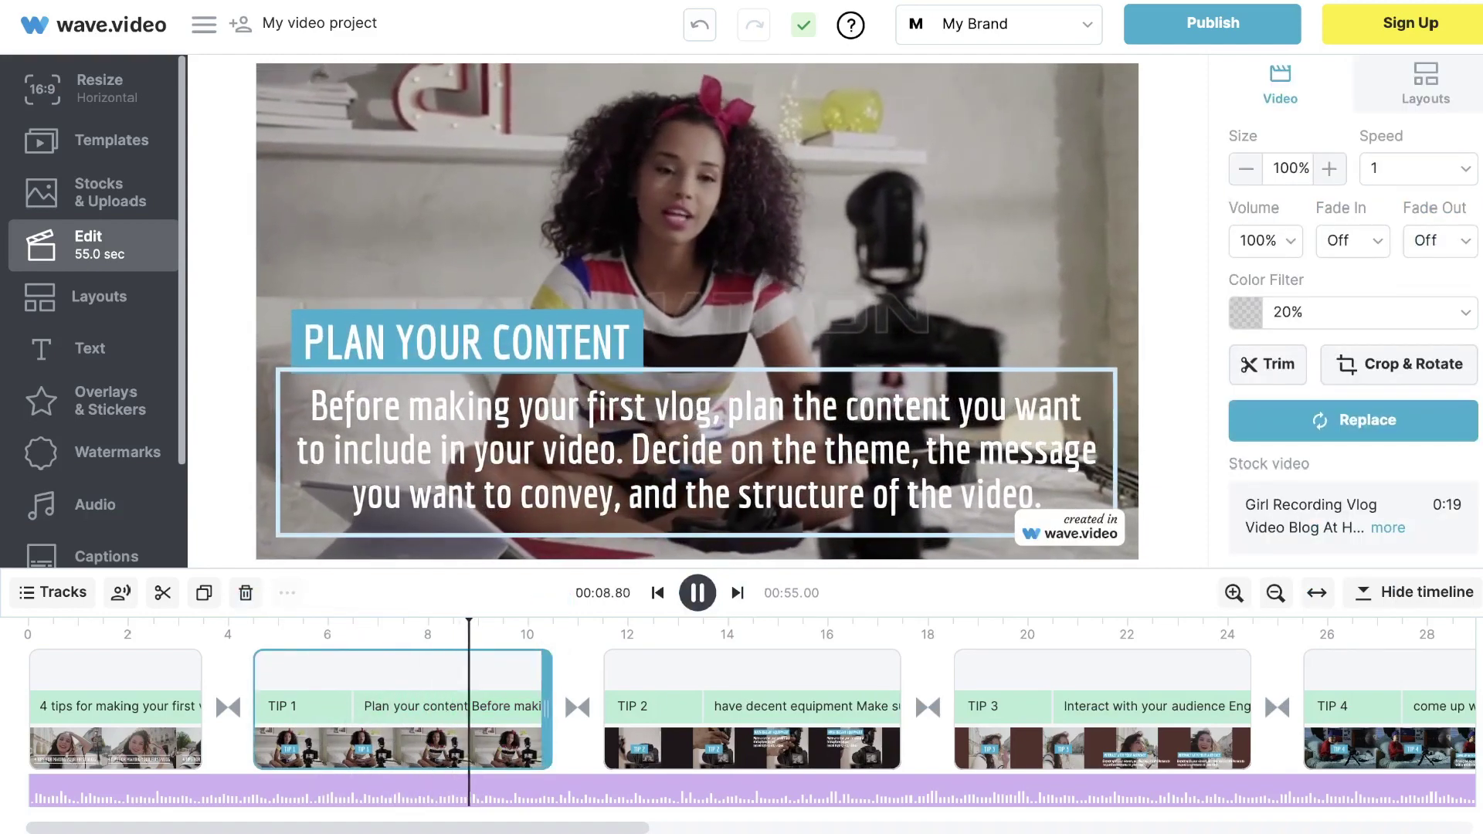
{"action": "key", "text": "space"}
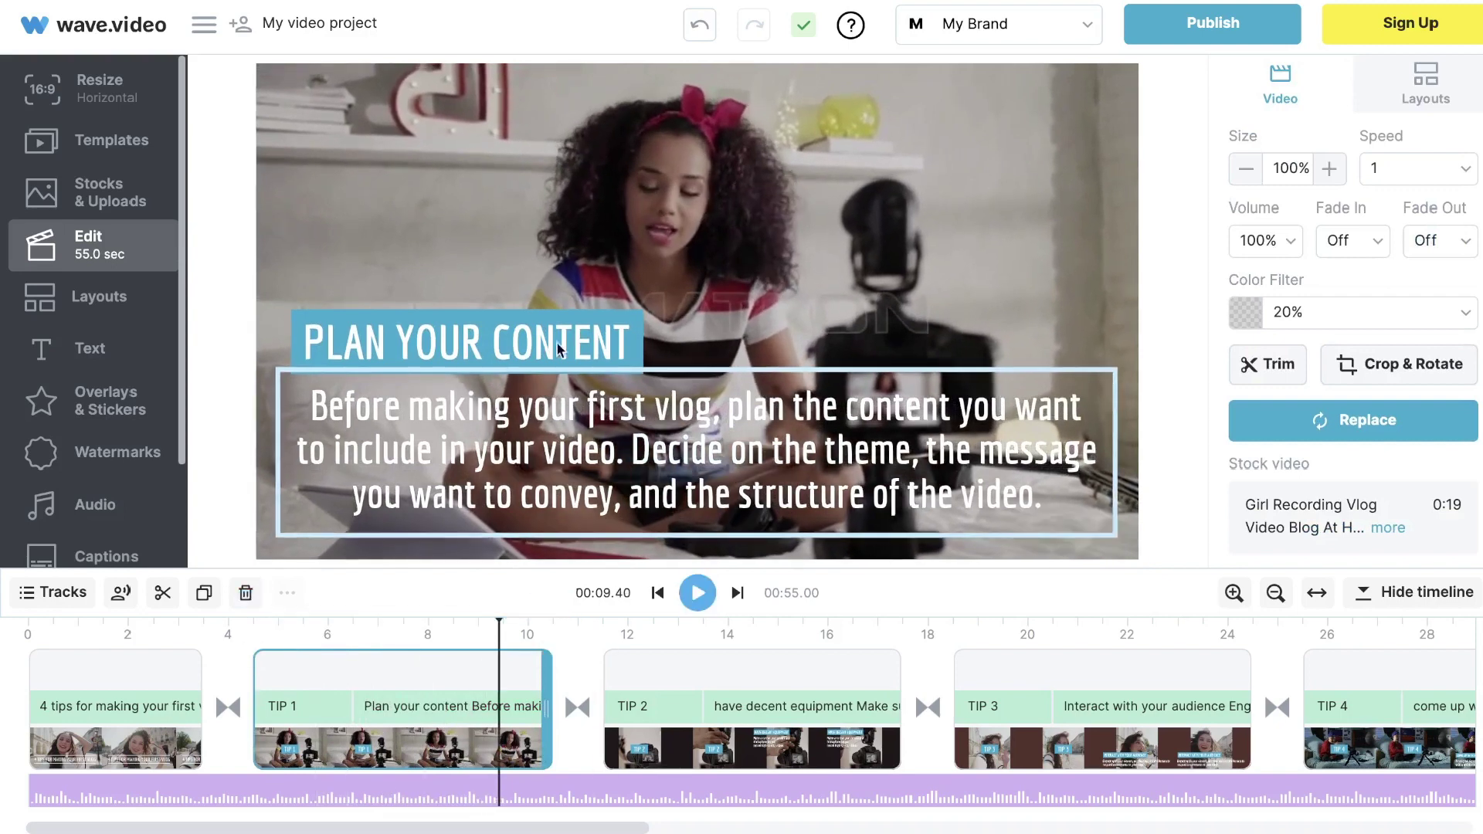
Step: Undo the last change and search stock clips similar to TIP 1's background video
{"action": "key", "text": "ctrl+z"}
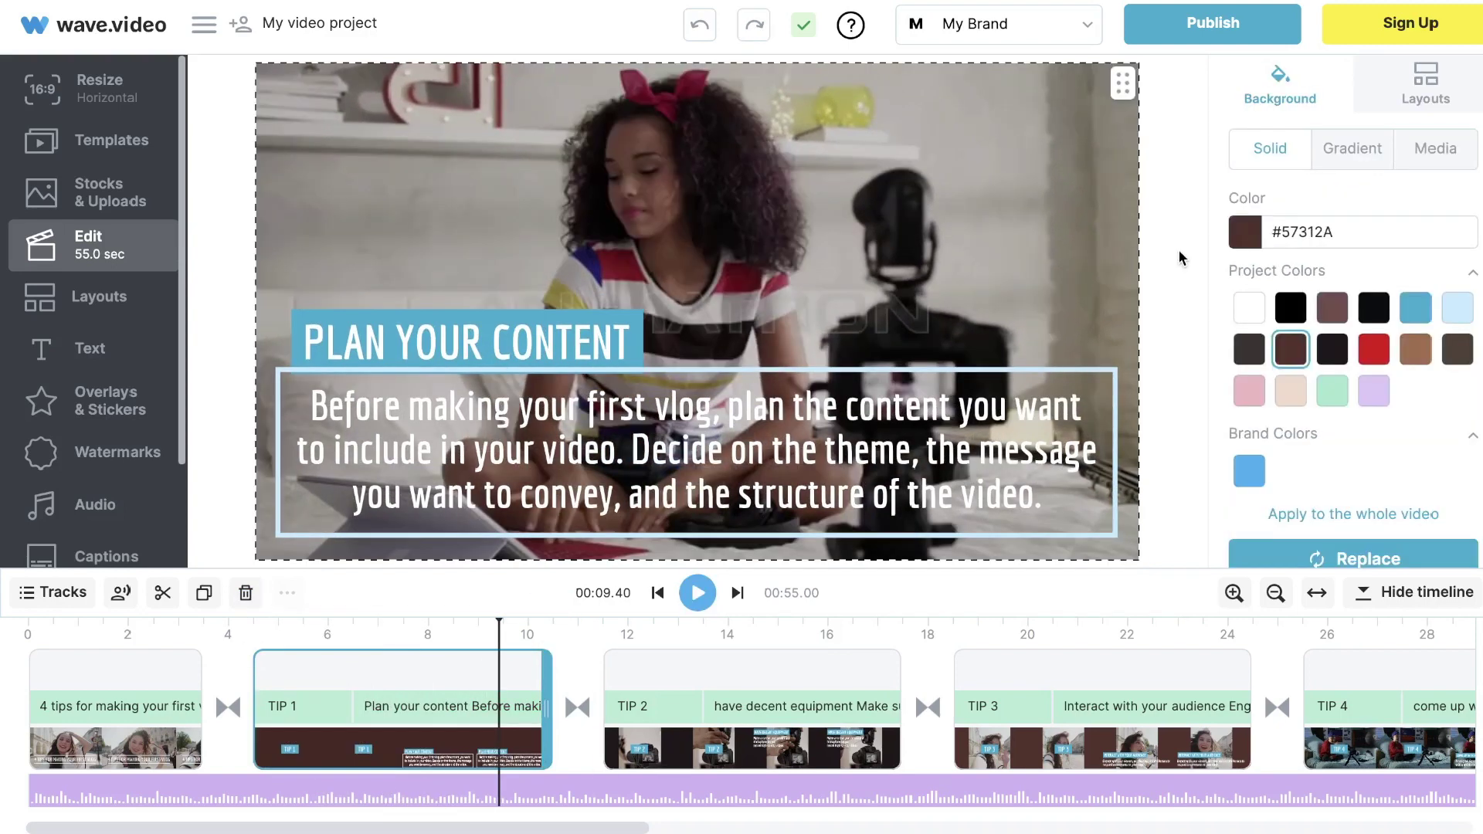
{"action": "left_click", "coordinate": [919, 215]}
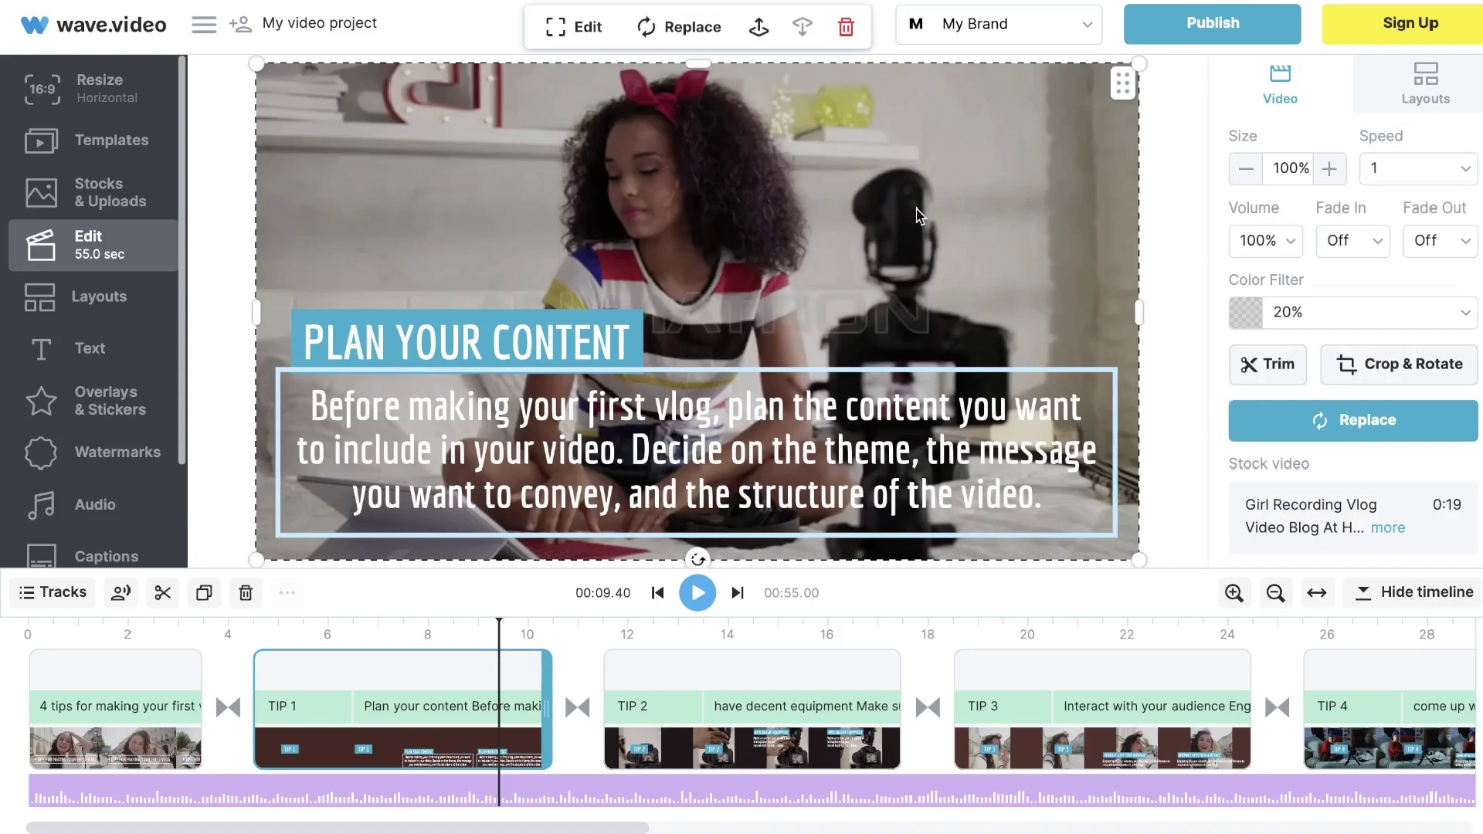
{"action": "scroll", "coordinate": [1240, 437], "scroll_direction": "down", "scroll_amount": 1}
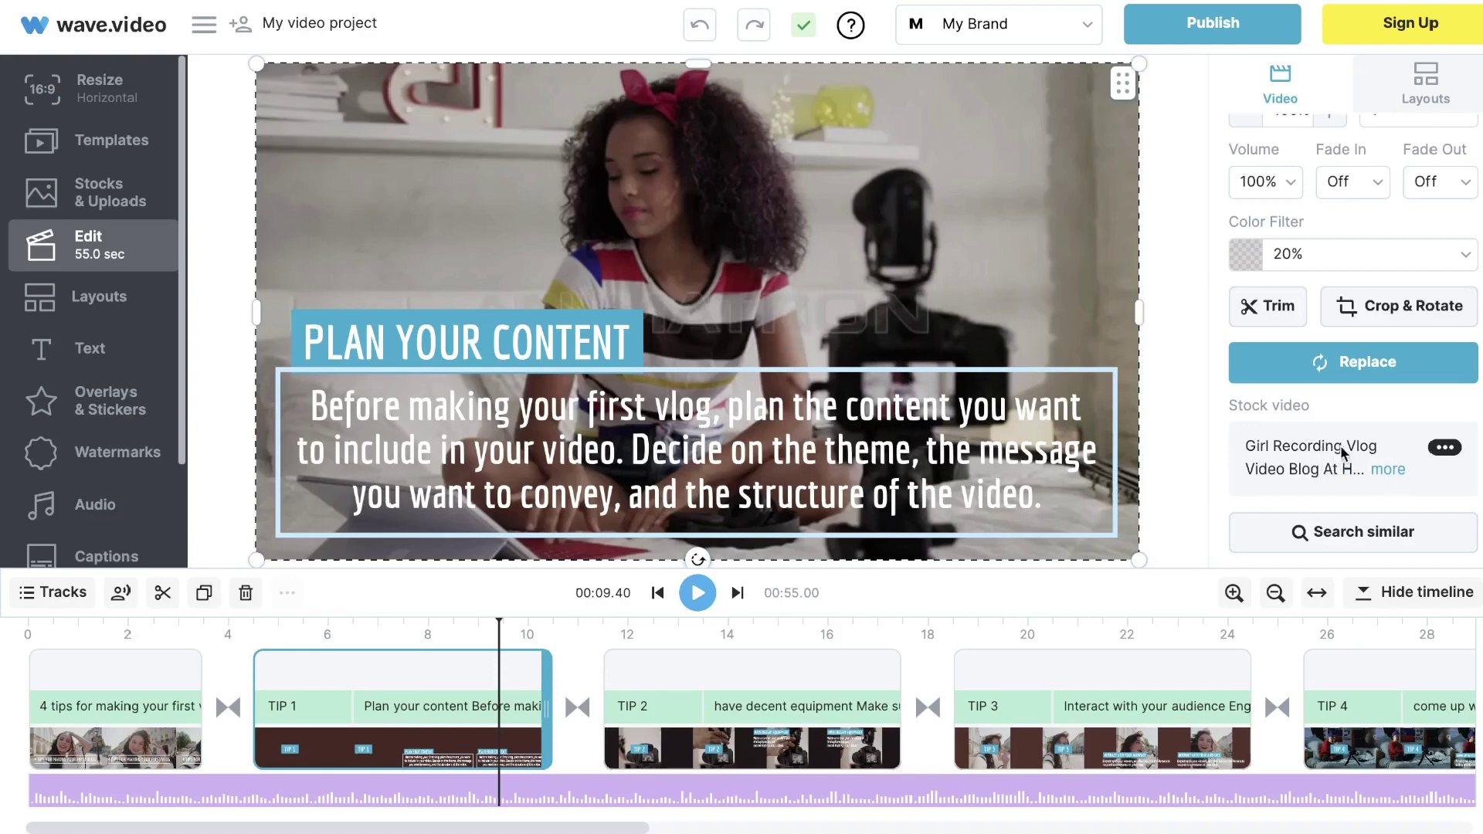
{"action": "left_click", "coordinate": [1364, 536]}
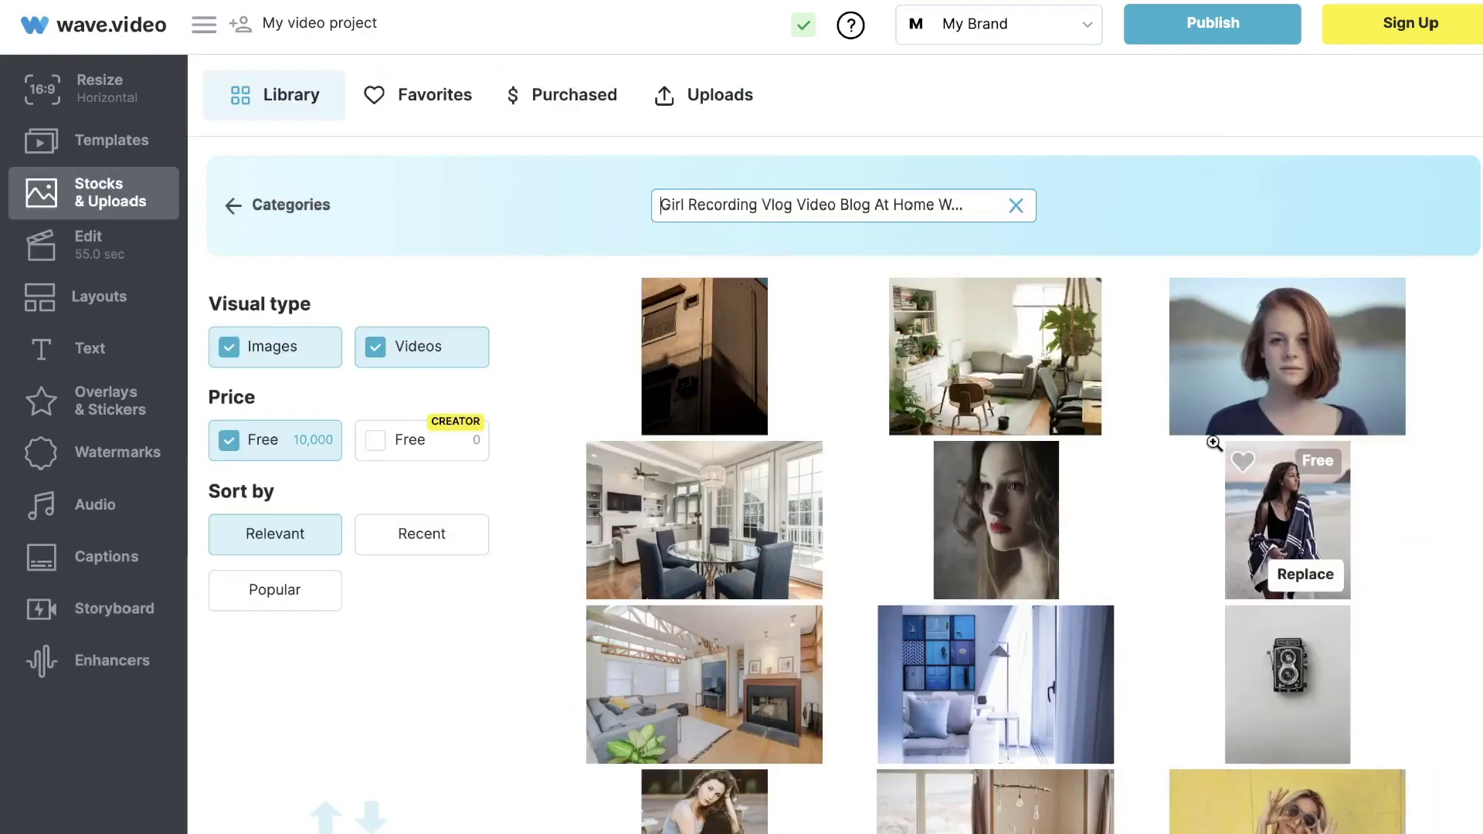
Step: Browse the similar-clip results, then start a new stock search for 'plan'
{"action": "scroll", "coordinate": [1073, 349], "scroll_direction": "down", "scroll_amount": 2}
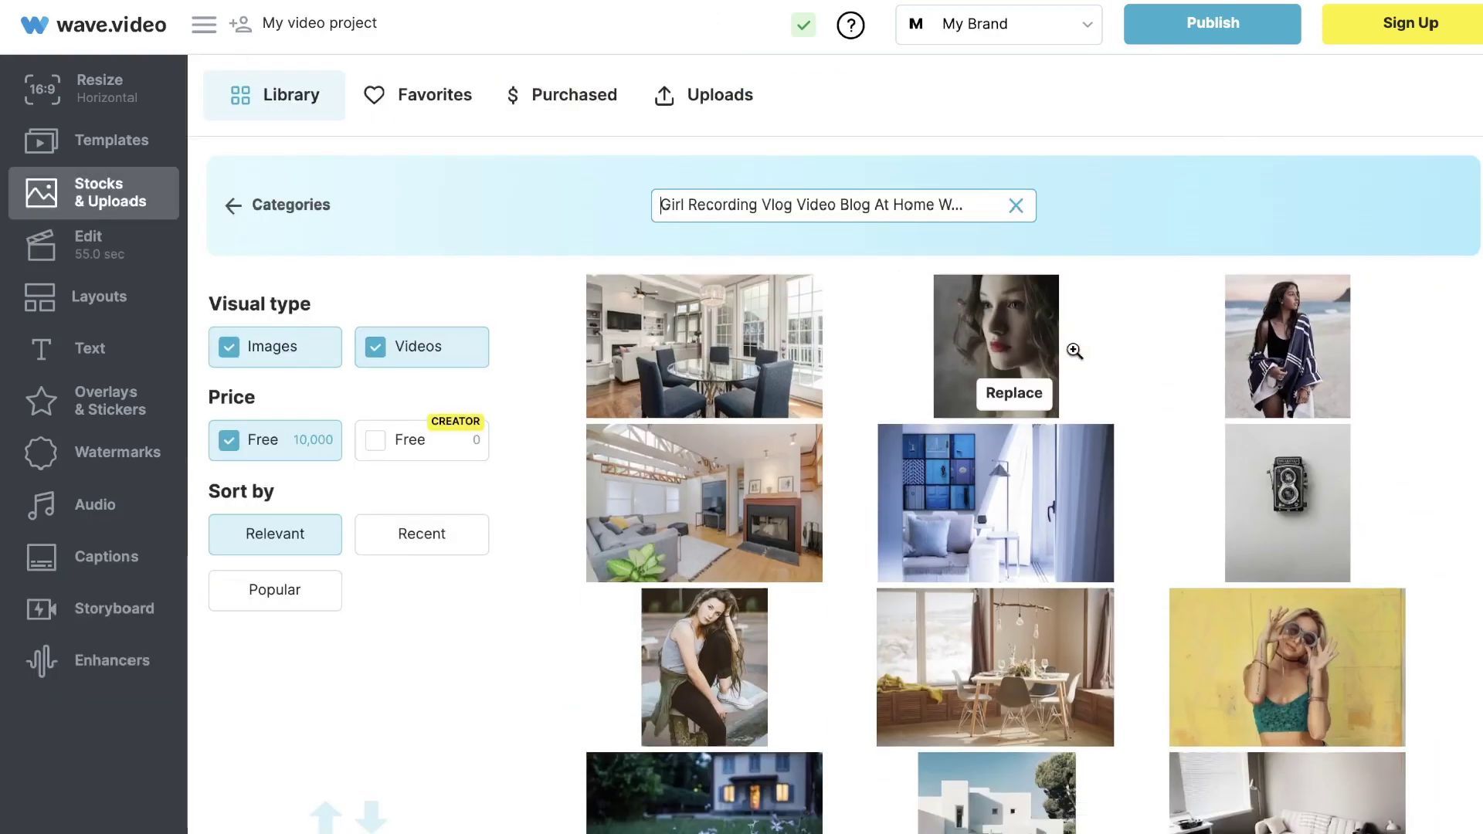
{"action": "scroll", "coordinate": [1074, 349], "scroll_direction": "down", "scroll_amount": 2}
{"action": "scroll", "coordinate": [1073, 349], "scroll_direction": "down", "scroll_amount": 2}
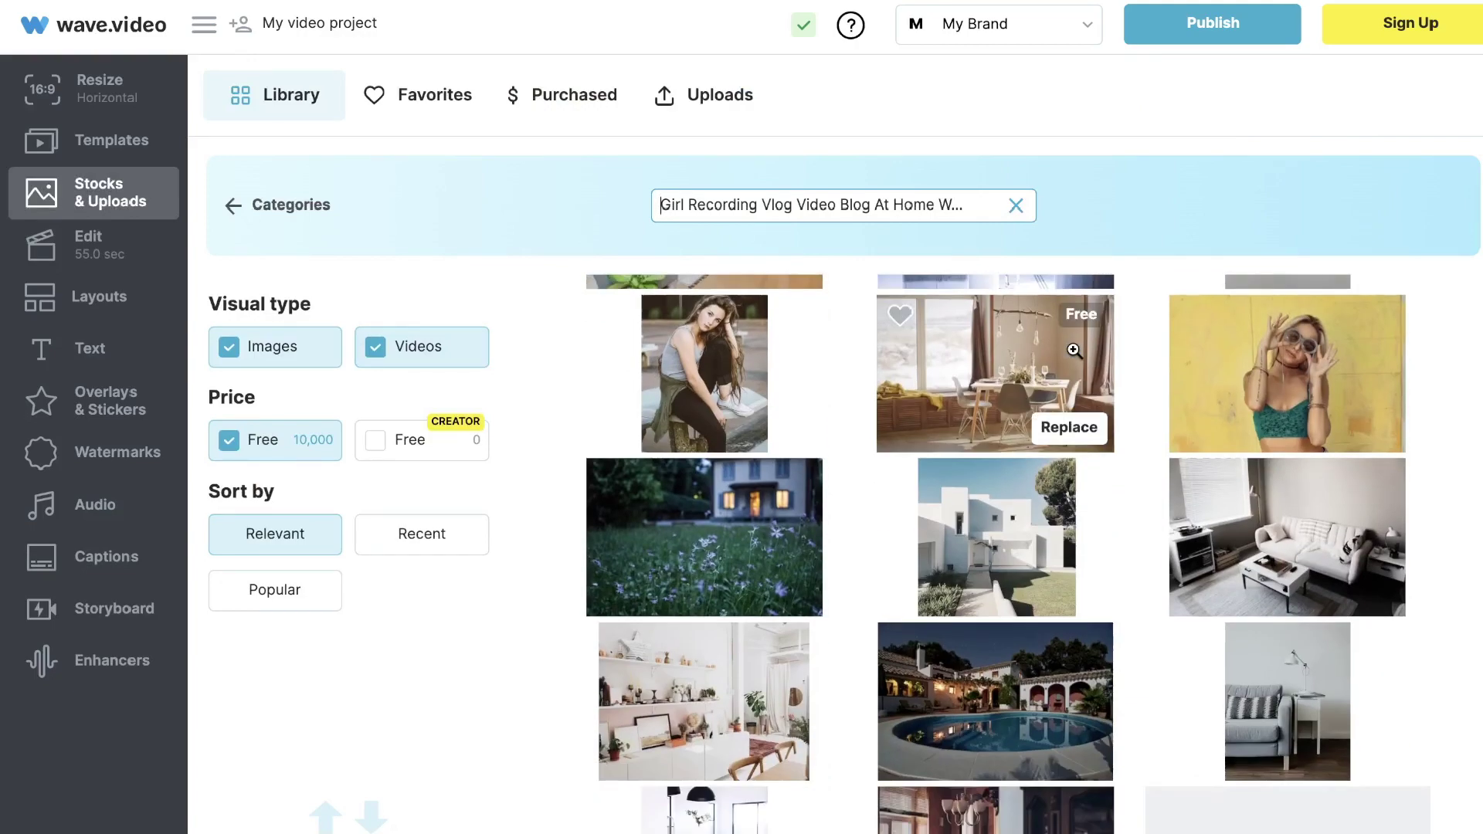
{"action": "scroll", "coordinate": [1074, 349], "scroll_direction": "down", "scroll_amount": 4}
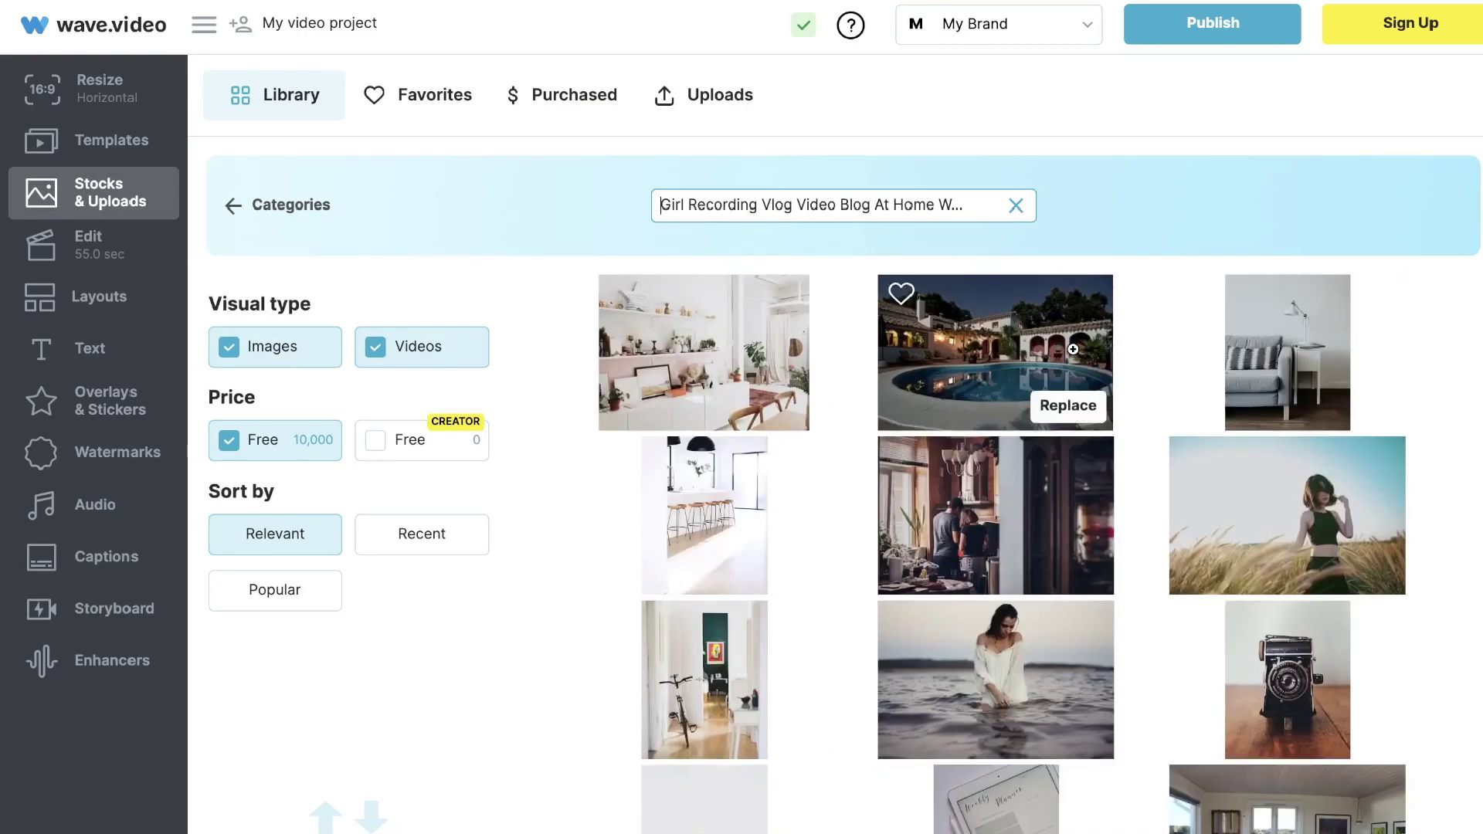
{"action": "scroll", "coordinate": [1074, 349], "scroll_direction": "down", "scroll_amount": 2}
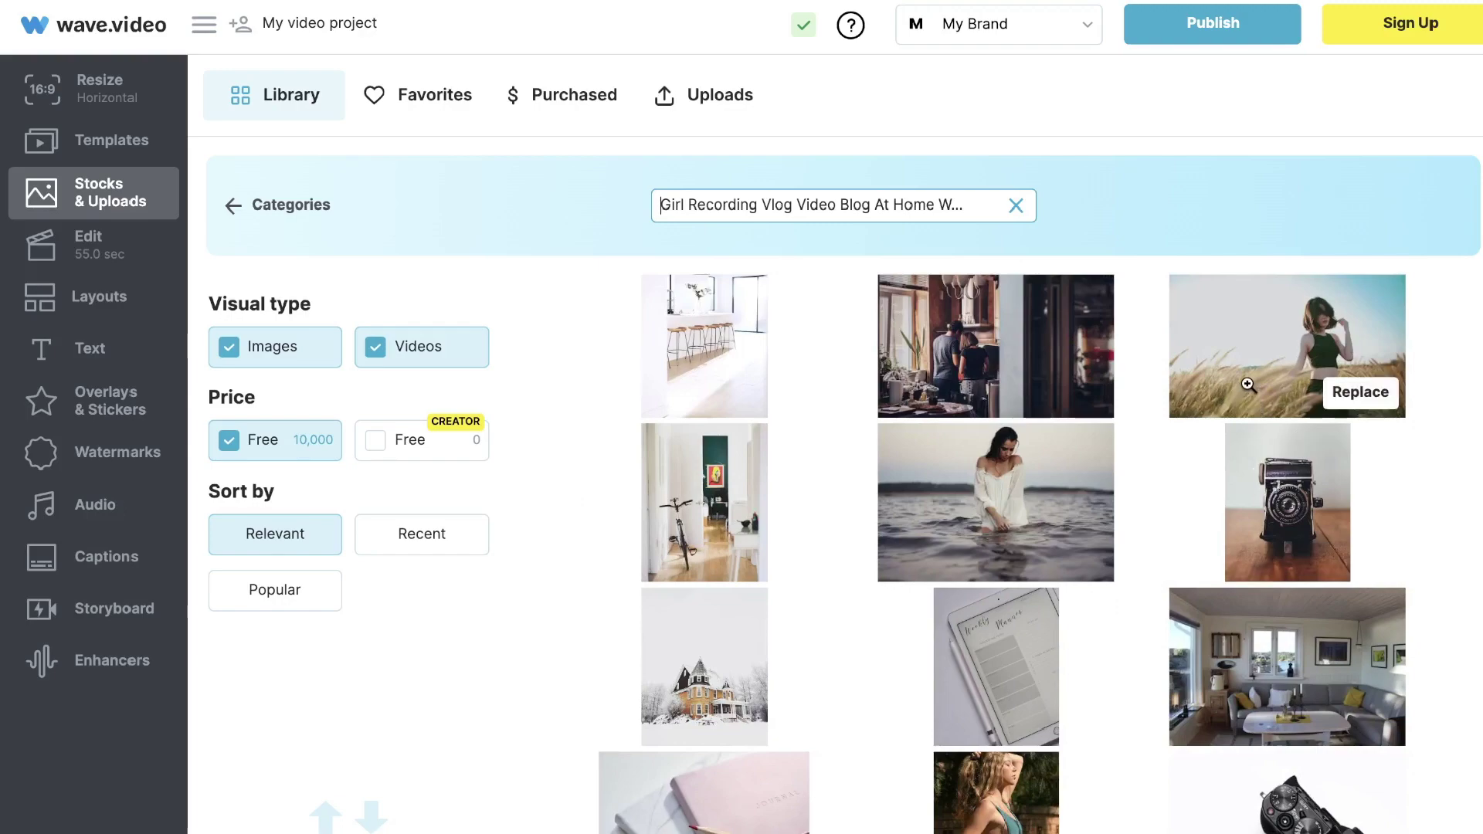
{"action": "scroll", "coordinate": [953, 384], "scroll_direction": "down", "scroll_amount": 4}
{"action": "scroll", "coordinate": [952, 384], "scroll_direction": "down", "scroll_amount": 3}
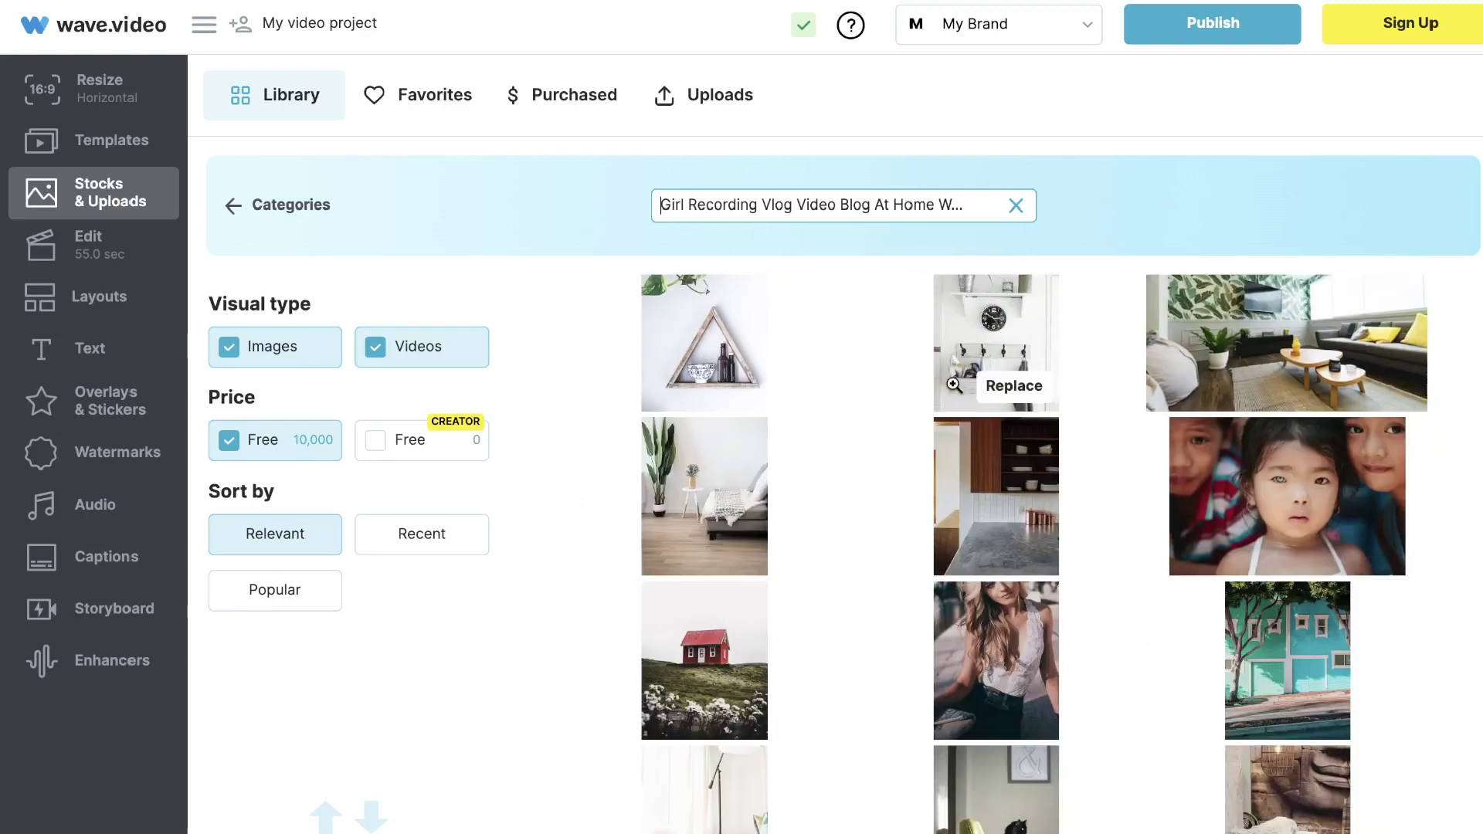
{"action": "scroll", "coordinate": [1081, 464], "scroll_direction": "up", "scroll_amount": 6}
{"action": "left_click", "coordinate": [851, 204]}
{"action": "type", "text": "plan"}
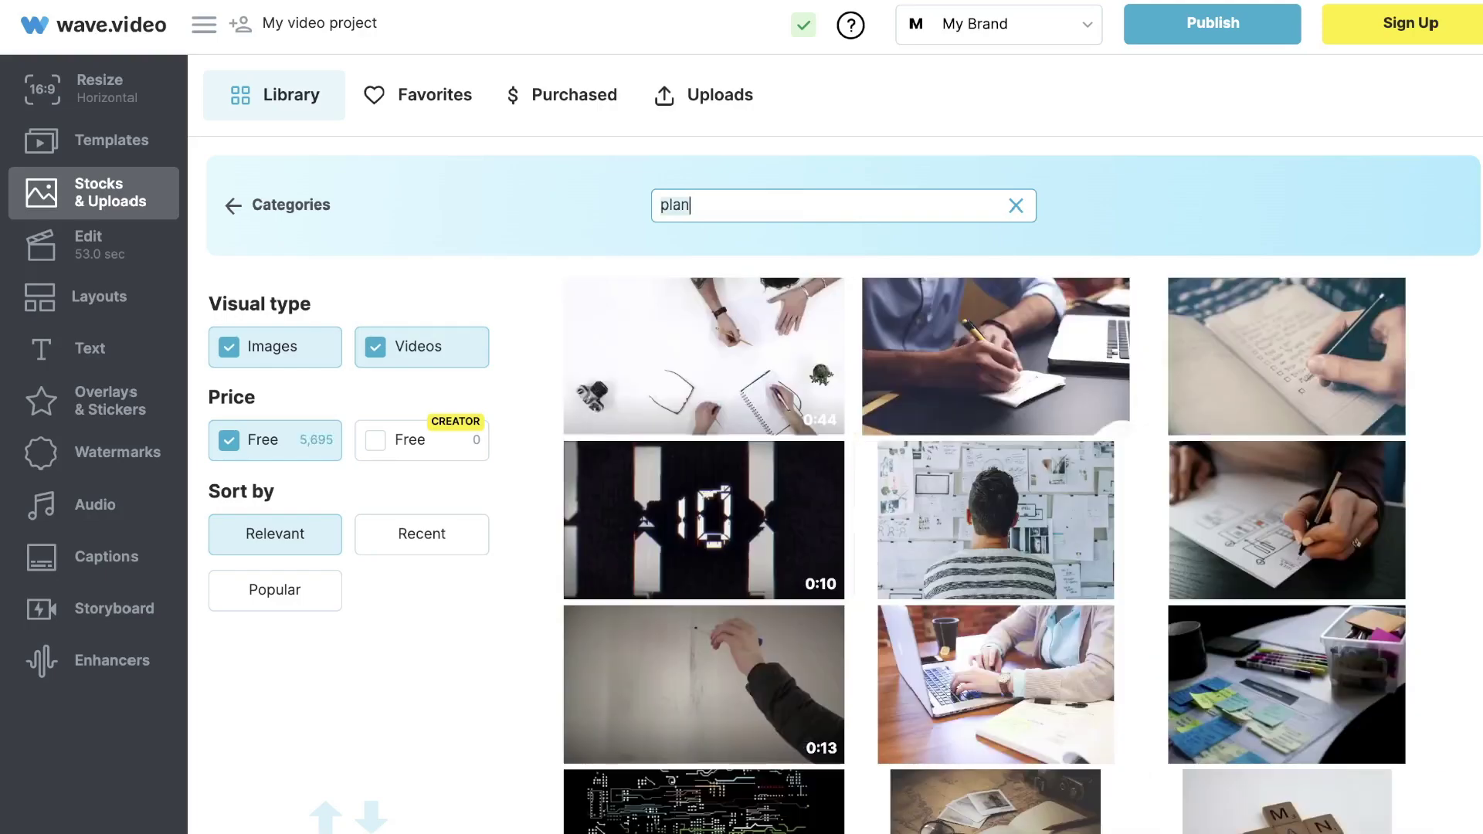
Step: Add the 0:44 overhead hands-planning clip as TIP 1's background, then select TIP 2 and copy ChatGPT tip text
{"action": "left_click", "coordinate": [845, 331]}
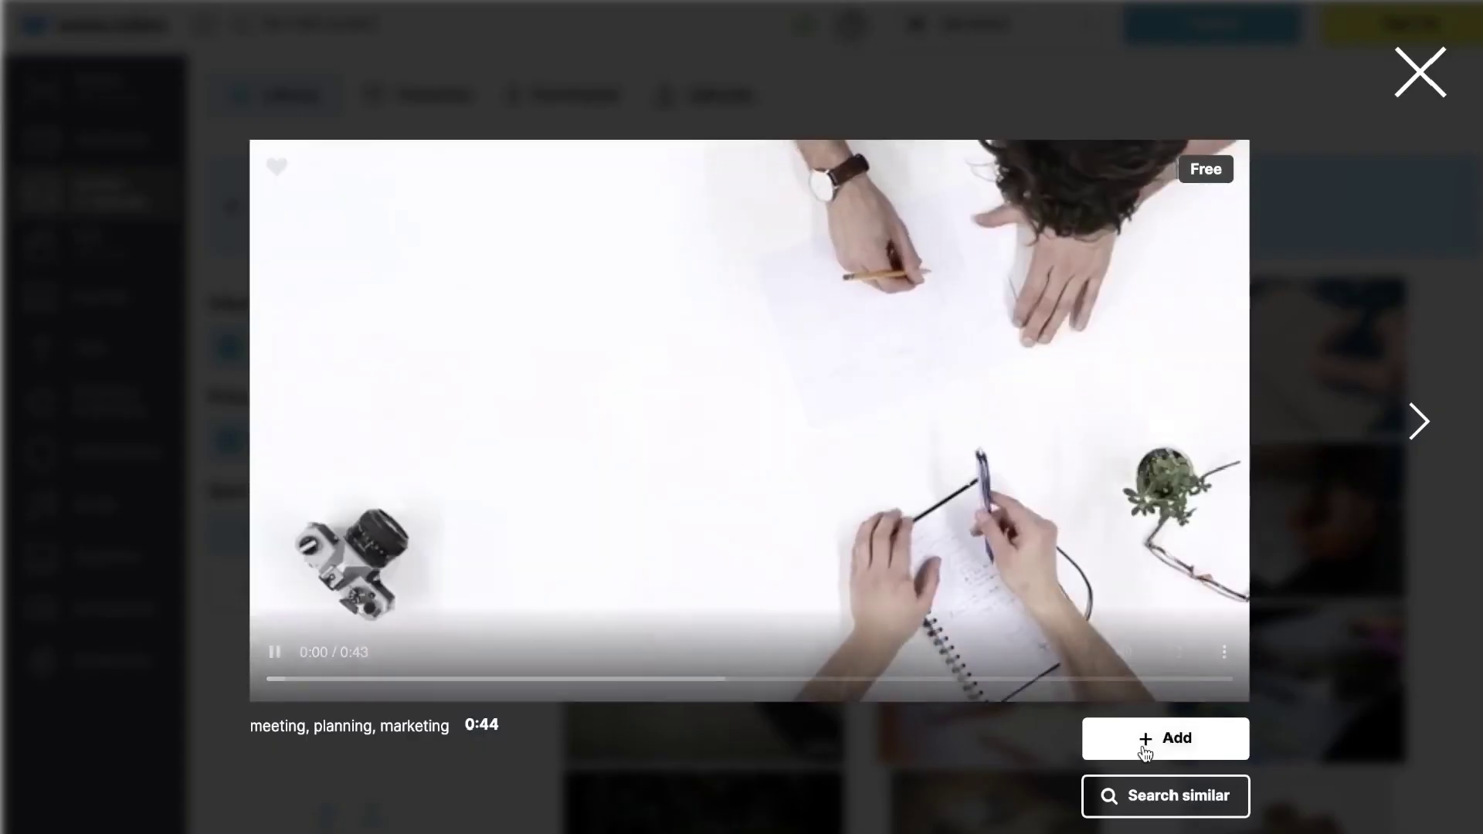
{"action": "left_click", "coordinate": [1147, 739]}
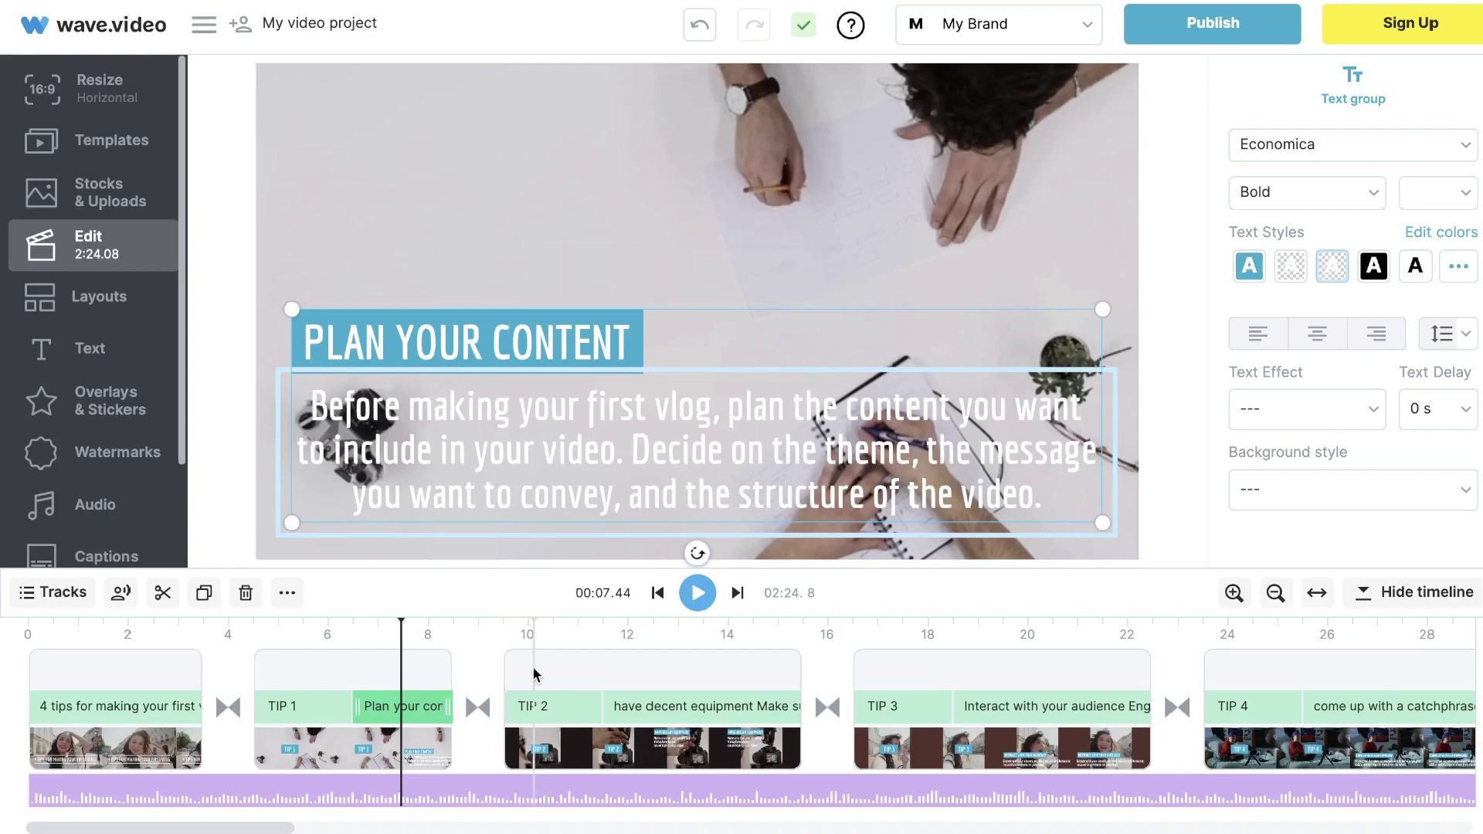
{"action": "left_click", "coordinate": [611, 677]}
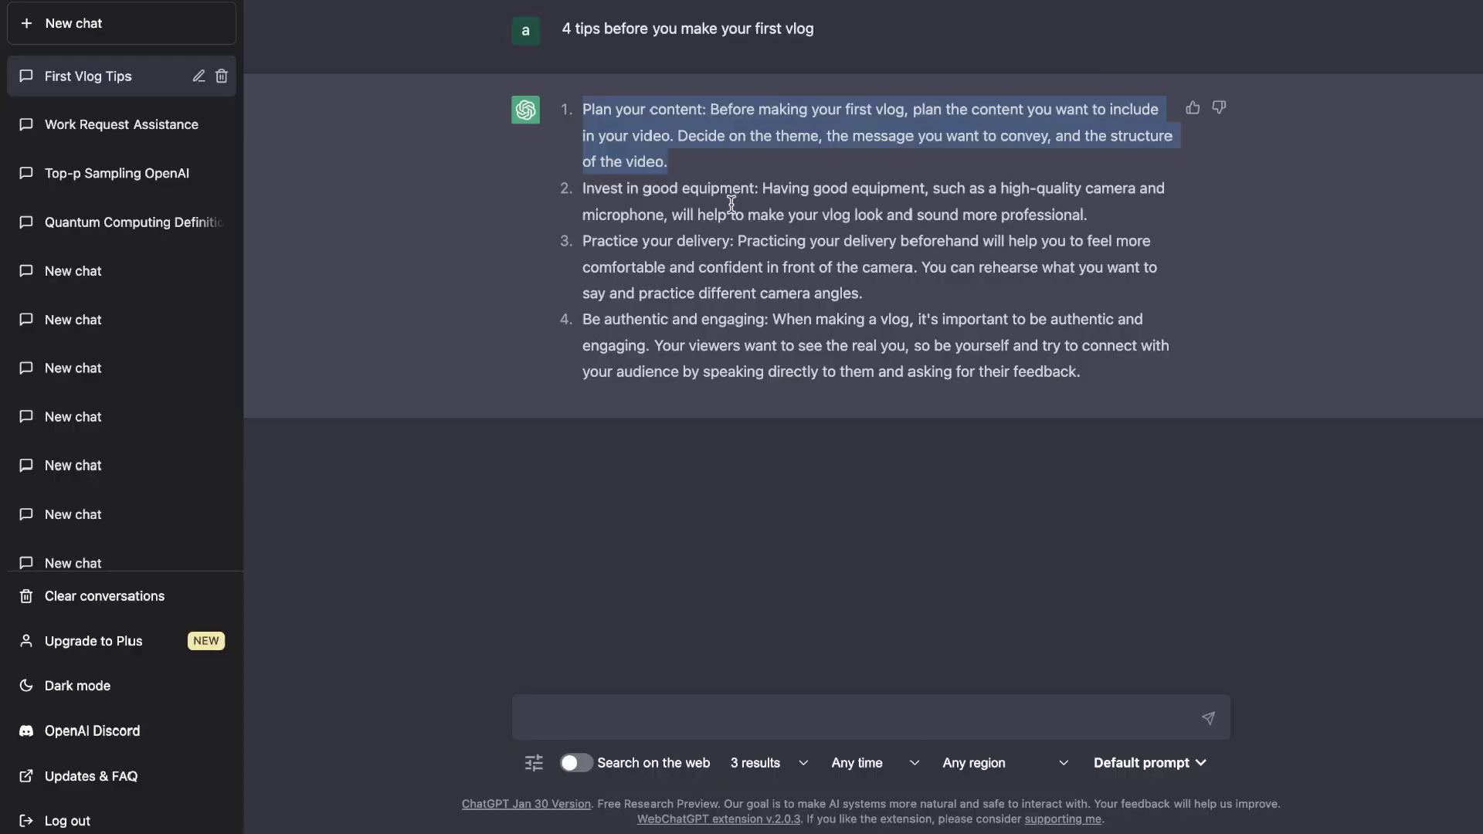
{"action": "left_click", "coordinate": [747, 204]}
{"action": "left_click_drag", "start_coordinate": [1149, 242], "coordinate": [785, 241]}
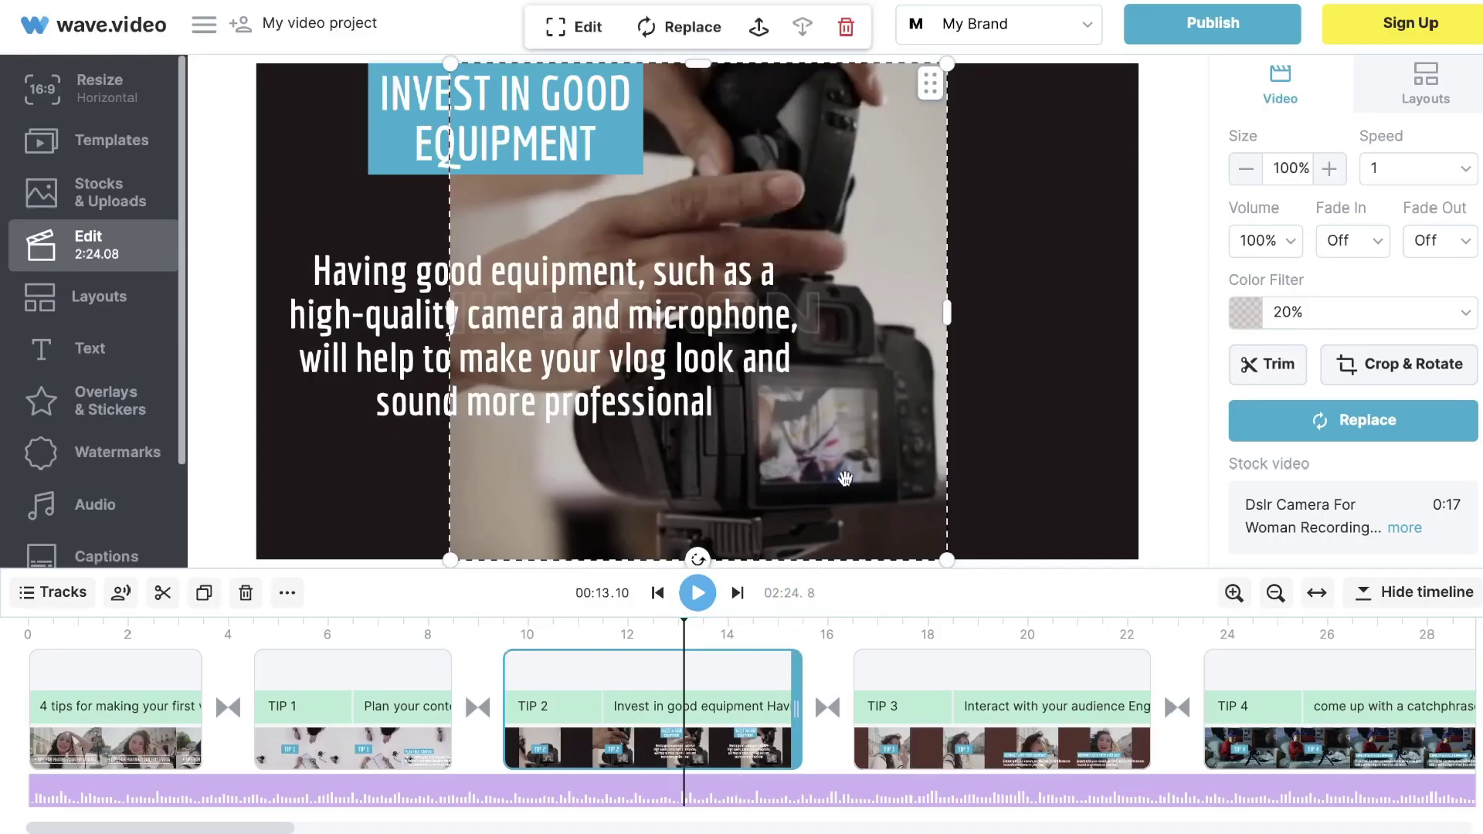
Step: Replace TIP 2's background with the Stock Library photo of camera gear on a wooden table
{"action": "mouse_move", "coordinate": [815, 469]}
{"action": "left_click", "coordinate": [680, 27]}
{"action": "left_click", "coordinate": [680, 176]}
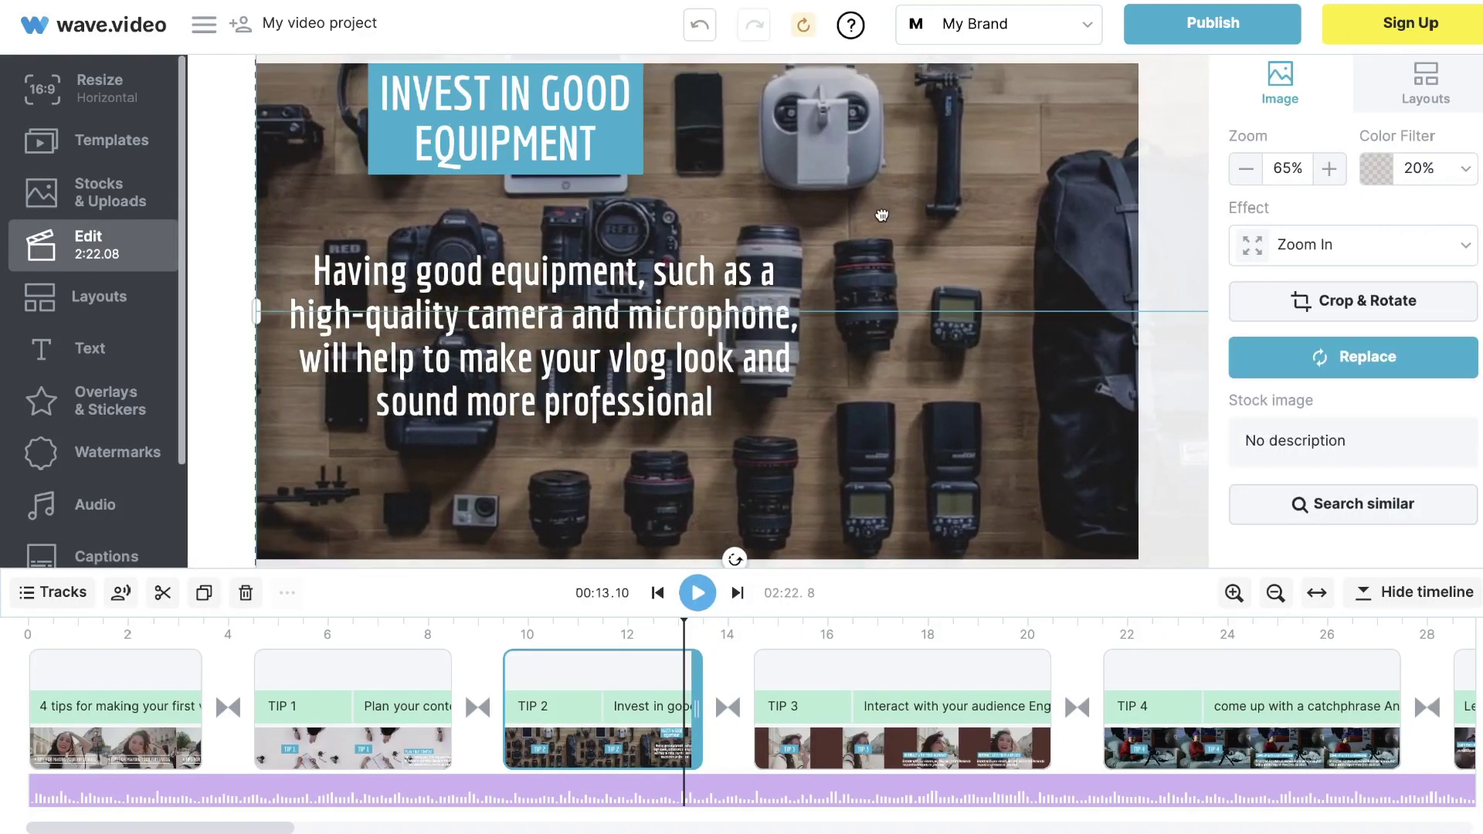
{"action": "left_click", "coordinate": [538, 706]}
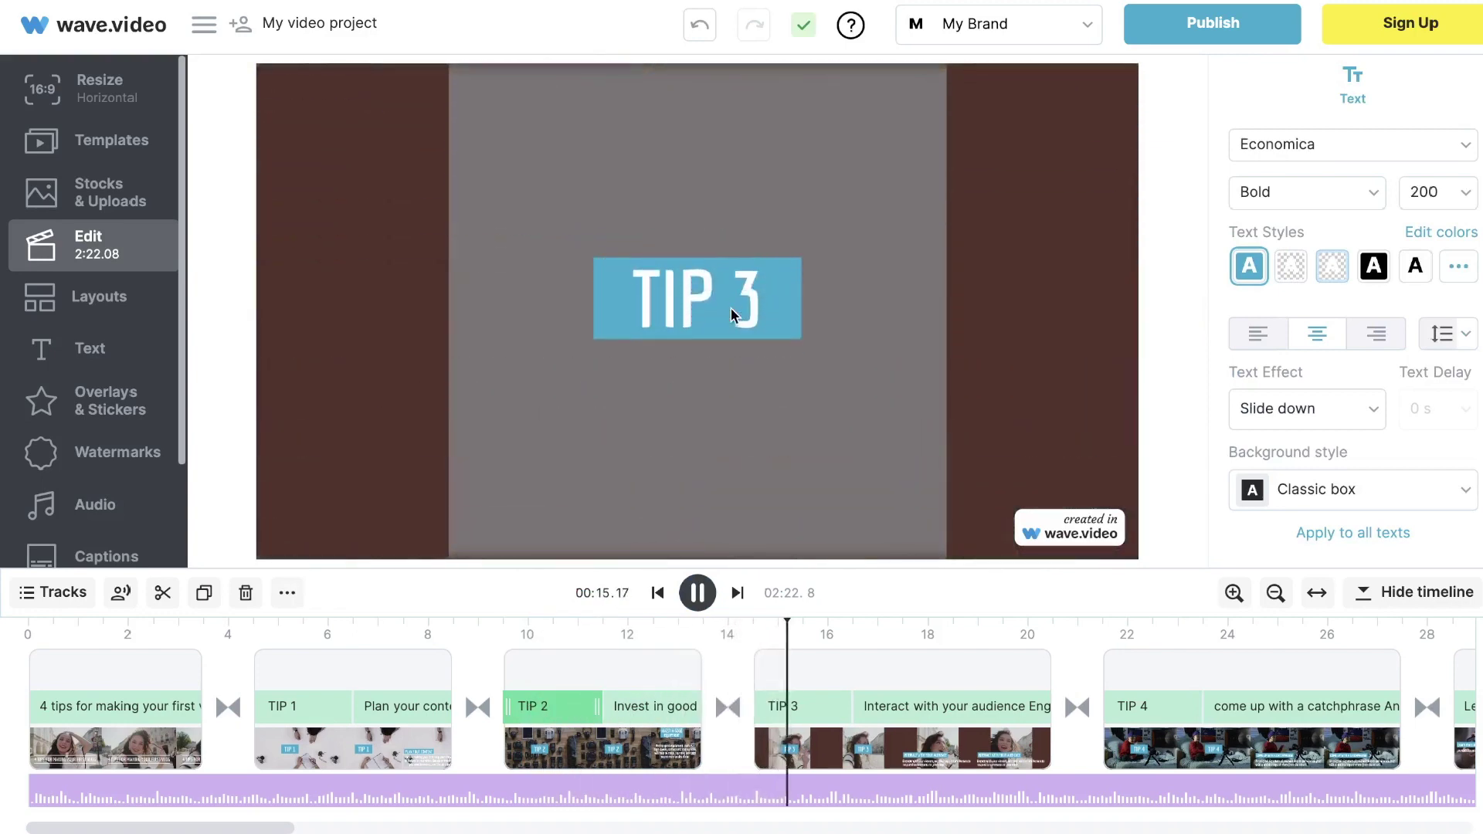
{"action": "left_click", "coordinate": [661, 746]}
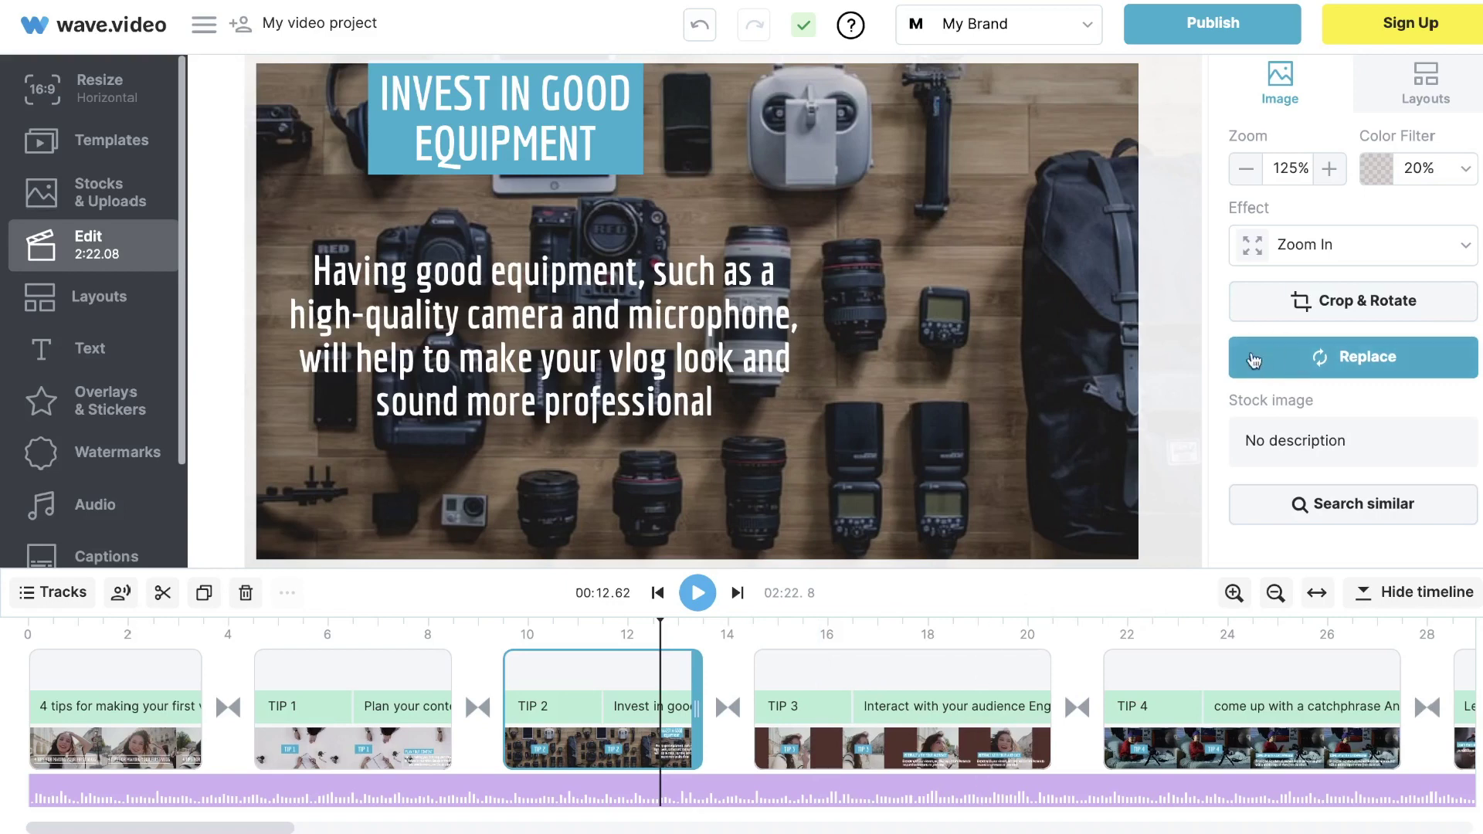
Step: Add the smiley emoji sticker to TIP 2 and place it right of the text
{"action": "left_click", "coordinate": [138, 304]}
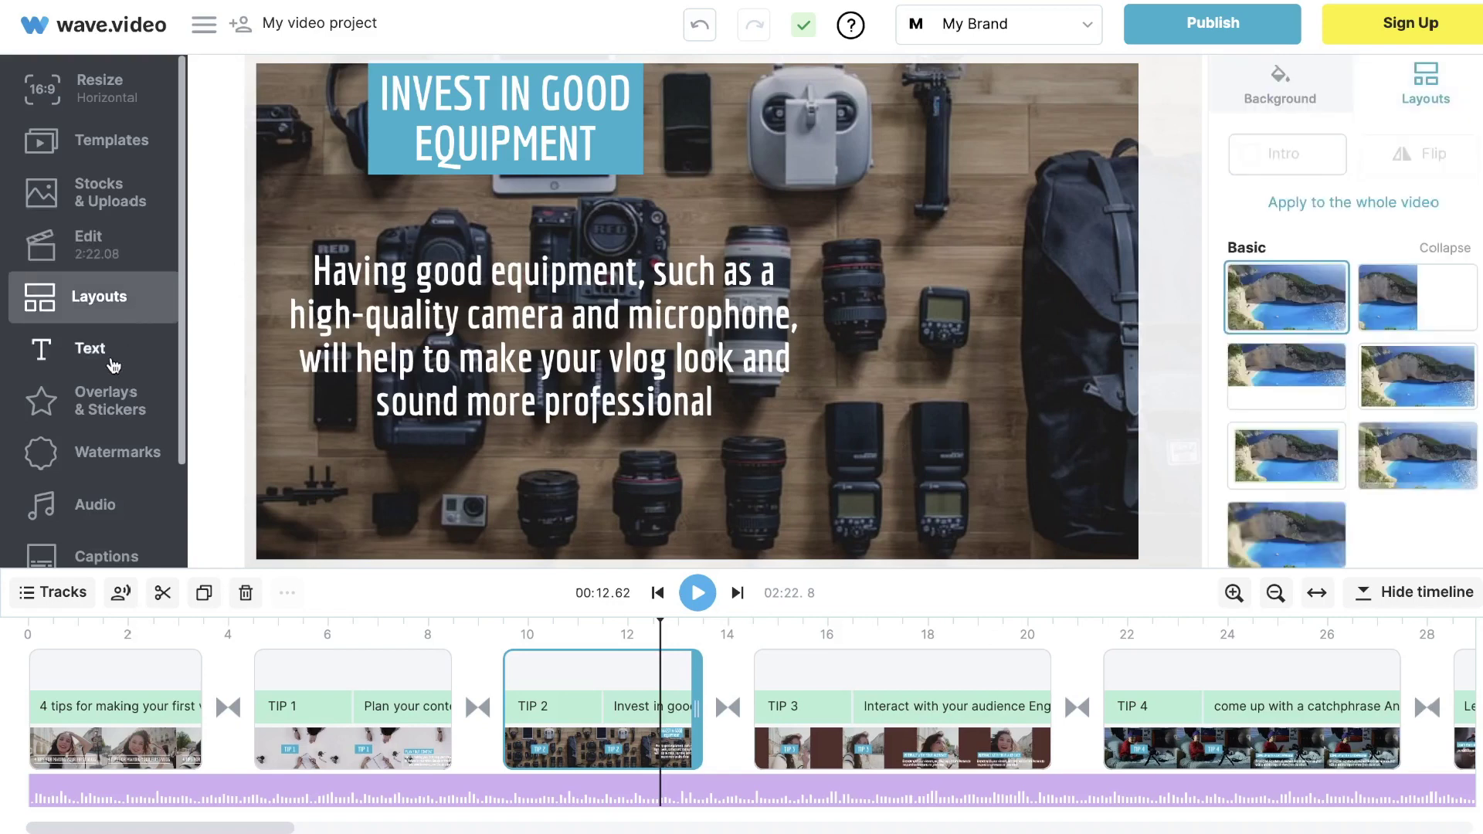
{"action": "left_click", "coordinate": [114, 364]}
{"action": "left_click", "coordinate": [123, 396]}
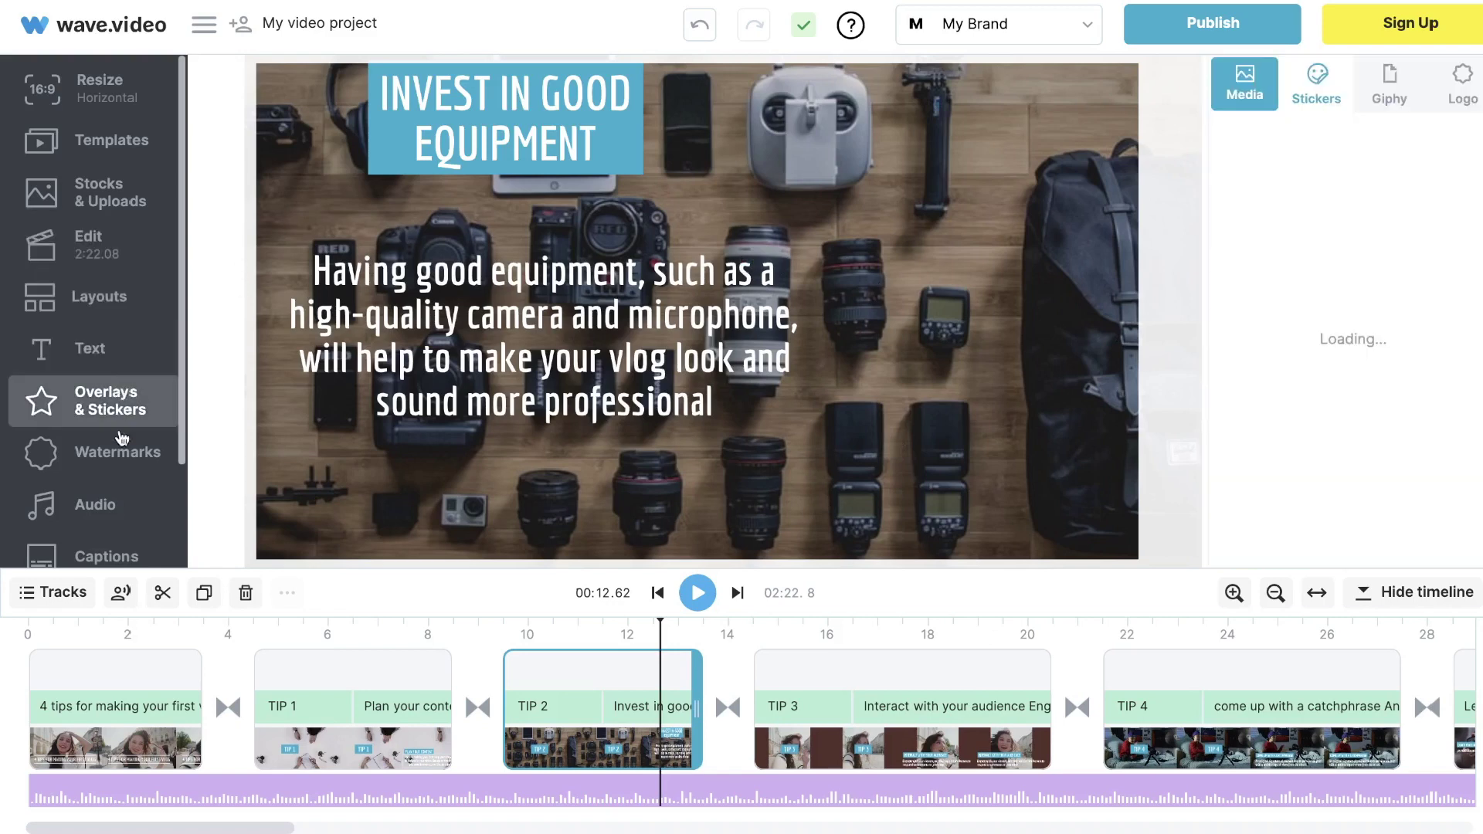
{"action": "left_click", "coordinate": [1248, 185]}
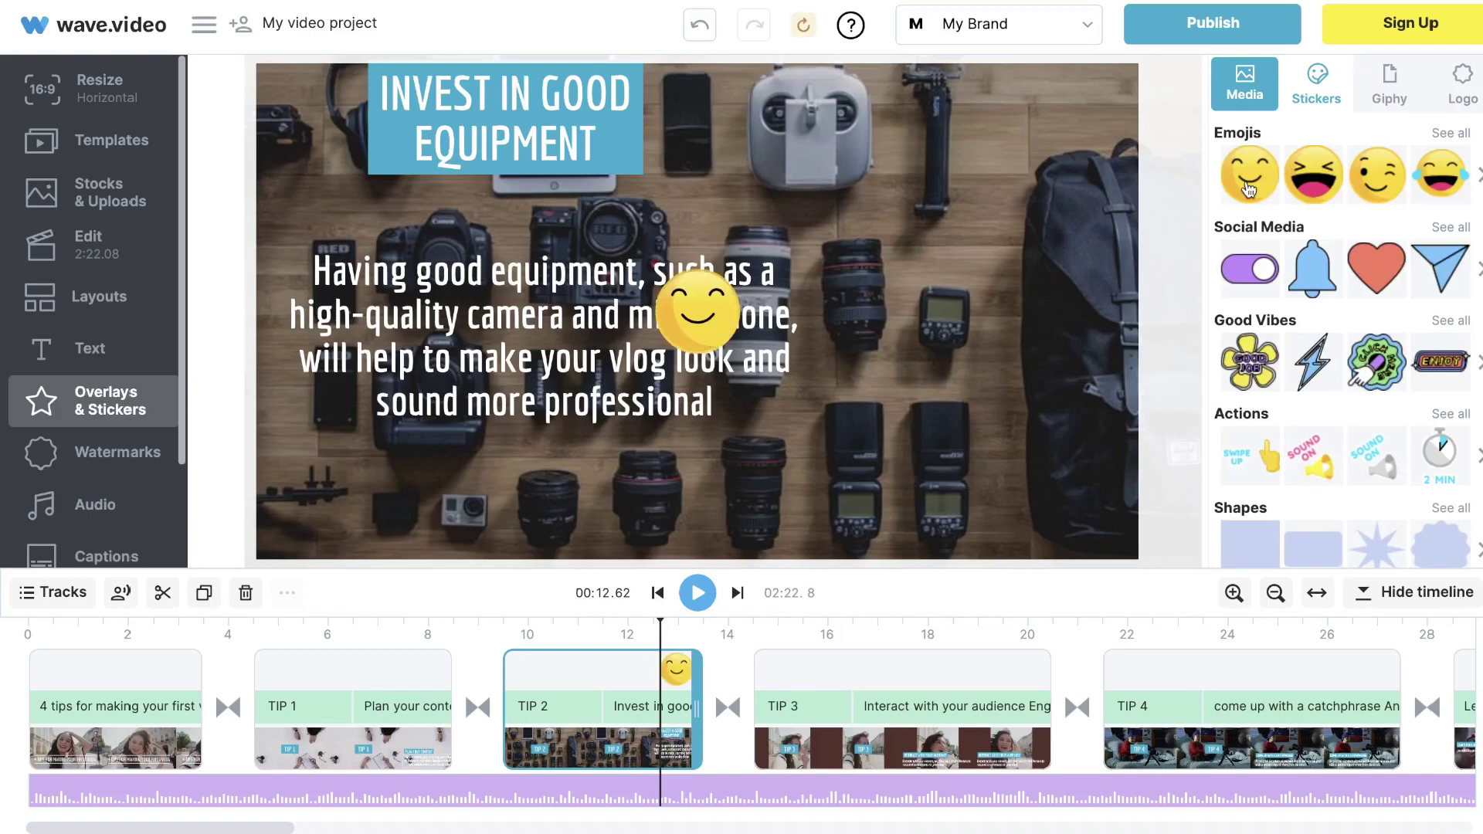
{"action": "left_click_drag", "start_coordinate": [718, 333], "coordinate": [1081, 306]}
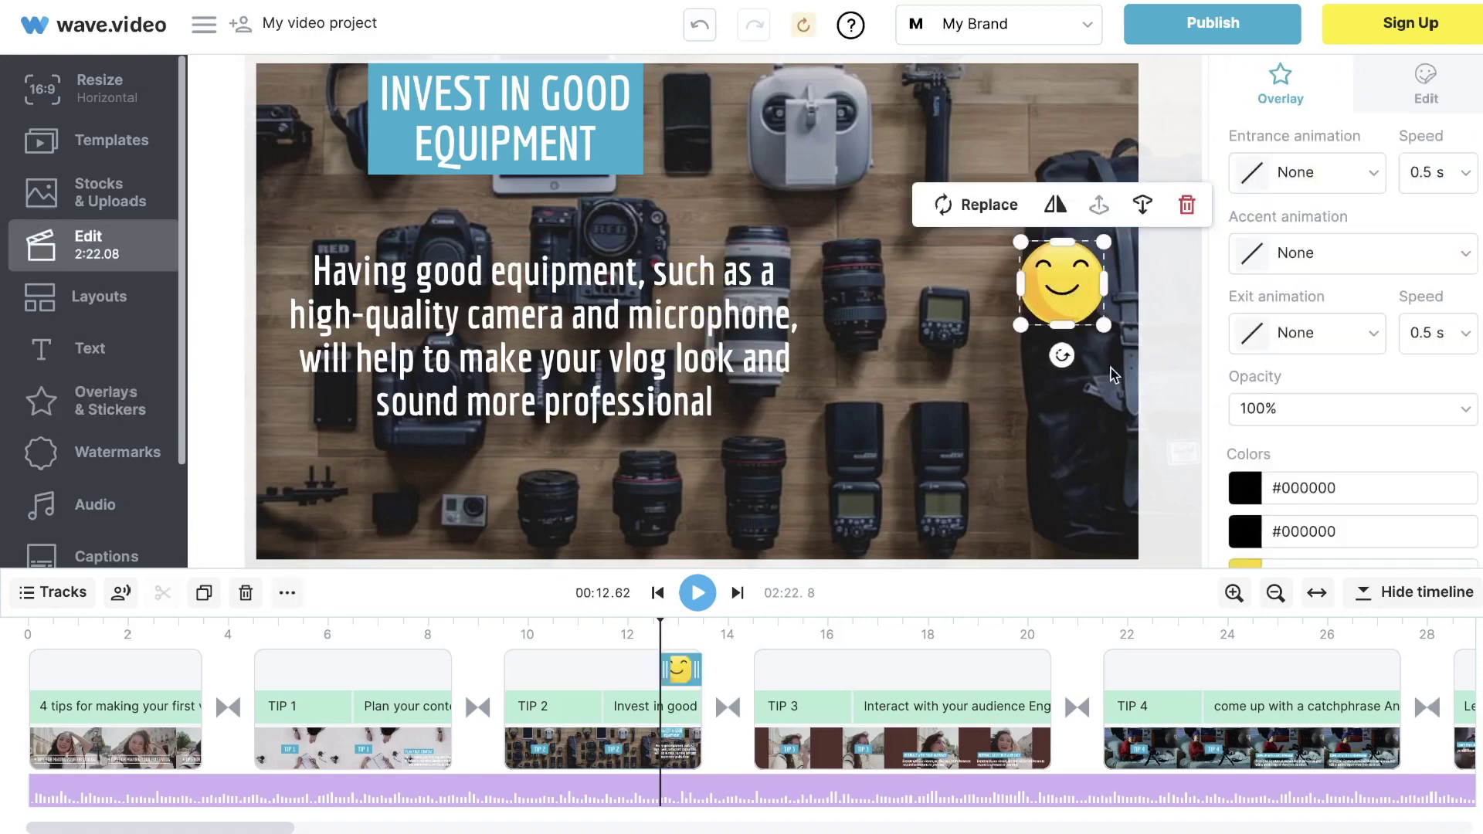
Step: Browse the For Business music tracks like Growing Business, then open Captions
{"action": "left_click", "coordinate": [90, 506]}
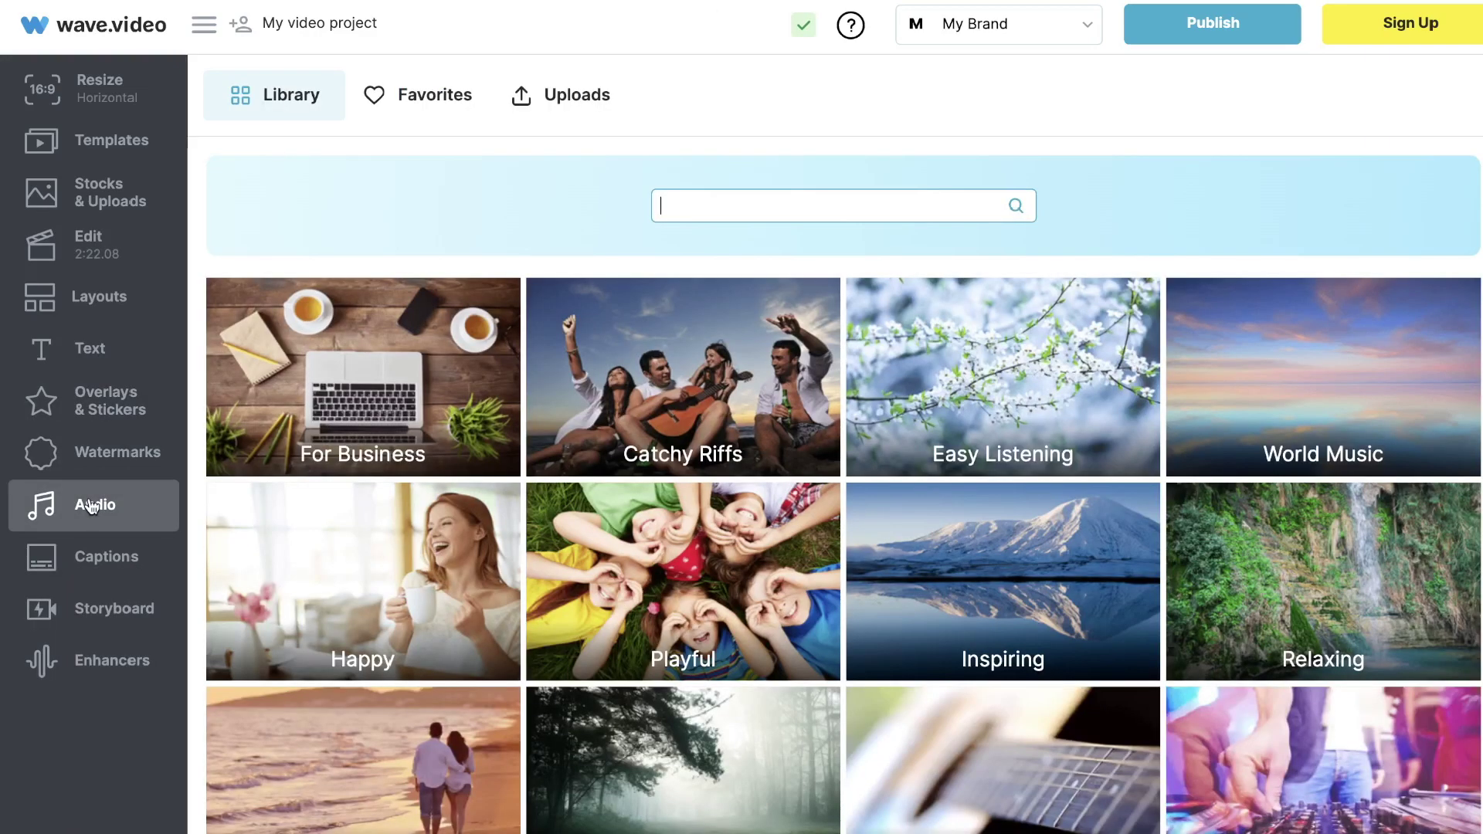
{"action": "left_click", "coordinate": [479, 363]}
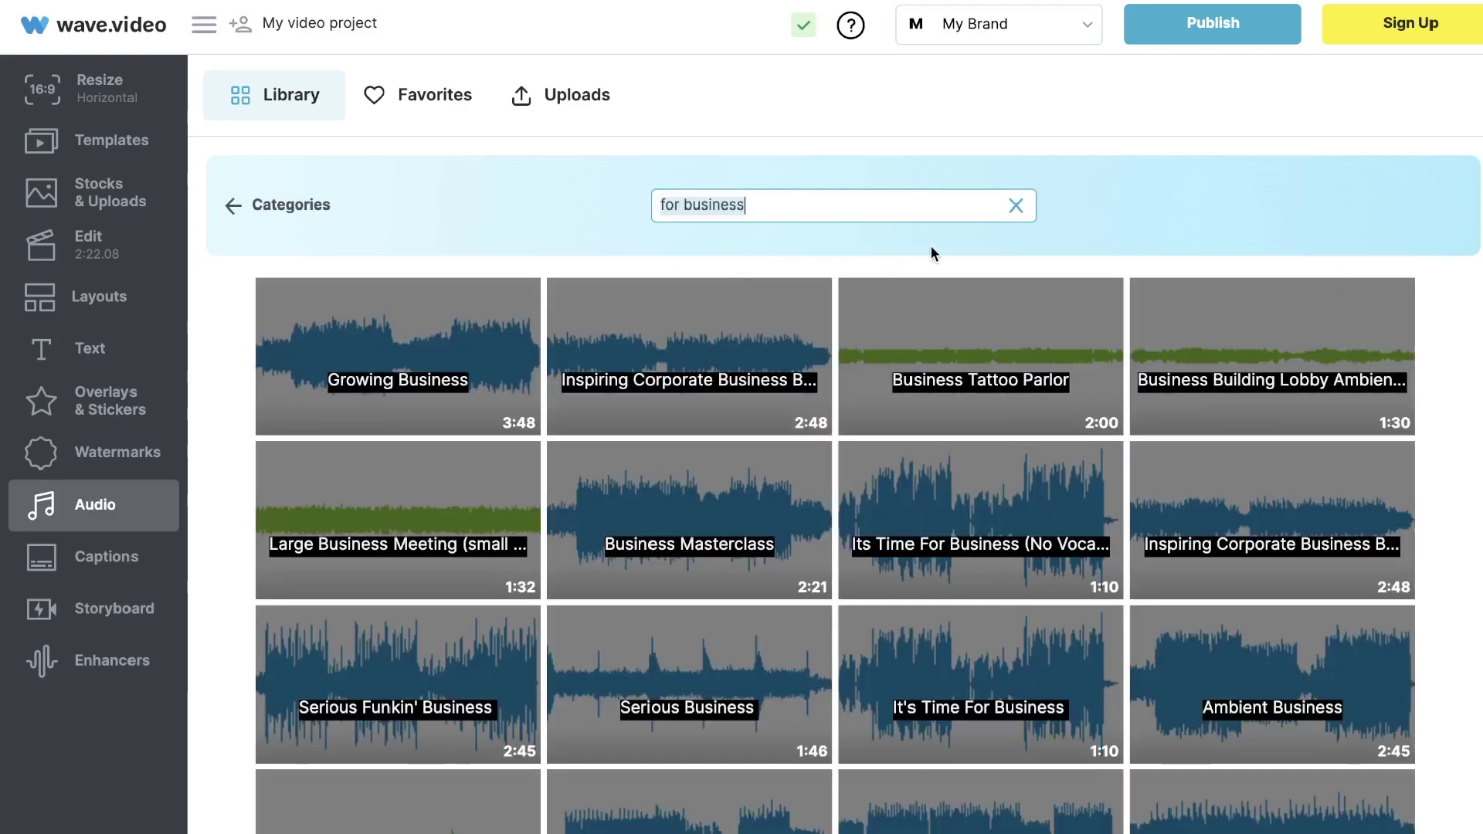
{"action": "left_click", "coordinate": [1022, 210]}
{"action": "mouse_move", "coordinate": [1032, 305]}
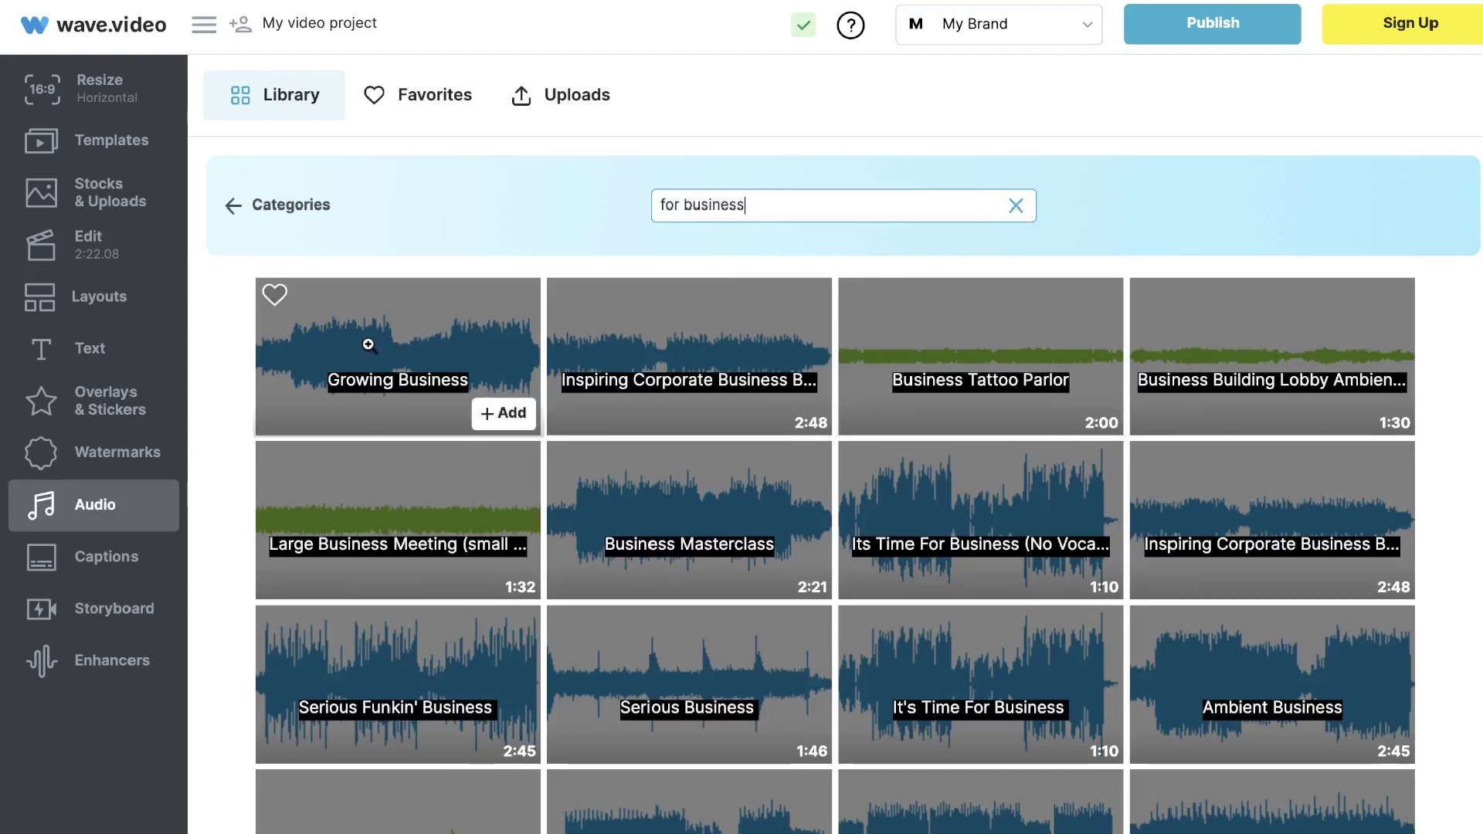
{"action": "left_click", "coordinate": [107, 558]}
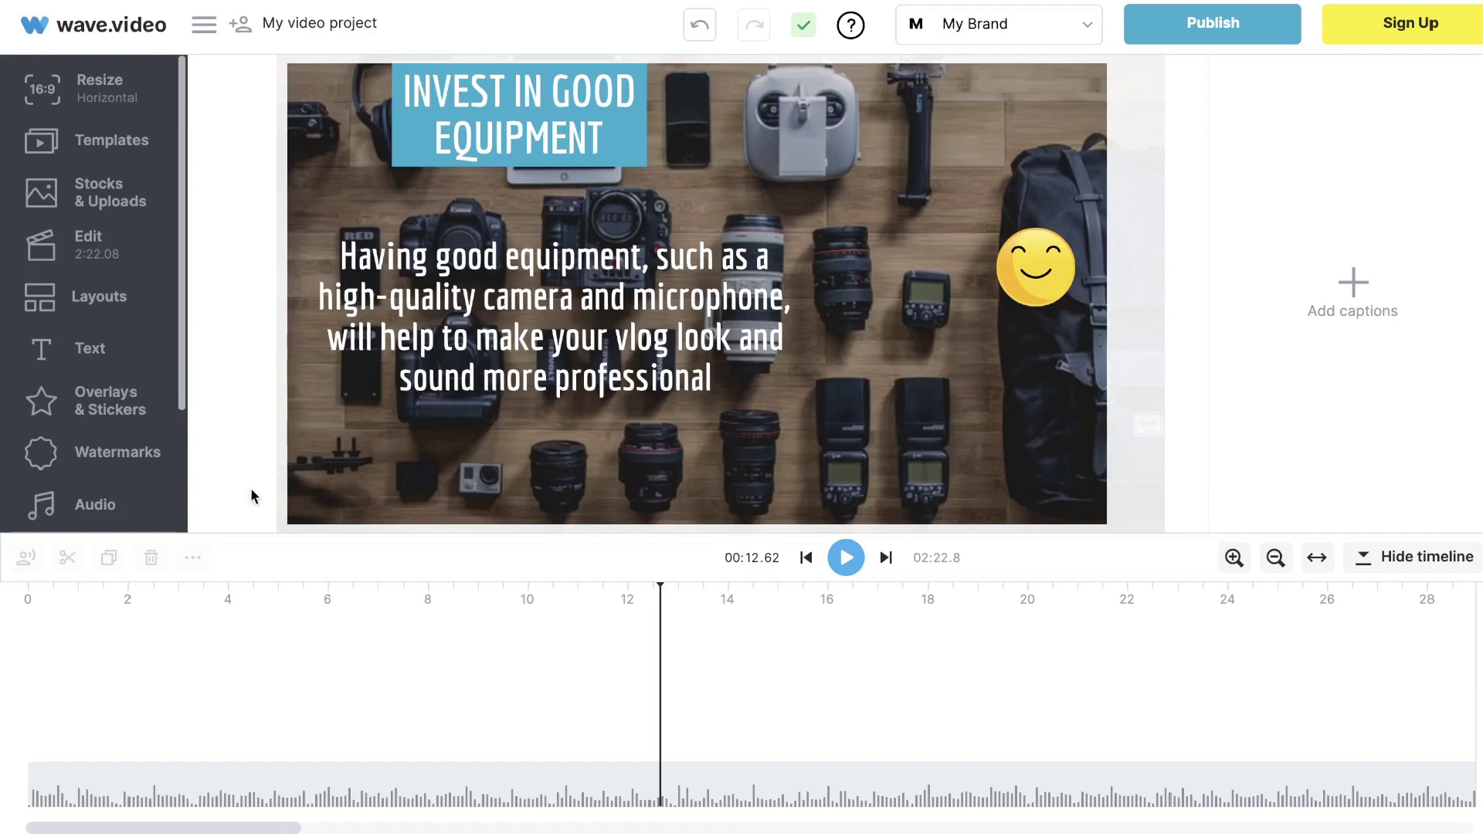
Step: Open Enhancers and look through Progress Bars and Countdown, ending on the Waveforms settings
{"action": "left_click", "coordinate": [103, 514]}
{"action": "left_click", "coordinate": [102, 605]}
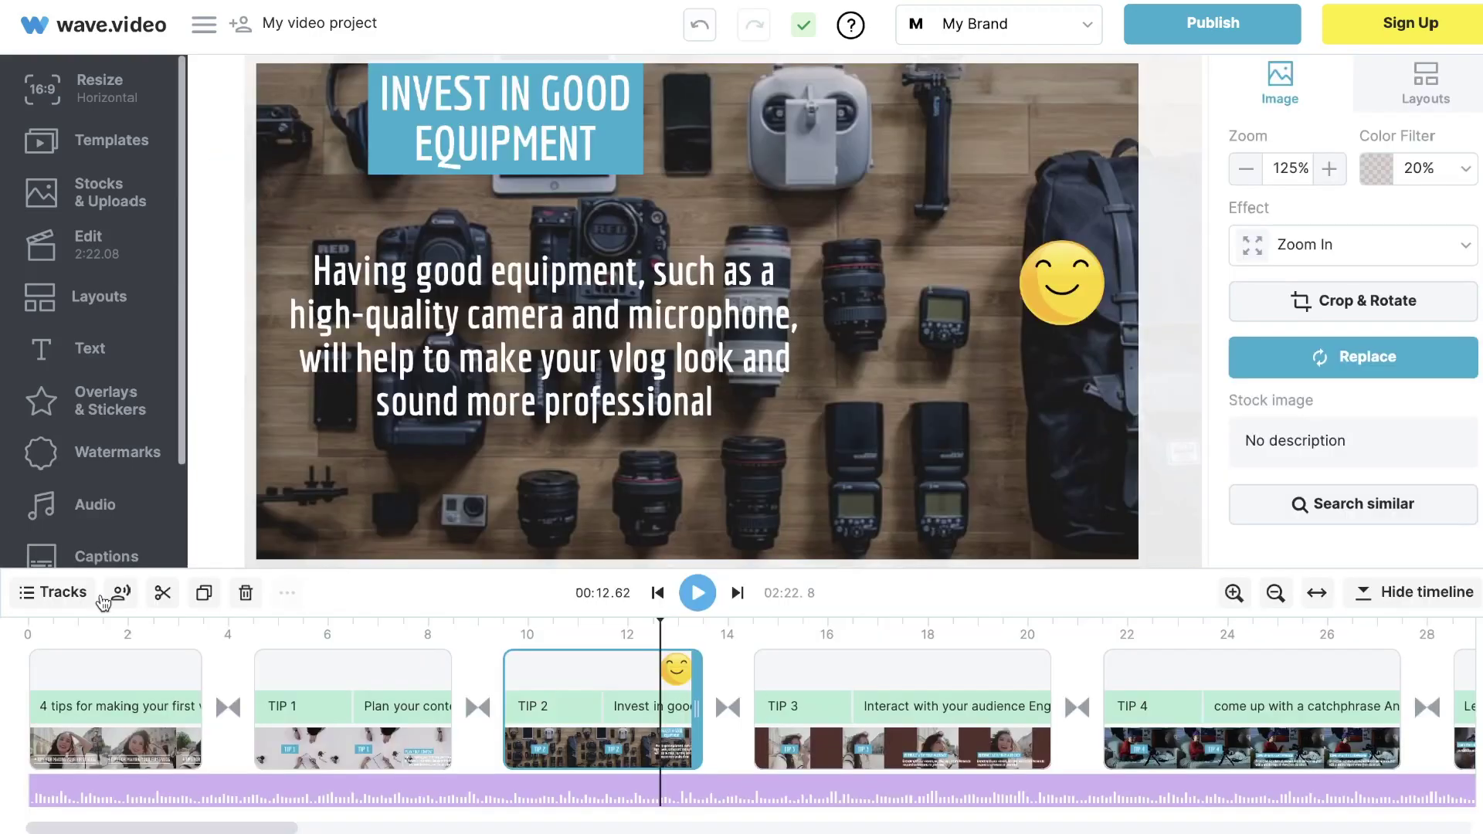
{"action": "scroll", "coordinate": [97, 434], "scroll_direction": "down", "scroll_amount": 3}
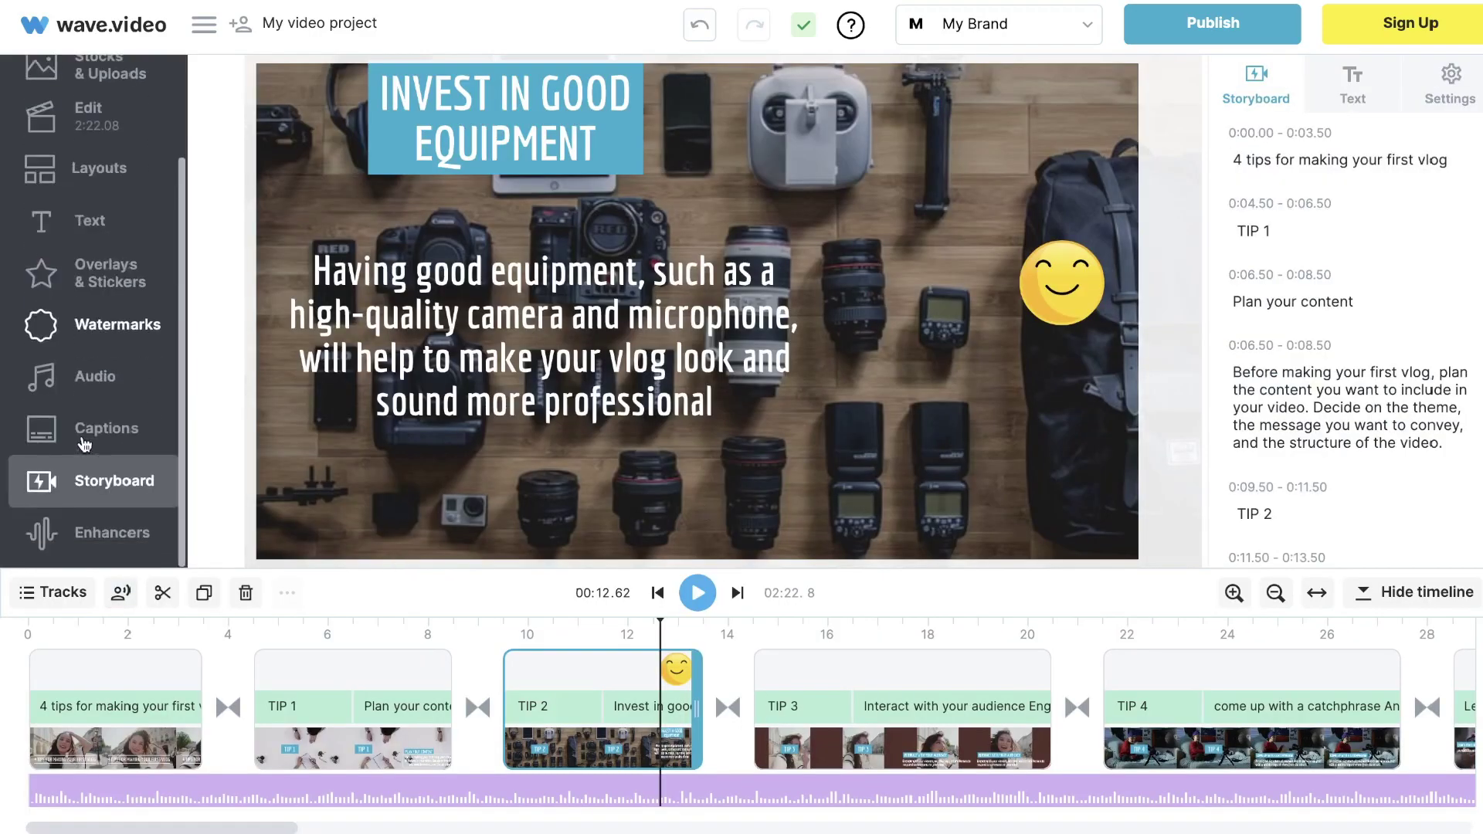
{"action": "left_click", "coordinate": [142, 530]}
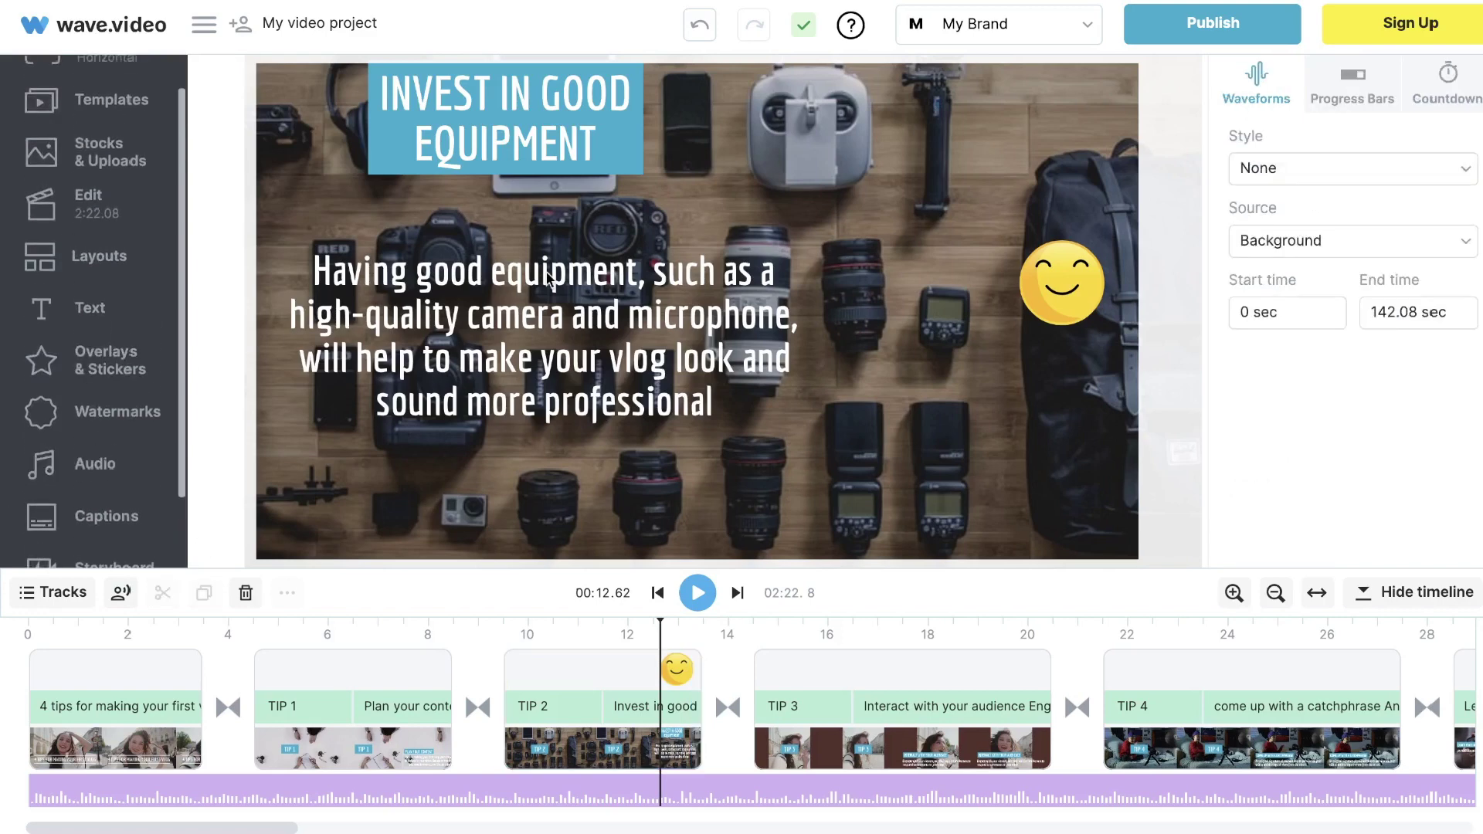
{"action": "left_click", "coordinate": [1372, 93]}
{"action": "left_click", "coordinate": [1415, 91]}
{"action": "left_click", "coordinate": [1263, 96]}
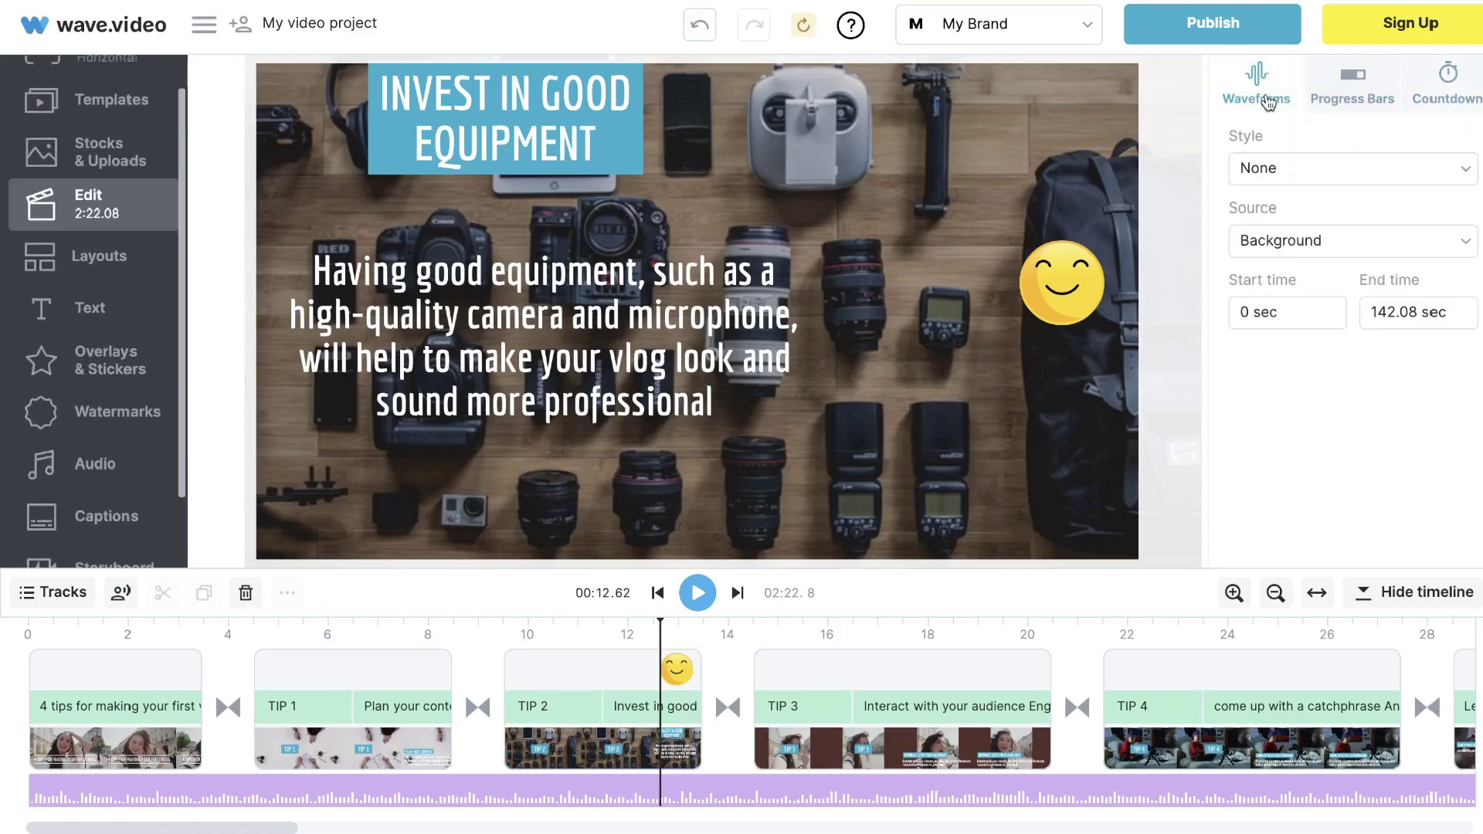
{"action": "scroll", "coordinate": [60, 247], "scroll_direction": "up", "scroll_amount": 1}
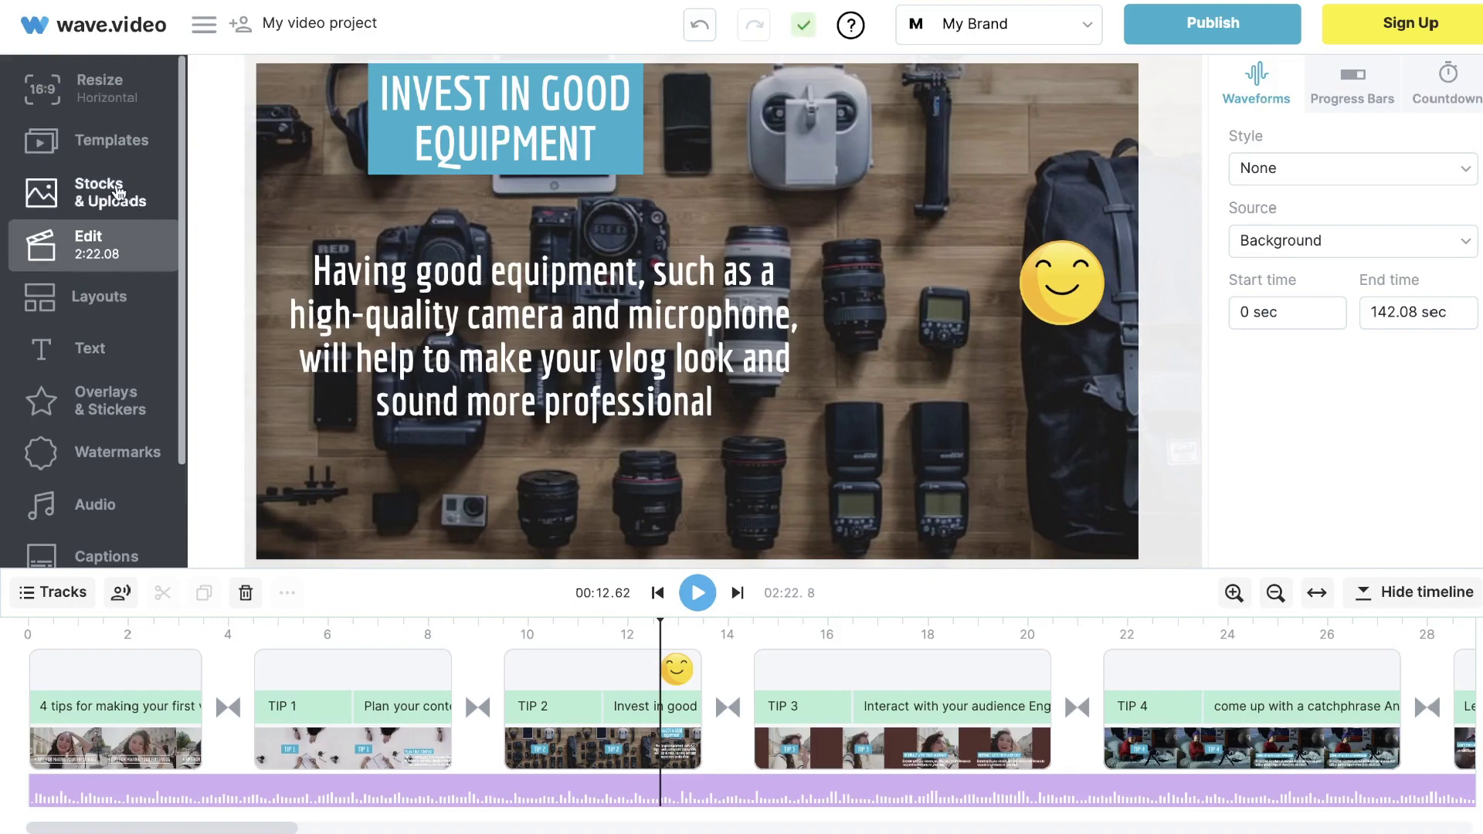
Step: Open Stocks & Uploads and return to Categories to clear the equipment search
{"action": "left_click", "coordinate": [119, 191]}
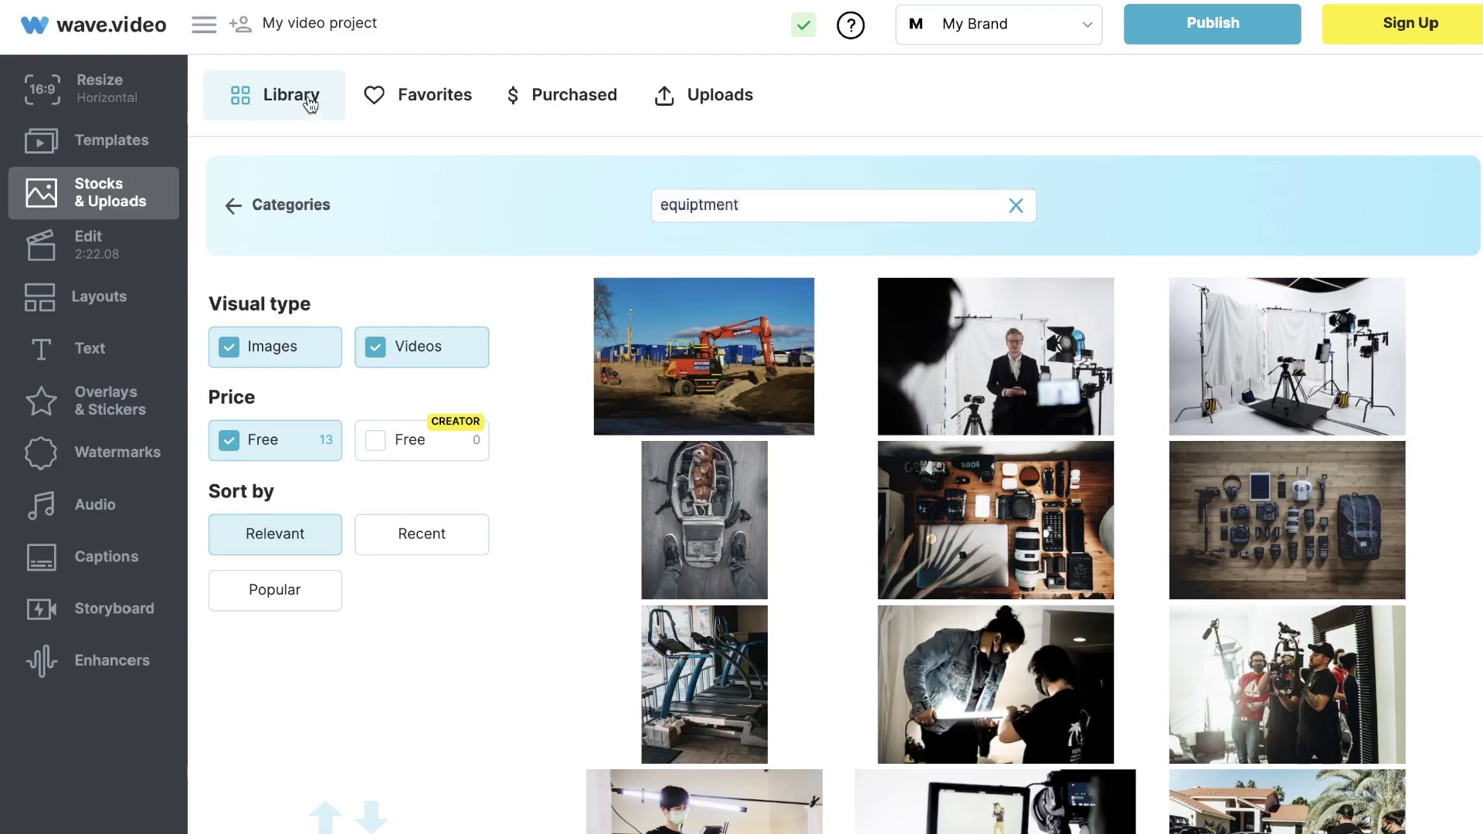
{"action": "left_click", "coordinate": [233, 208]}
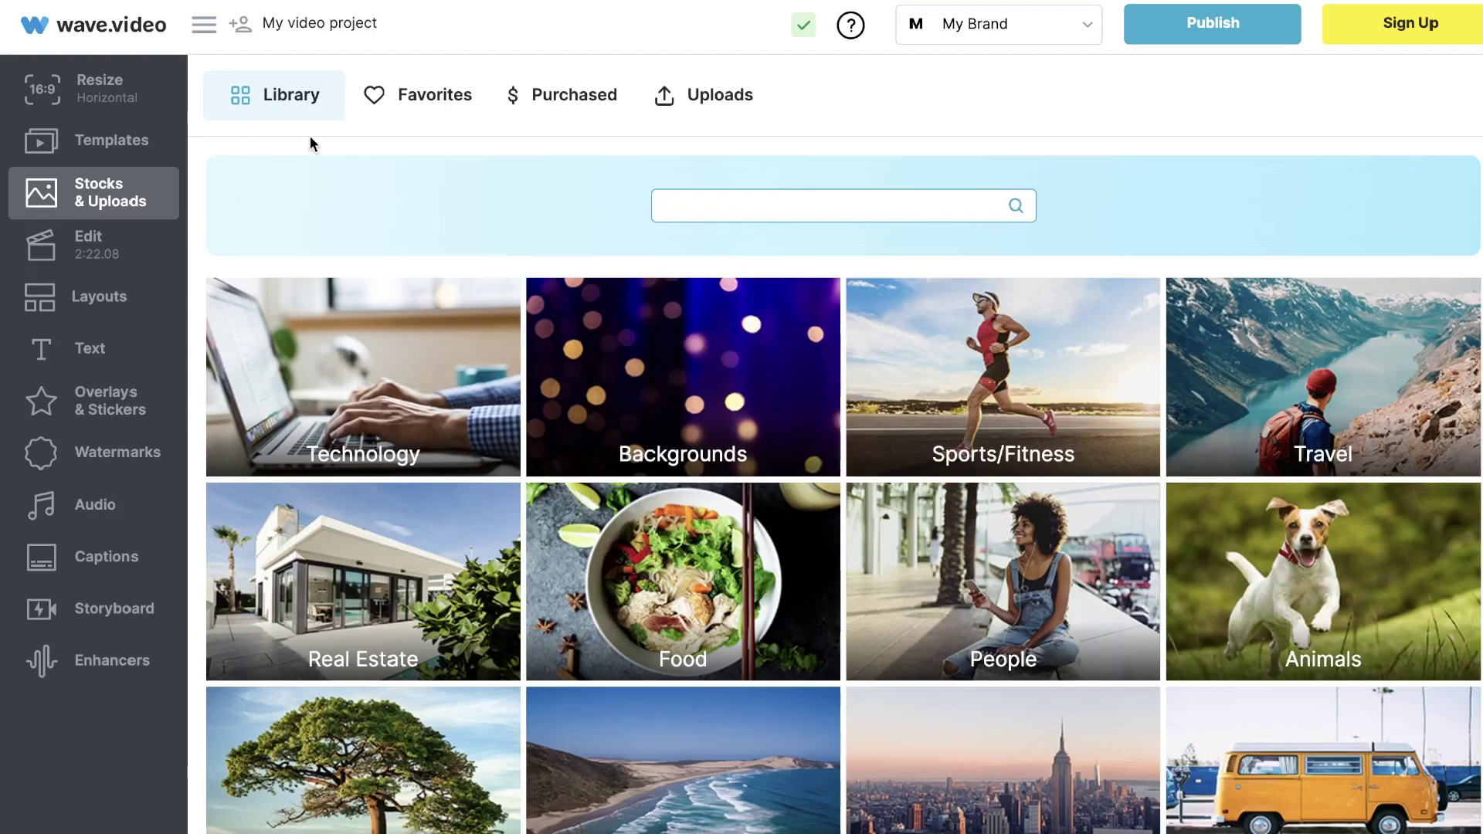
Step: Open Templates and browse the Social Media category's Free Video Templates page, including Facebook Video Templates
{"action": "left_click", "coordinate": [112, 140]}
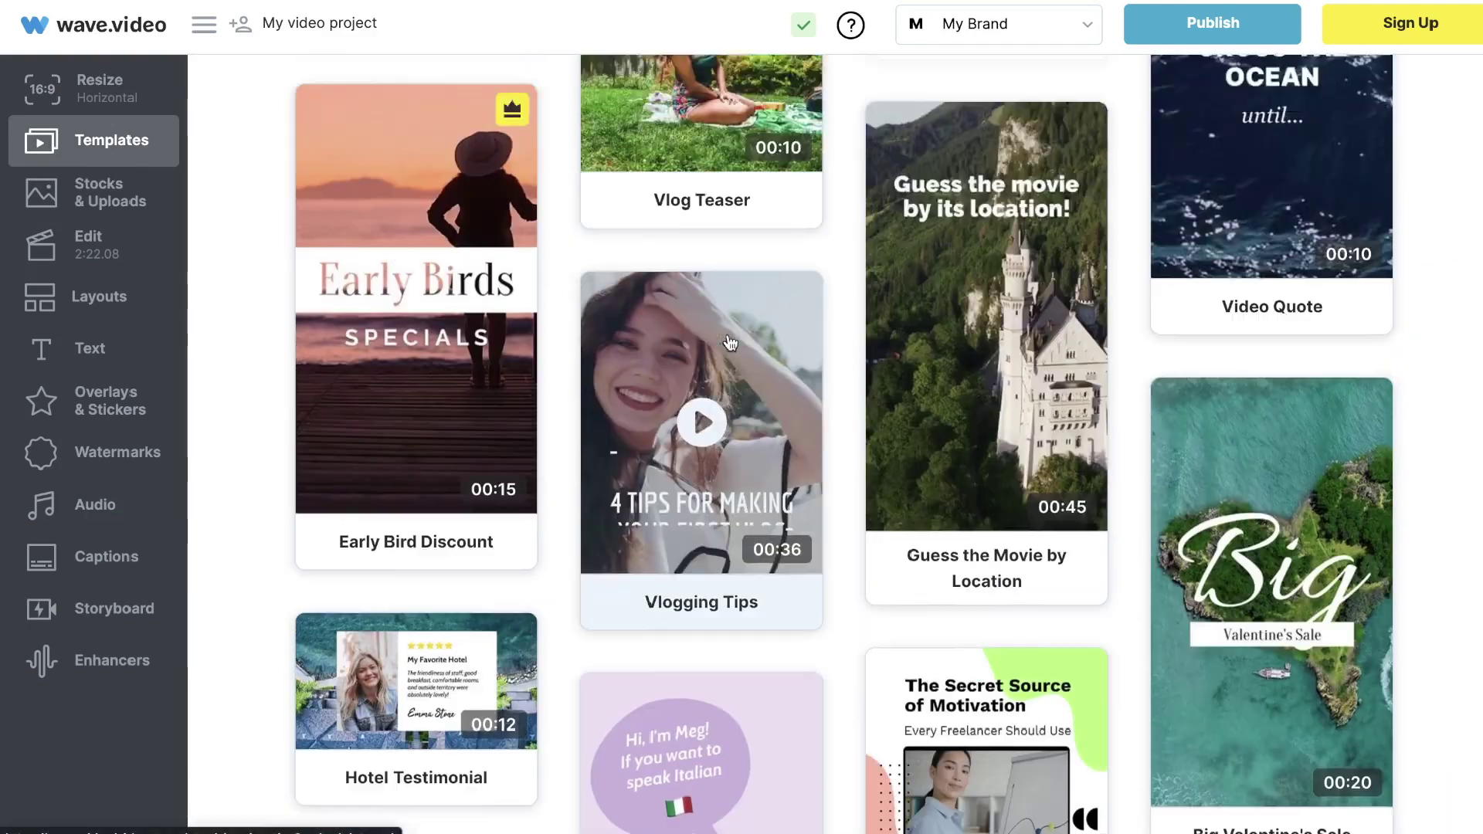
{"action": "scroll", "coordinate": [728, 334], "scroll_direction": "down", "scroll_amount": 1}
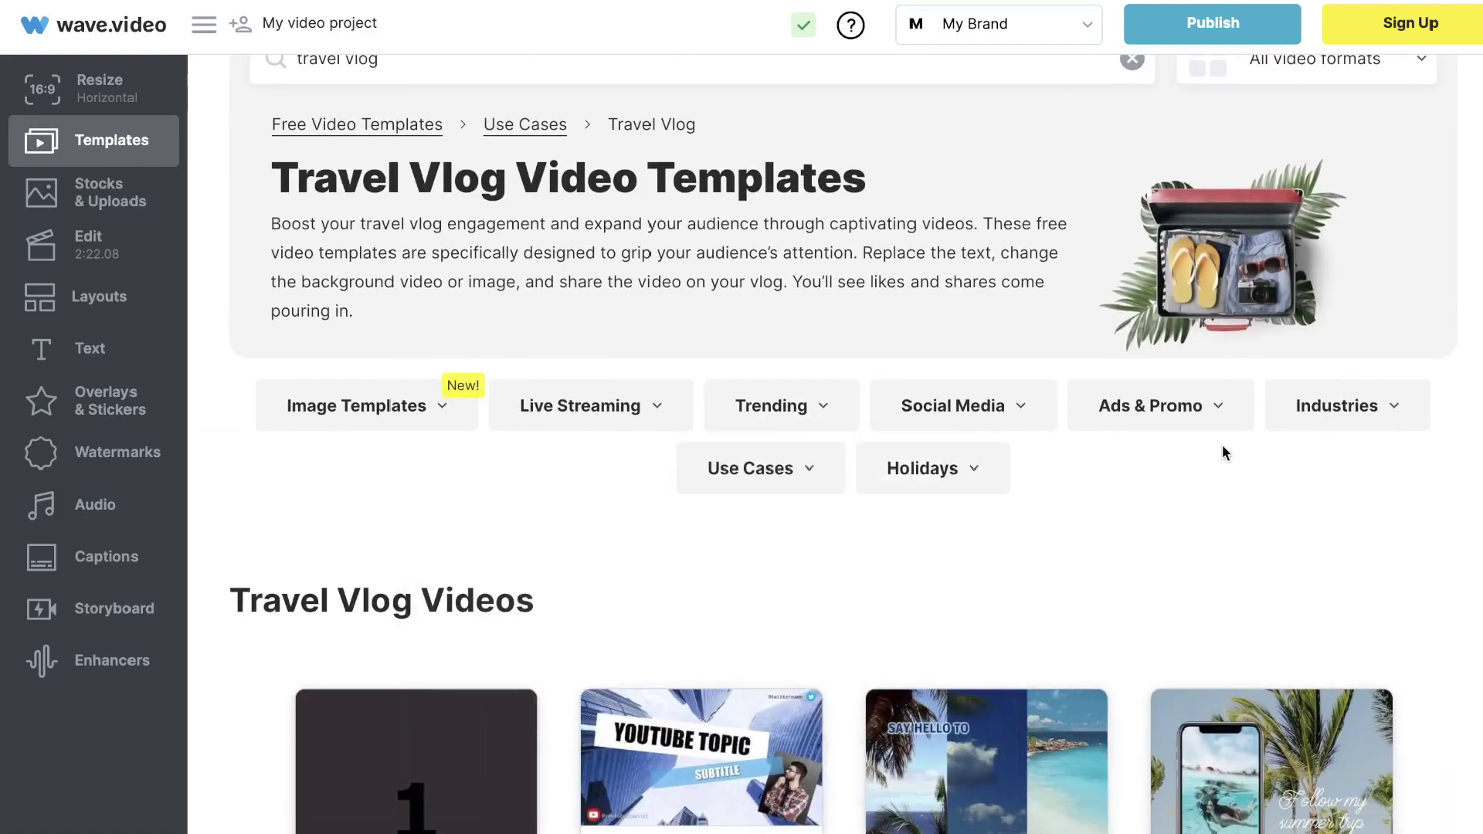
{"action": "left_click", "coordinate": [976, 421]}
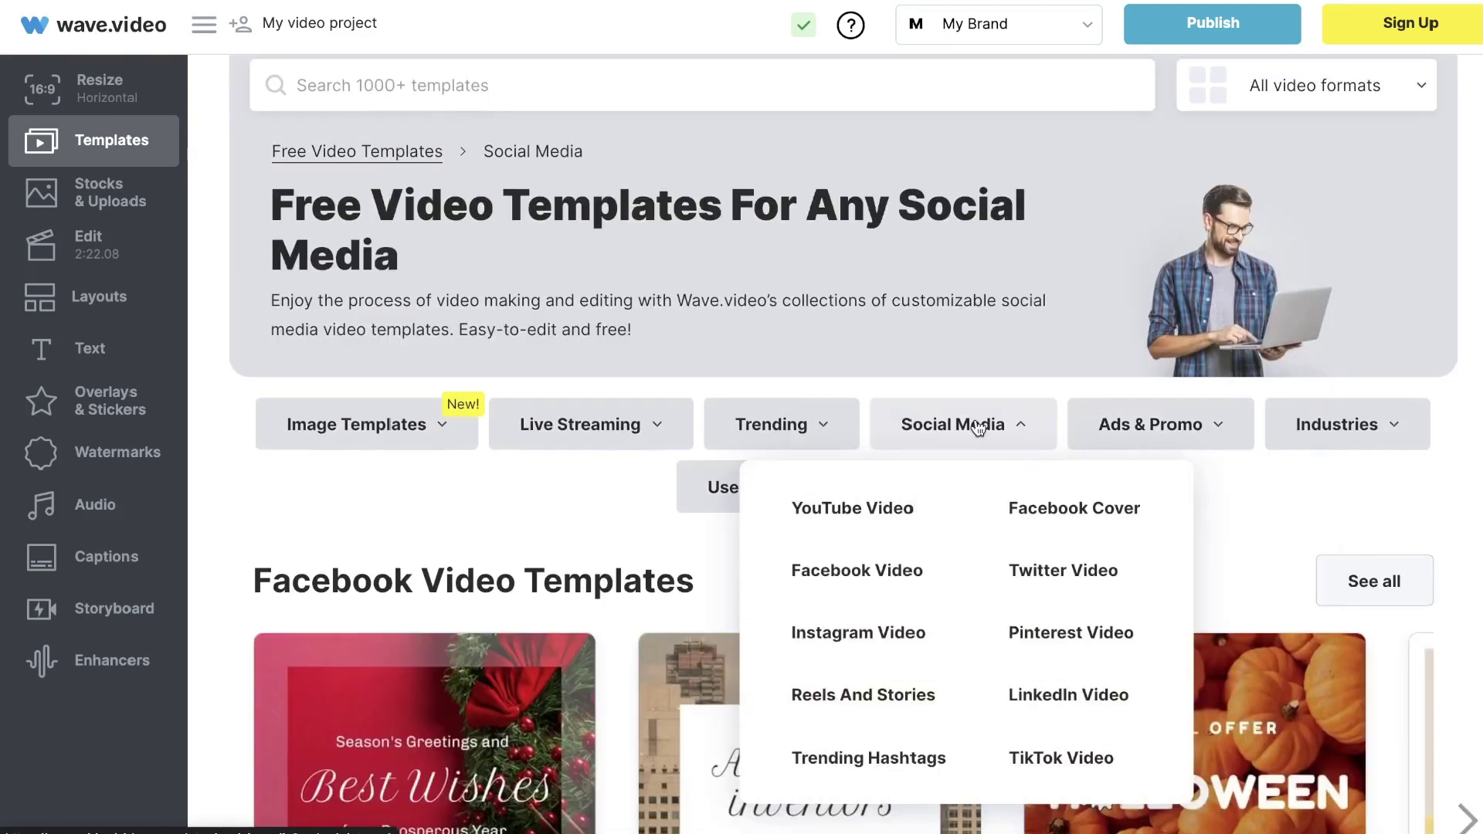
{"action": "scroll", "coordinate": [1004, 394], "scroll_direction": "down", "scroll_amount": 1}
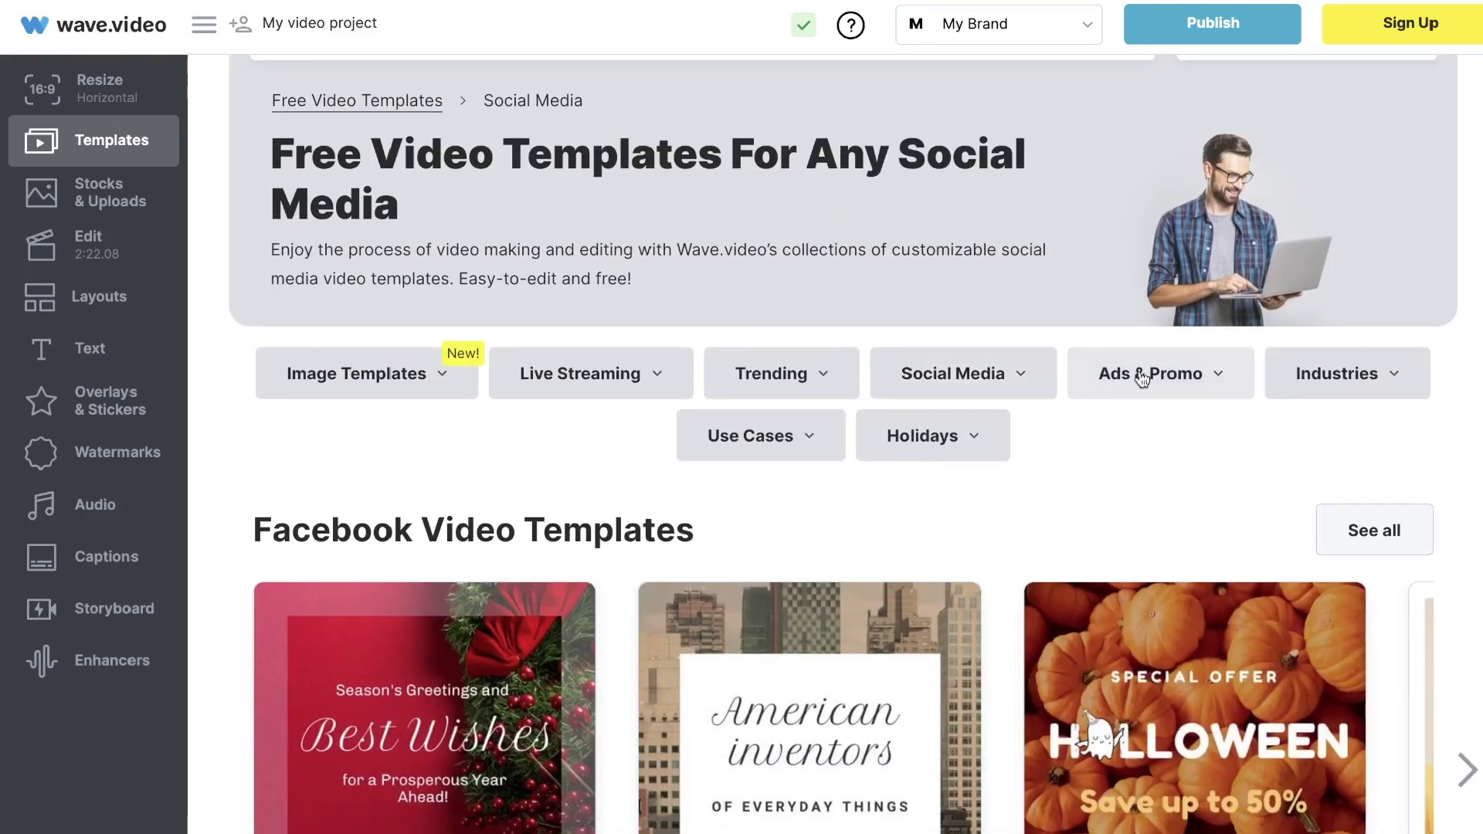
{"action": "scroll", "coordinate": [927, 386], "scroll_direction": "down", "scroll_amount": 1}
{"action": "mouse_move", "coordinate": [737, 399]}
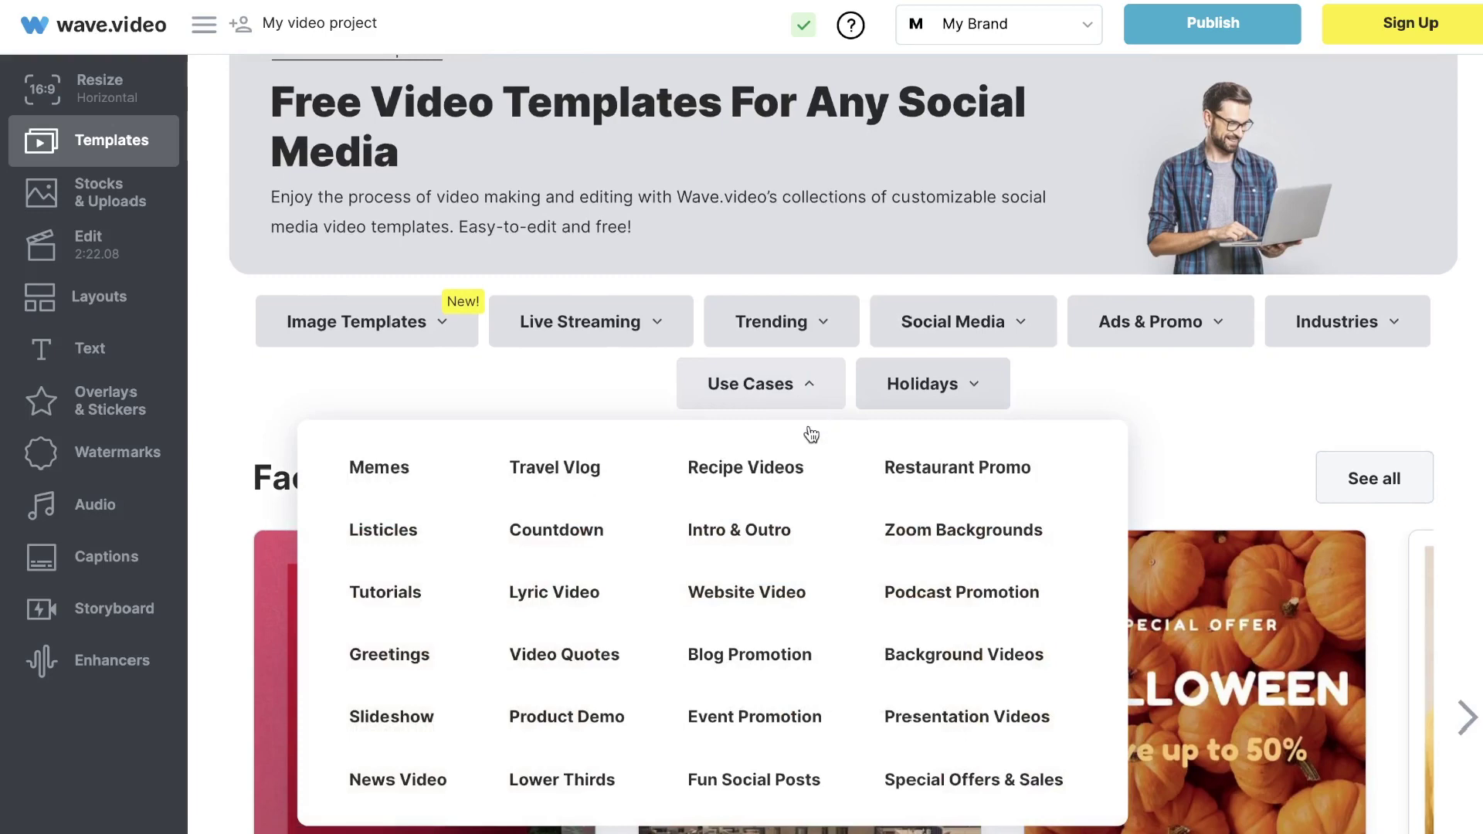
{"action": "scroll", "coordinate": [810, 434], "scroll_direction": "up", "scroll_amount": 2}
{"action": "mouse_move", "coordinate": [601, 418]}
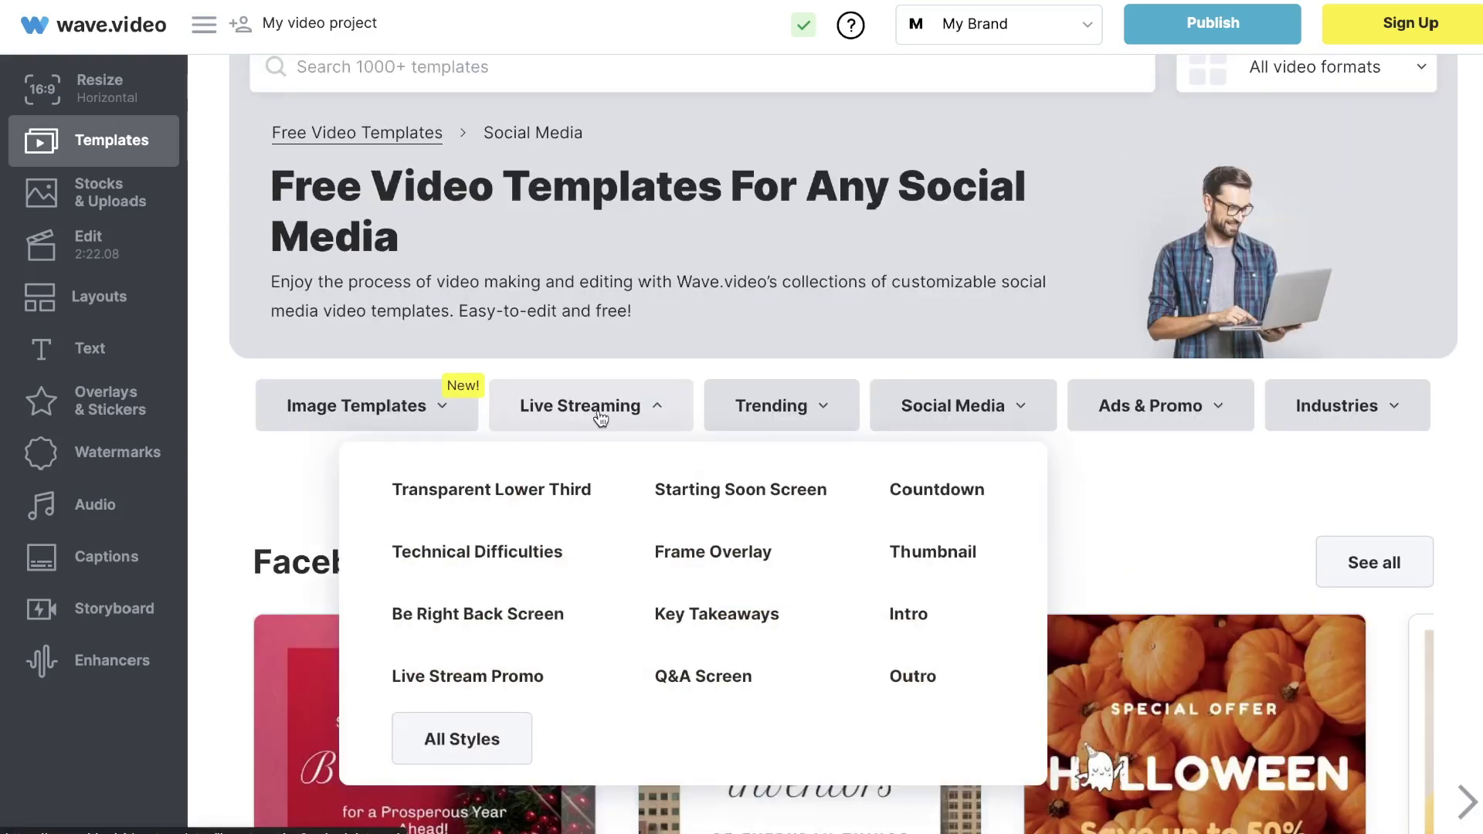
{"action": "mouse_move", "coordinate": [997, 483]}
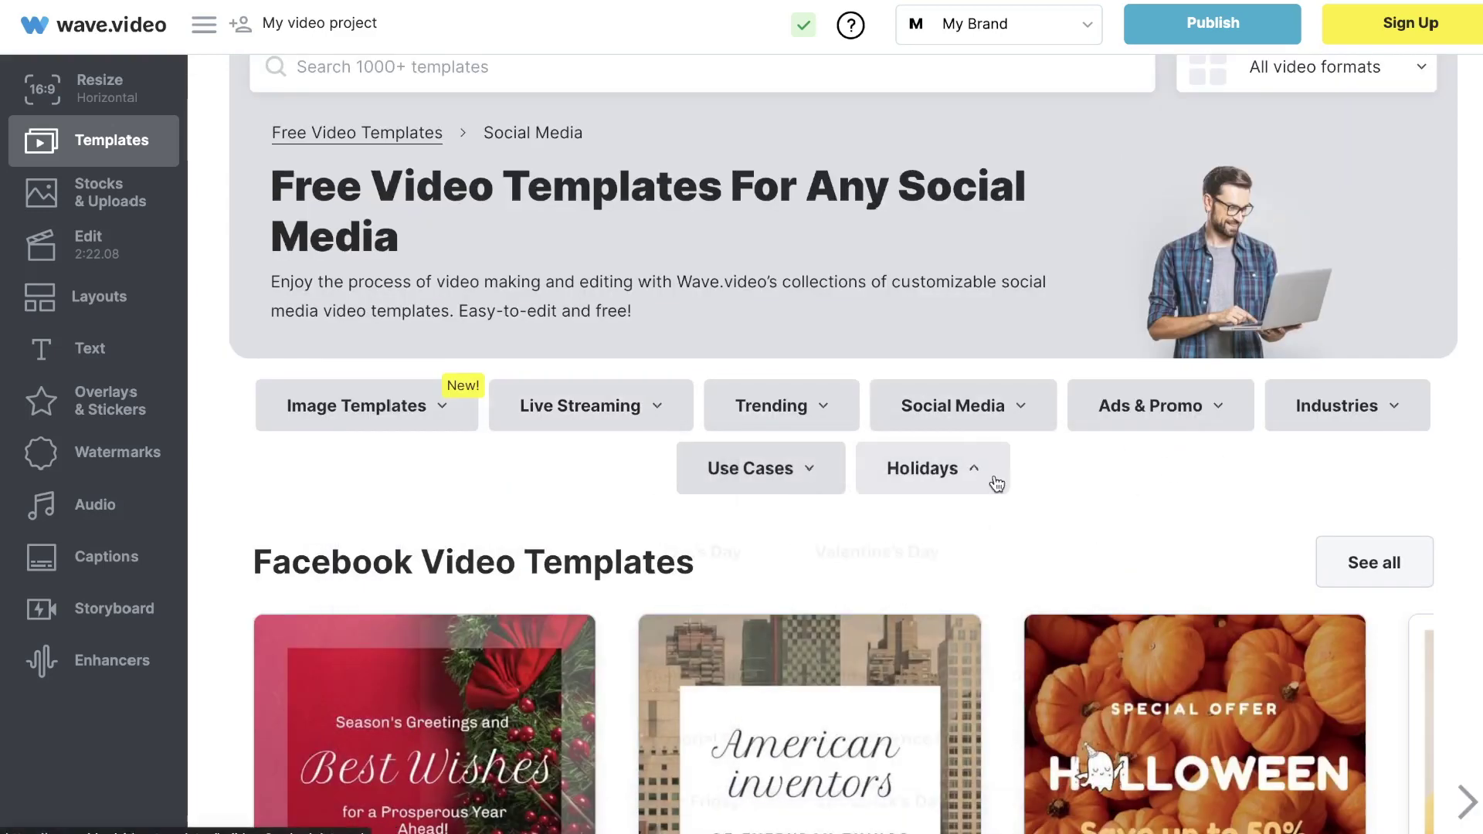
{"action": "mouse_move", "coordinate": [831, 479]}
{"action": "scroll", "coordinate": [829, 480], "scroll_direction": "down", "scroll_amount": 2}
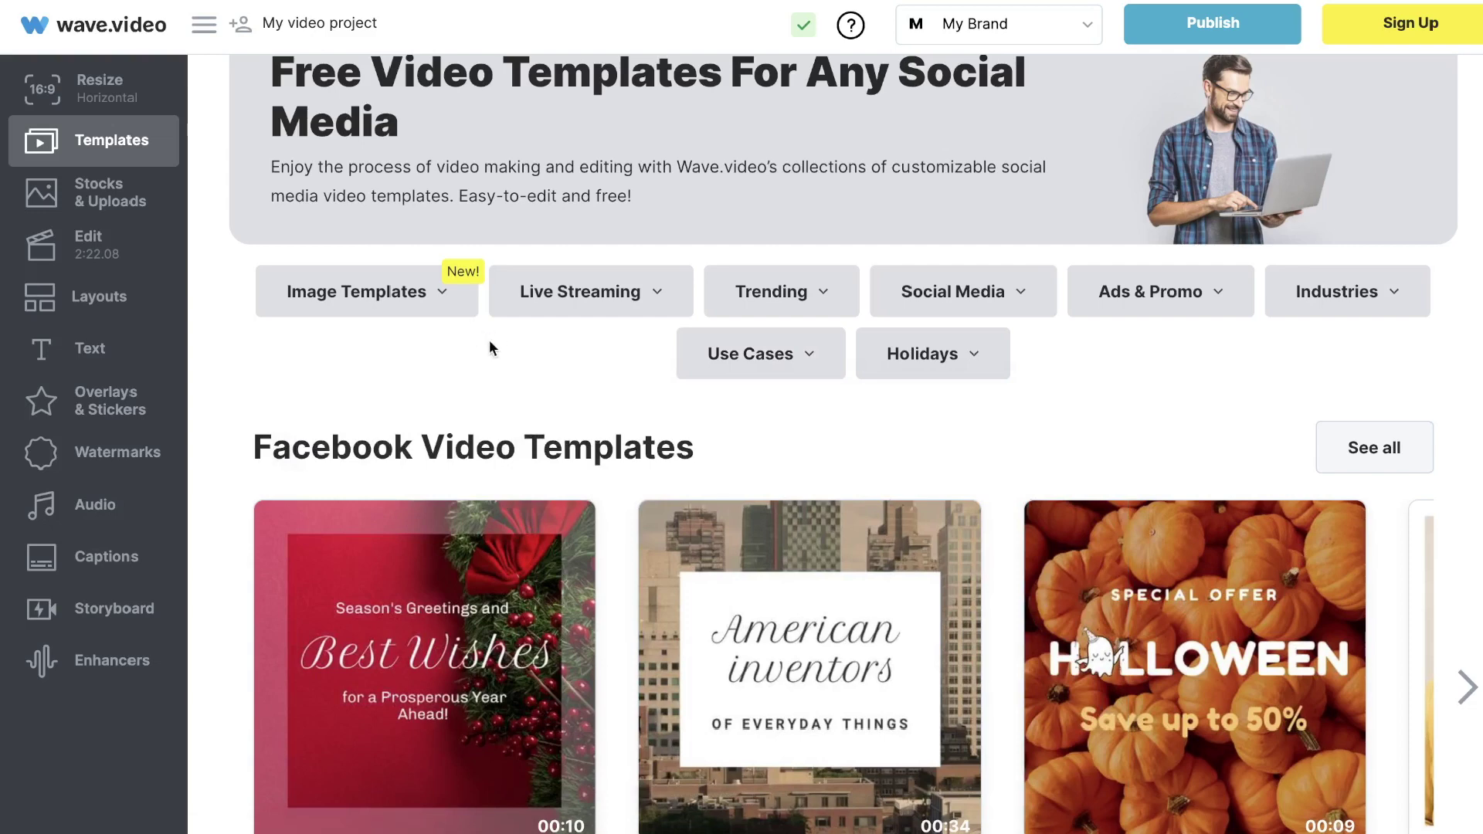
{"action": "mouse_move", "coordinate": [347, 291]}
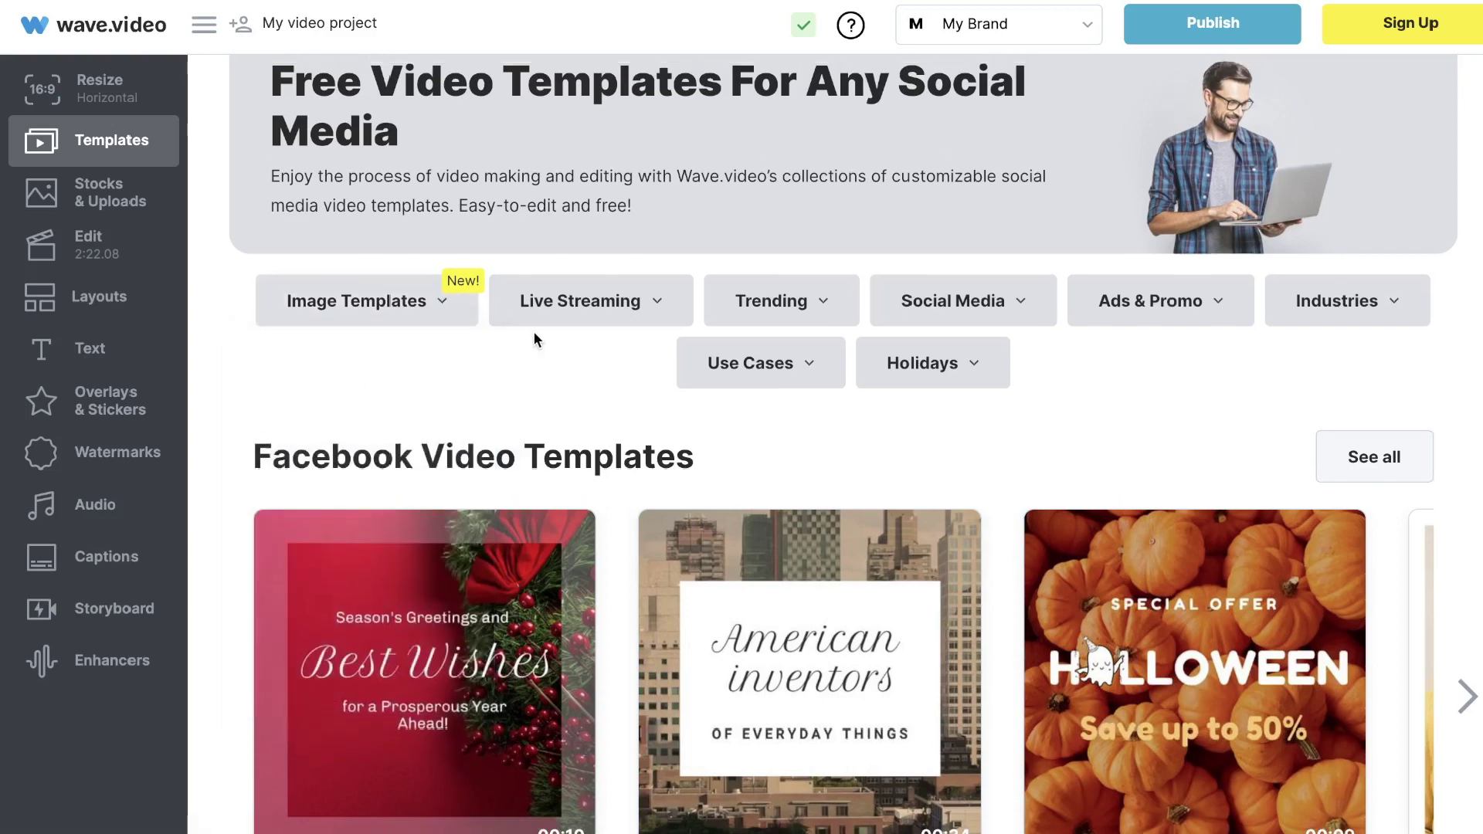
{"action": "scroll", "coordinate": [533, 339], "scroll_direction": "up", "scroll_amount": 2}
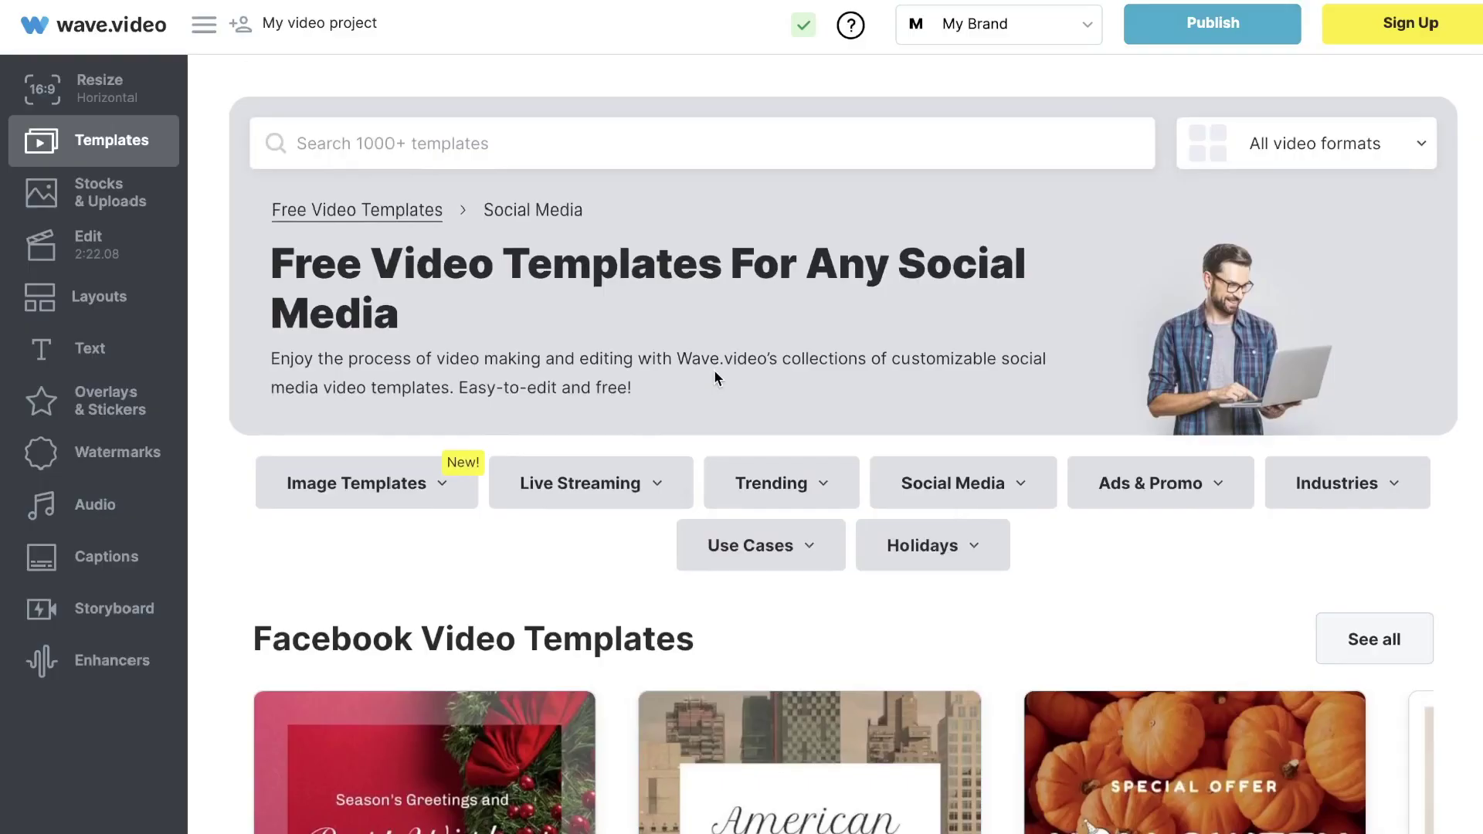
{"action": "scroll", "coordinate": [837, 623], "scroll_direction": "down", "scroll_amount": 1}
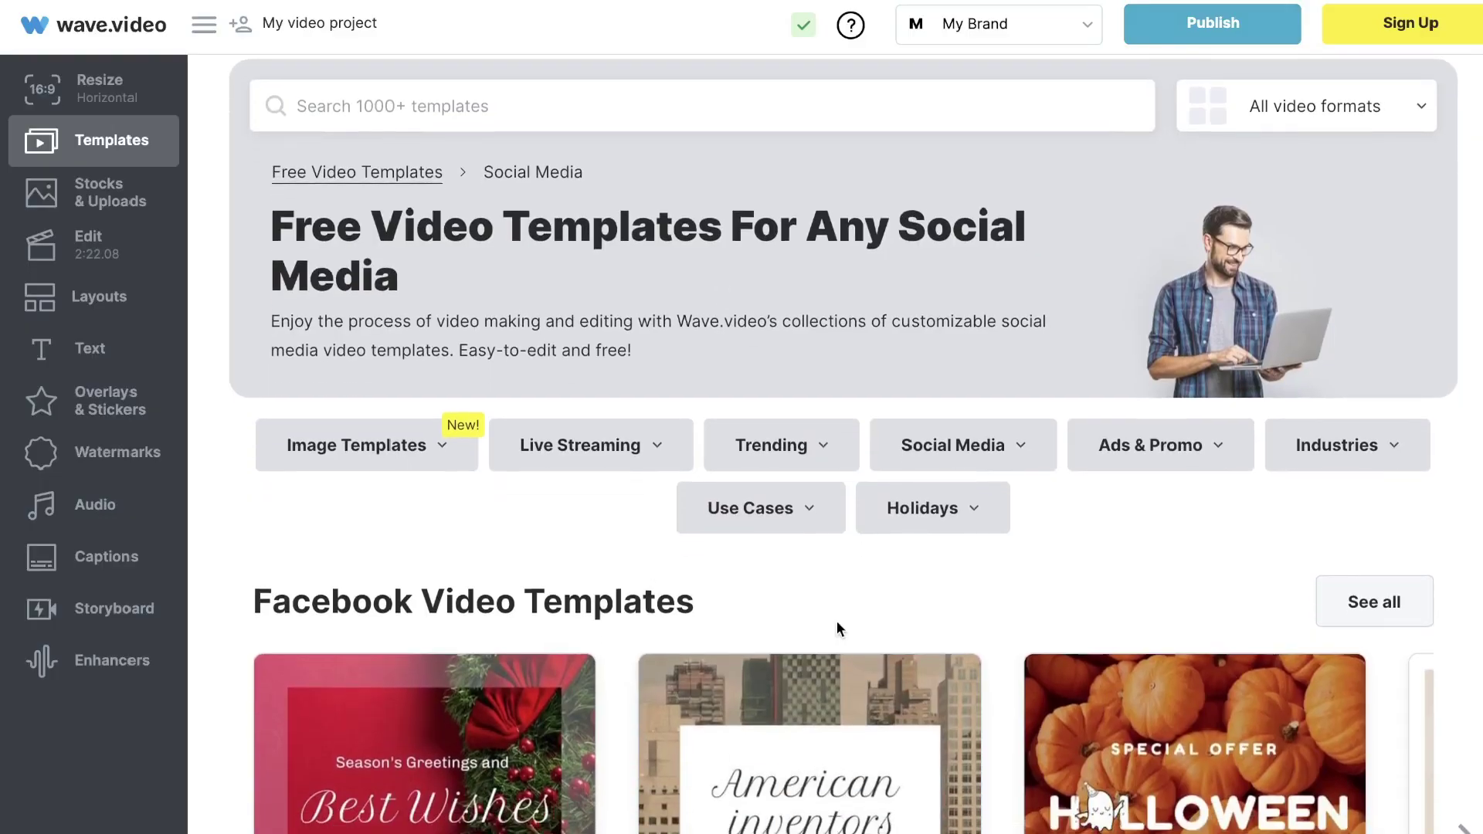